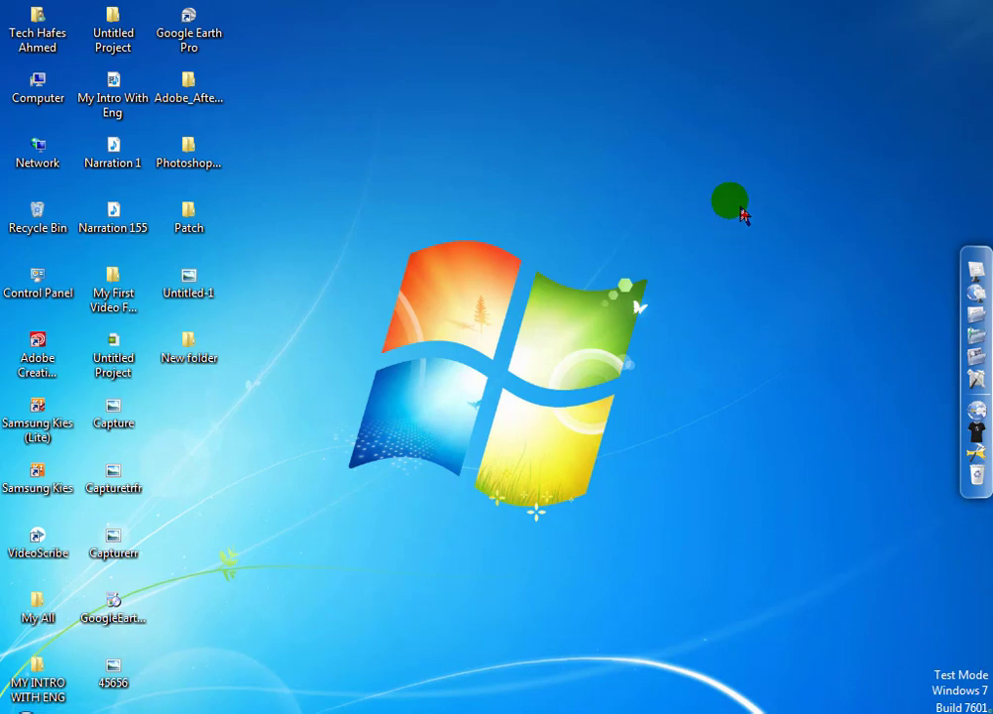
Step: Launch Adobe Photoshop 7.0 from a 'photoshop' search in the Windows 7 Start menu
click(25, 711)
text(ph)
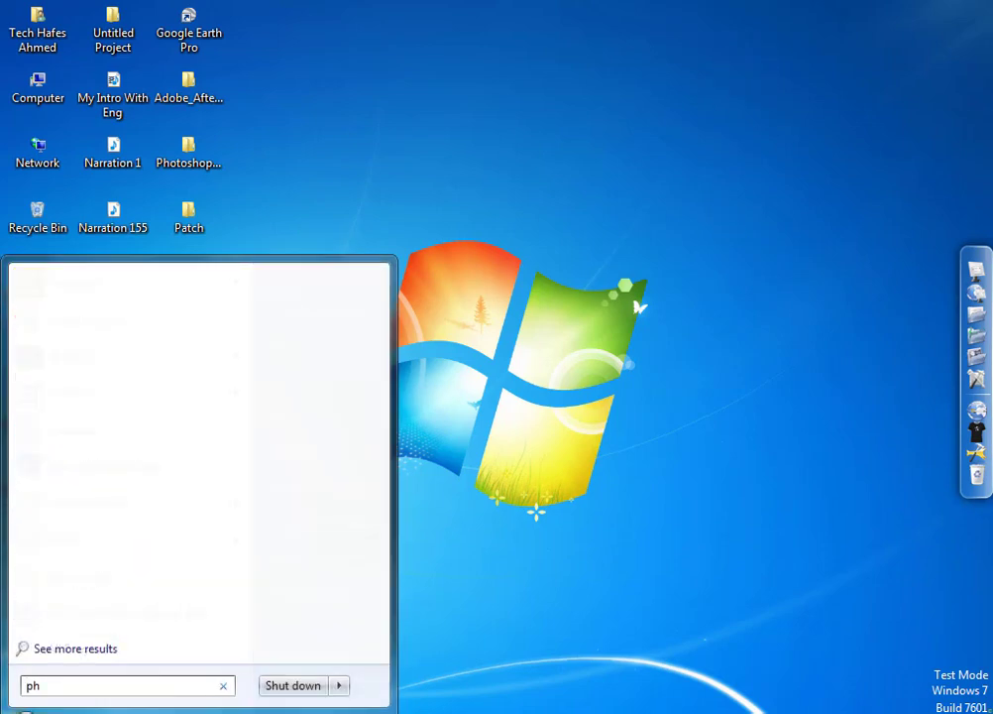
text(otosh)
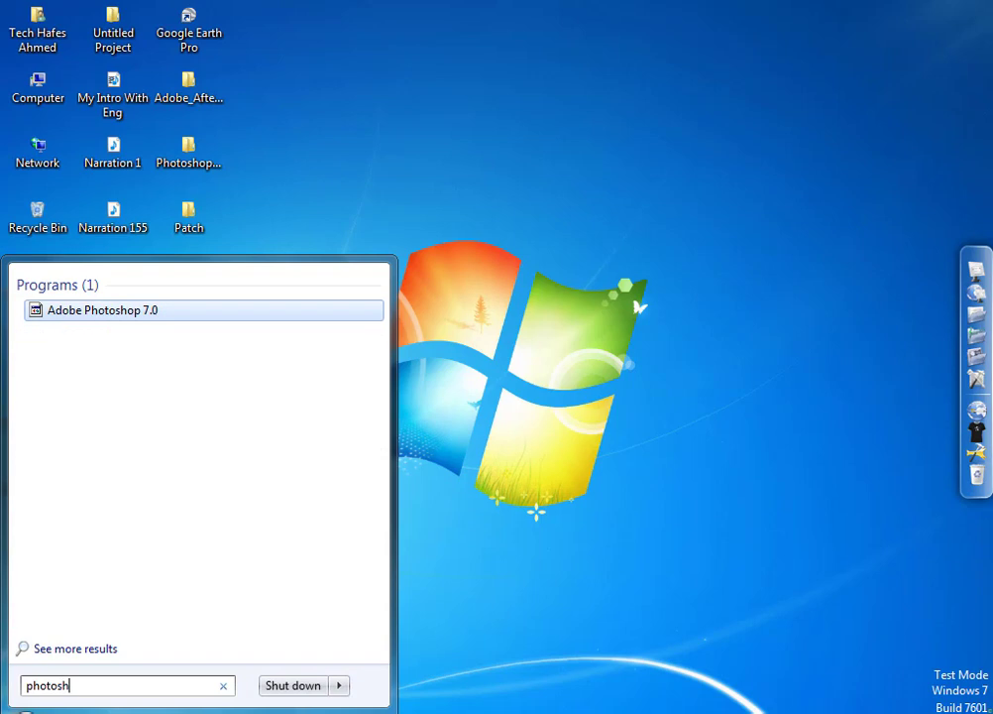
text(op)
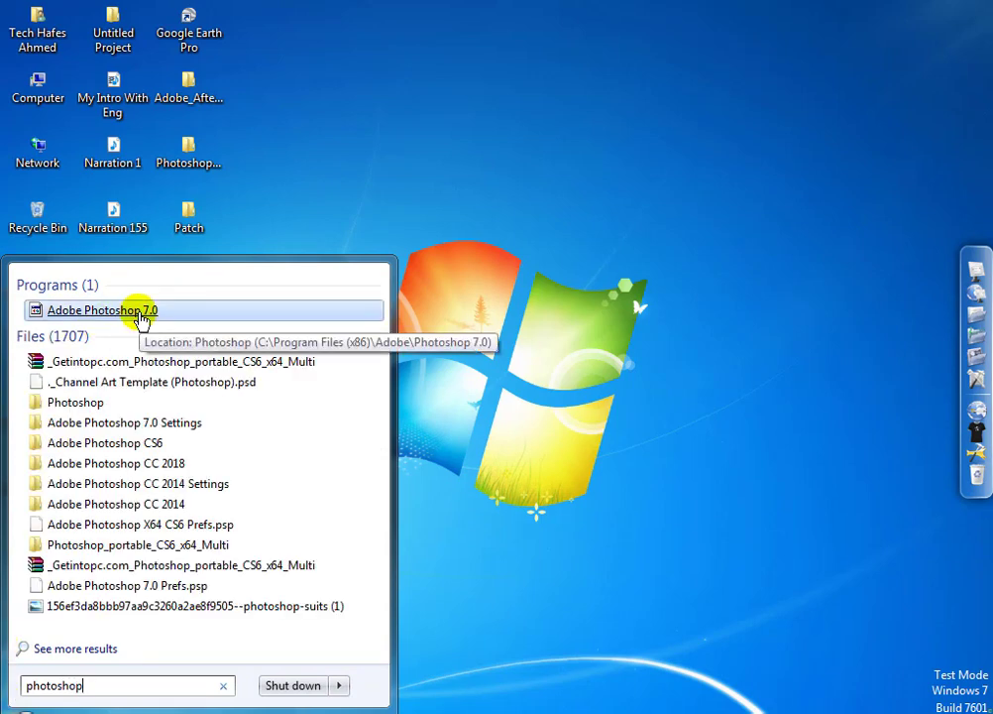
click(142, 317)
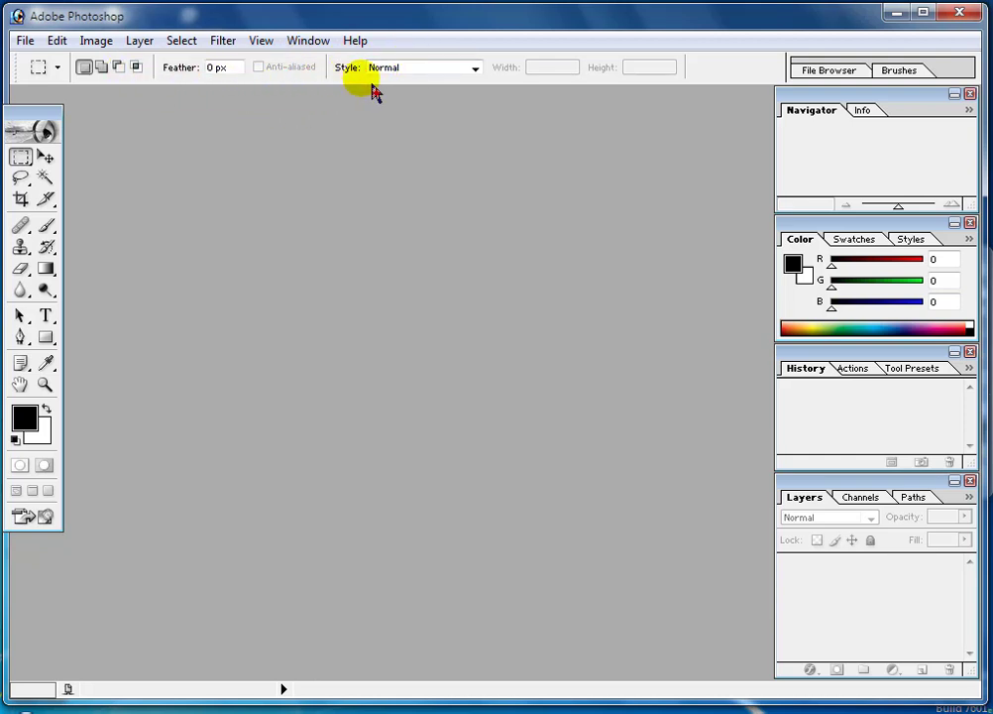
Step: Nudge the tools palette into a new position and select the Move tool
drag(30, 126, 59, 142)
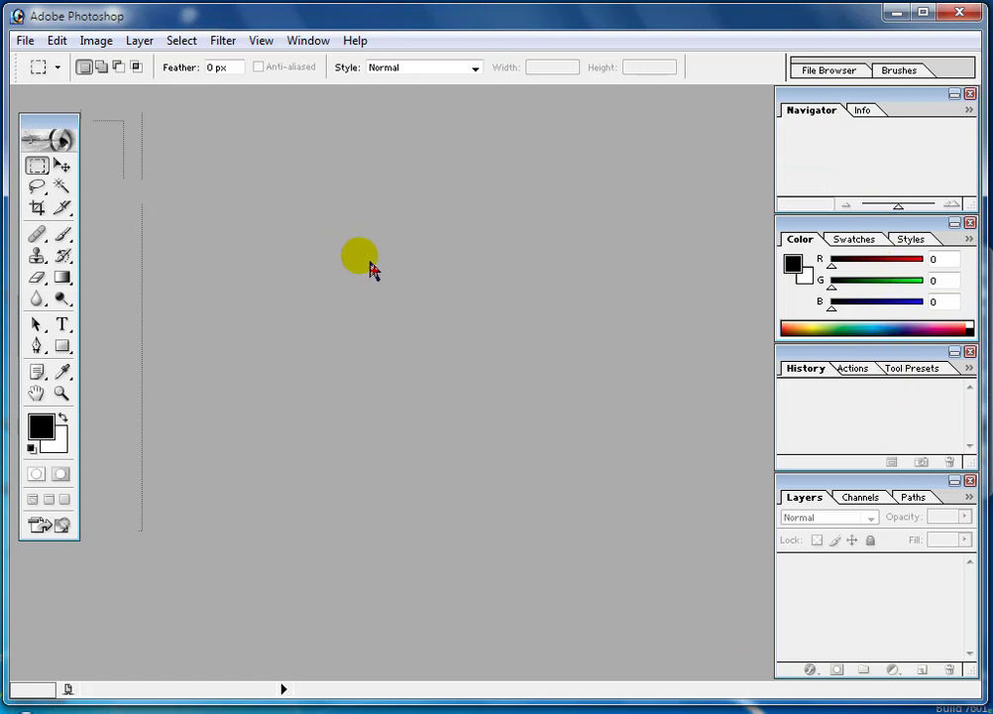
drag(36, 121, 46, 108)
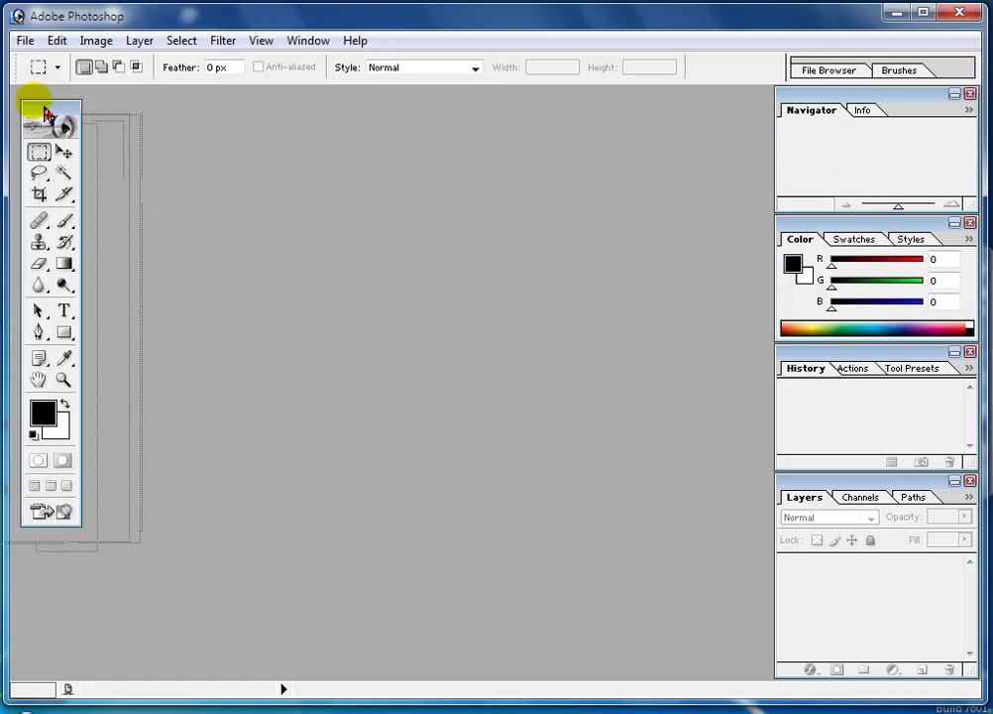
click(64, 154)
click(52, 119)
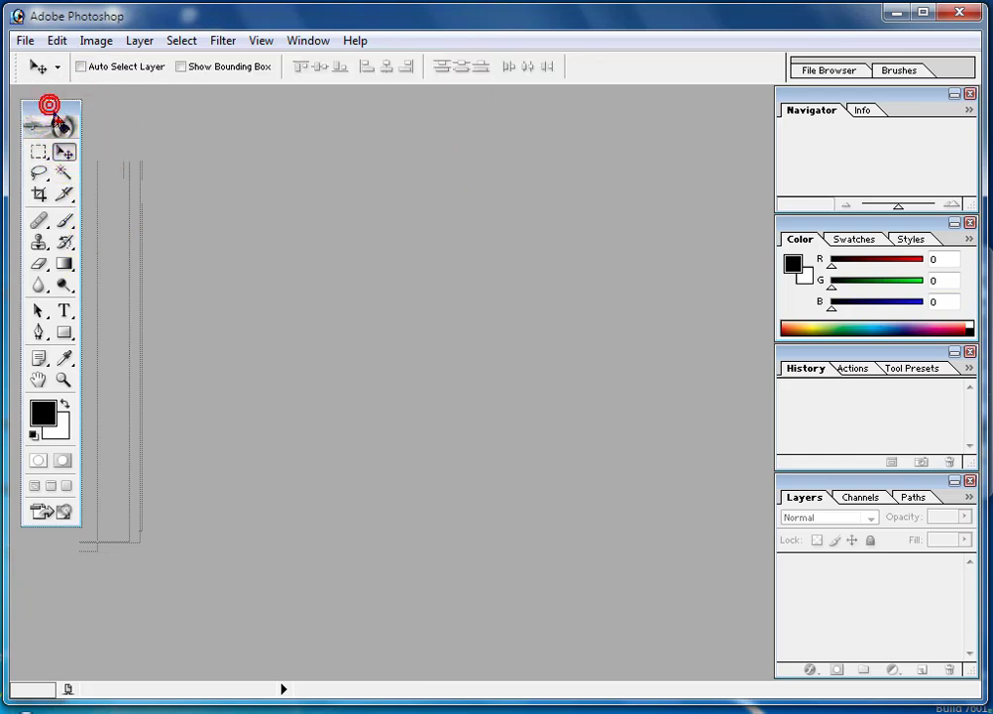
drag(54, 119, 46, 122)
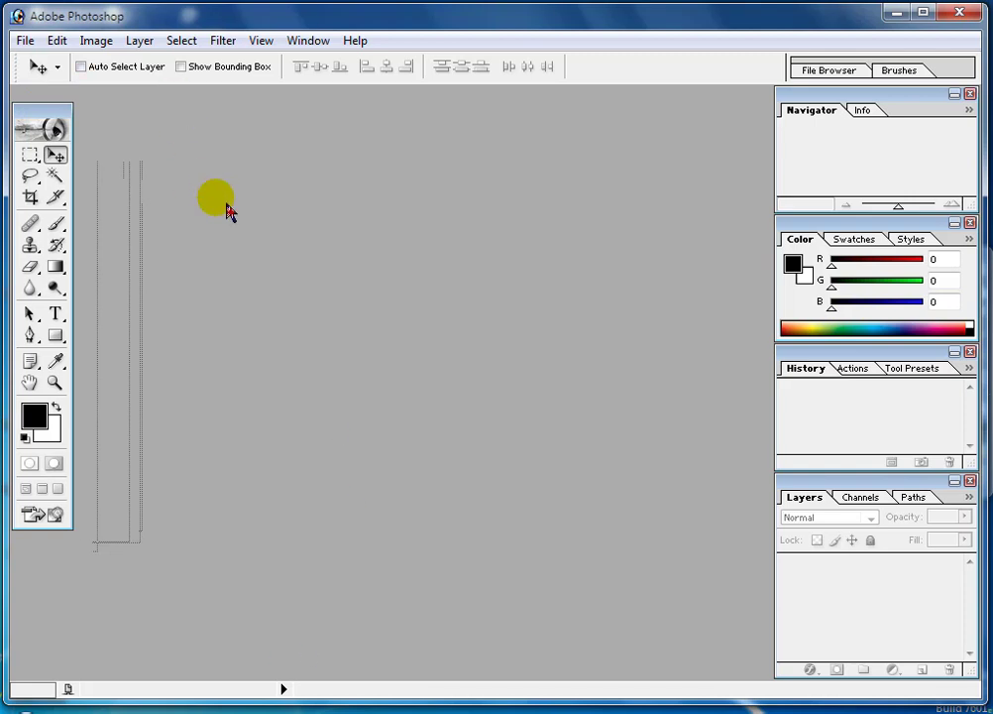
click(471, 141)
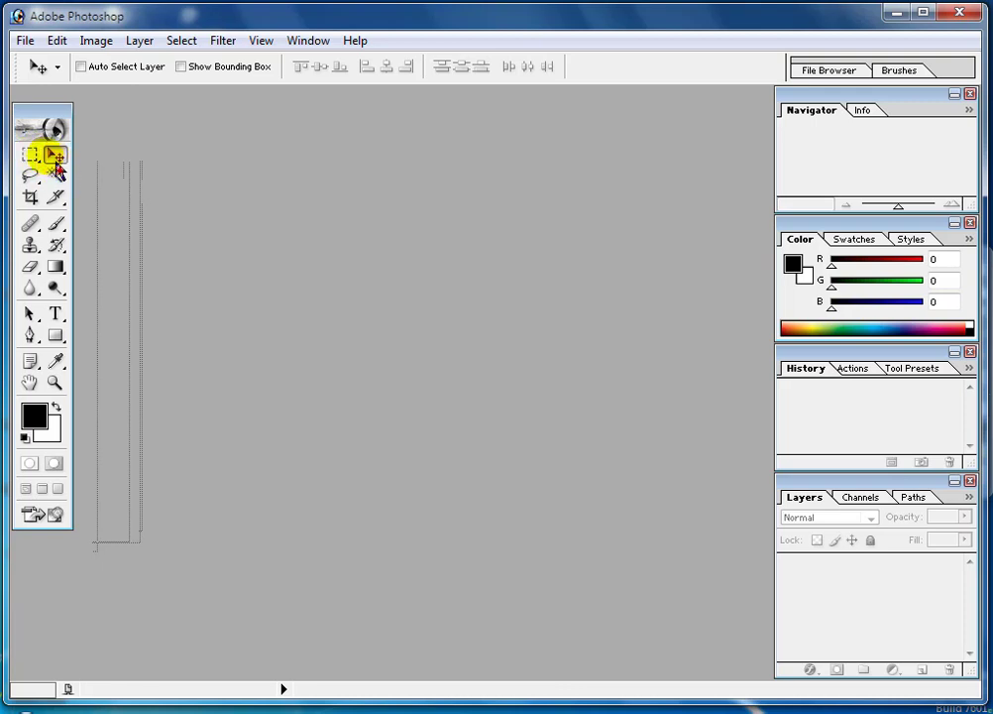
Step: Try the Rectangular Marquee and Lasso tools, go back to Move, then show the File menu
click(30, 156)
click(30, 155)
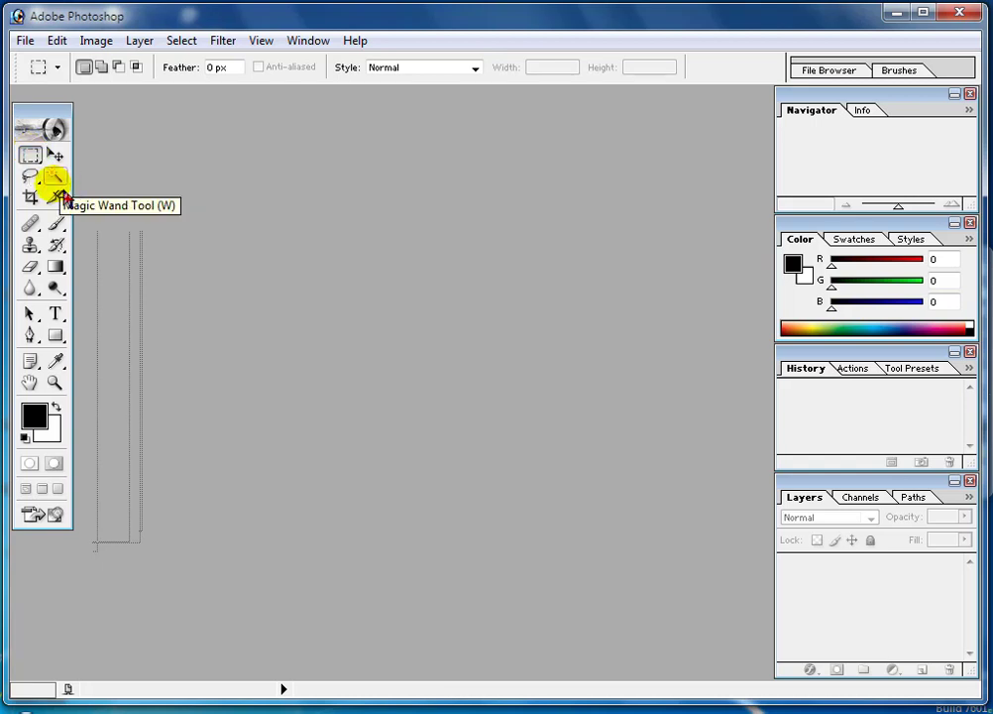
click(42, 184)
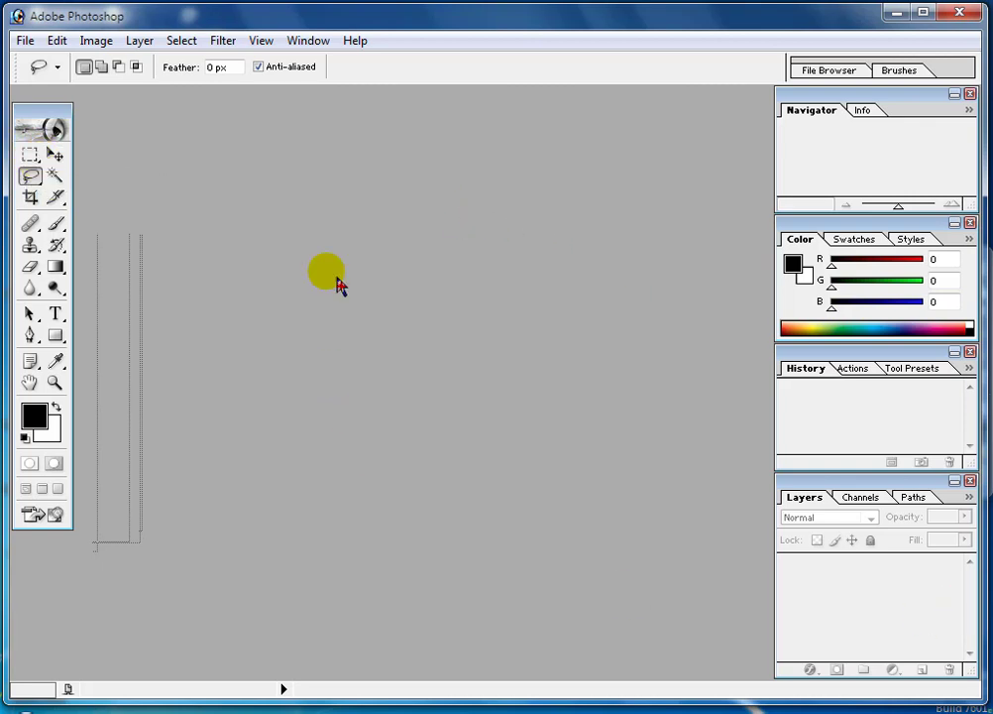
click(60, 159)
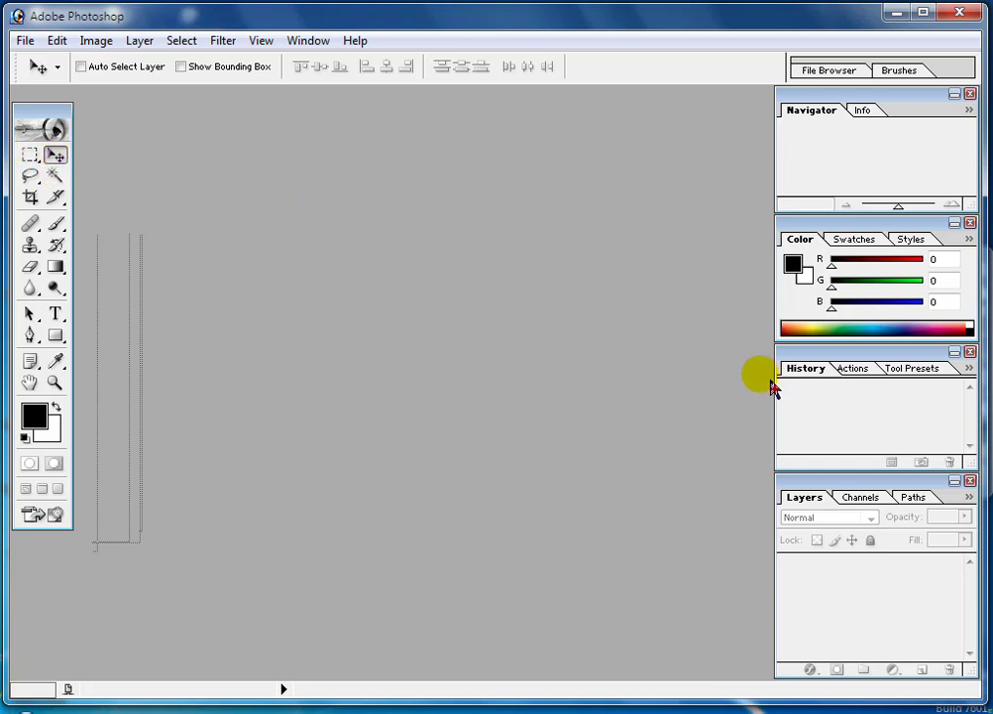
click(25, 41)
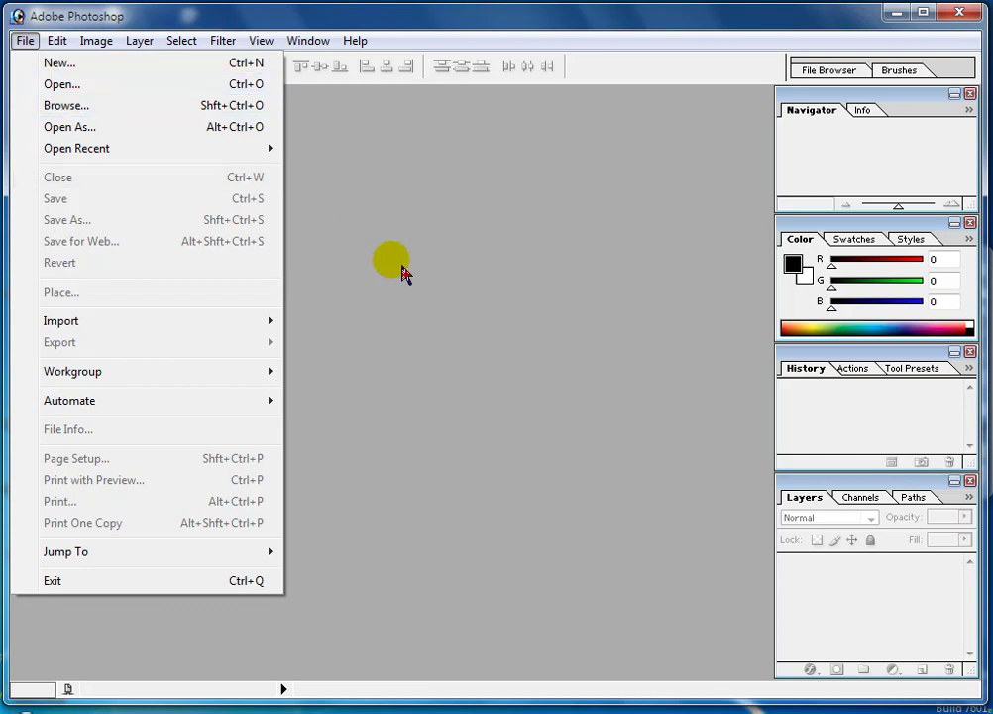
click(476, 337)
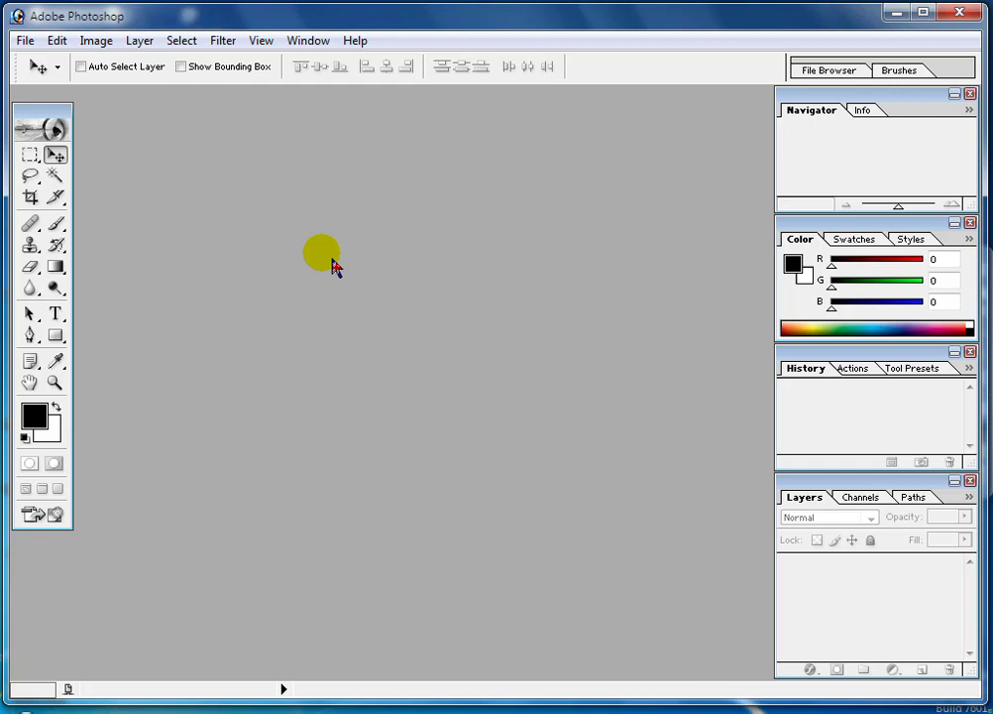
click(25, 41)
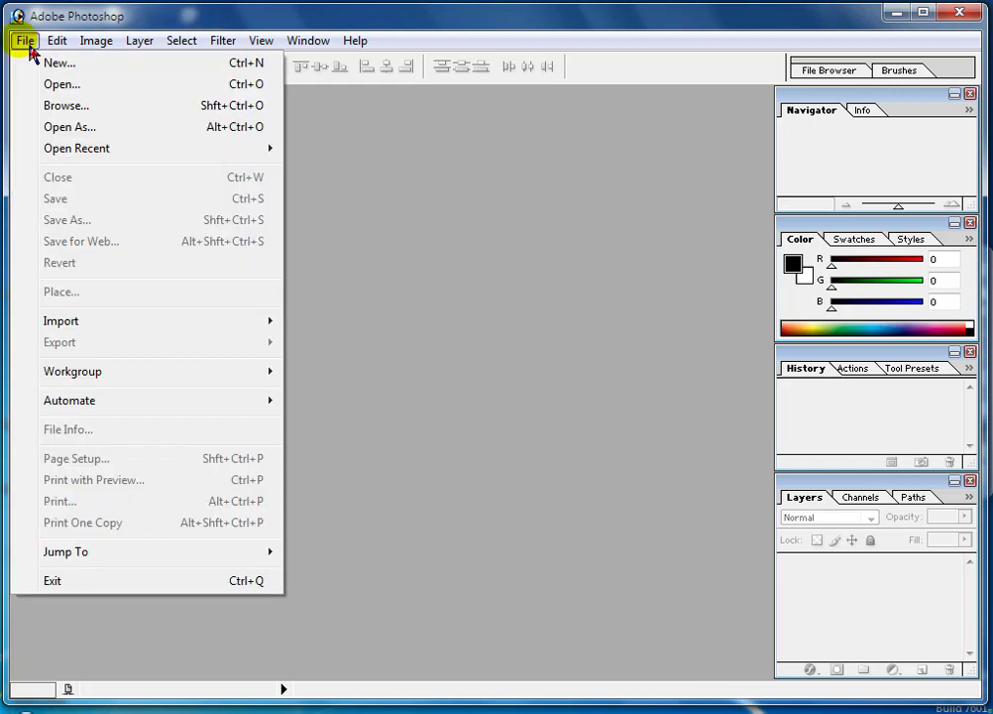
click(61, 84)
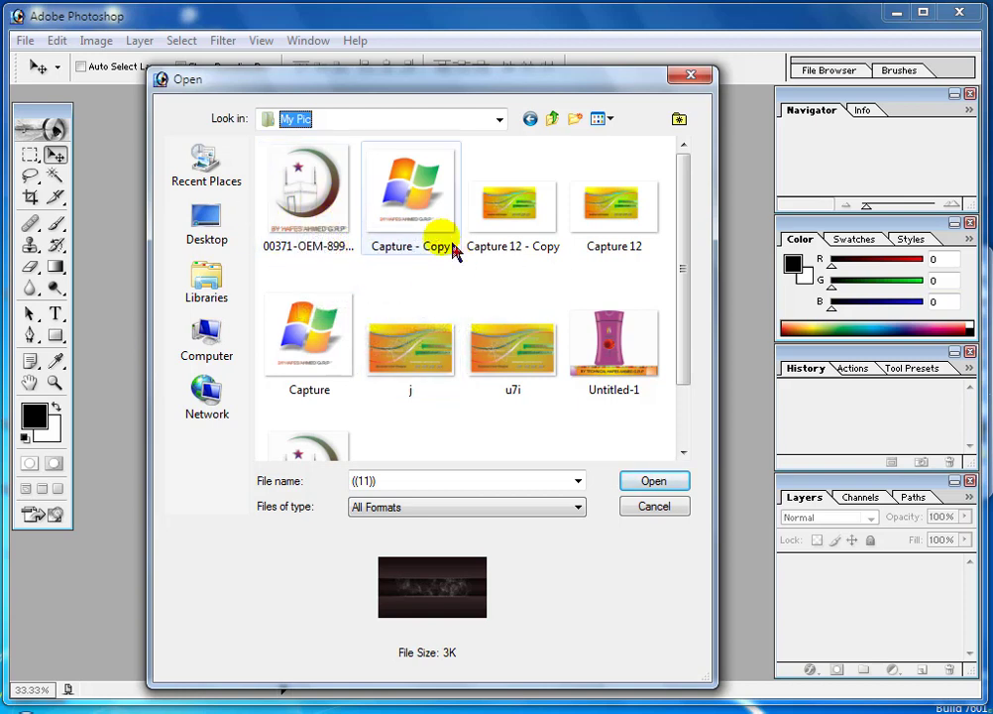
click(313, 218)
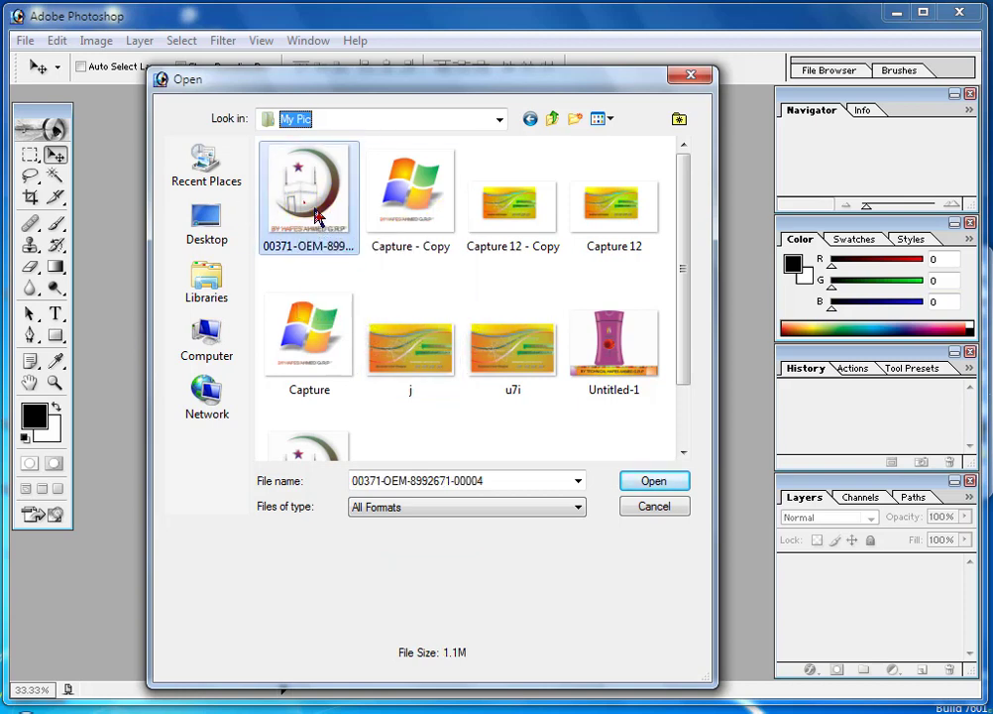
click(662, 482)
Step: Position the logo window and add an empty Layer 1 above its Background
drag(318, 105, 580, 129)
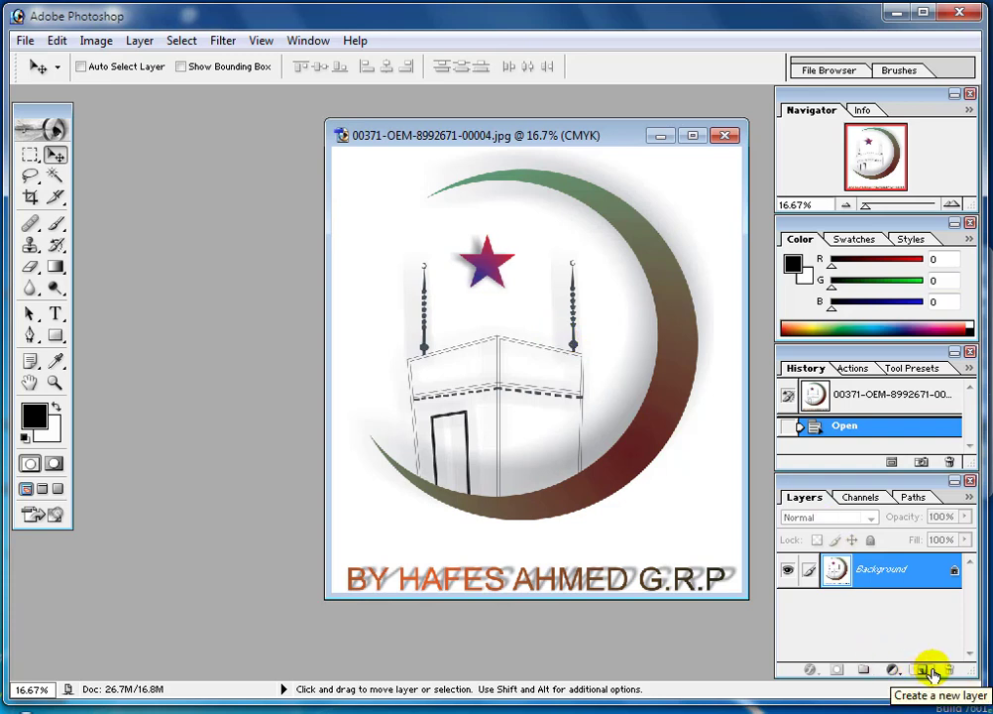
click(922, 669)
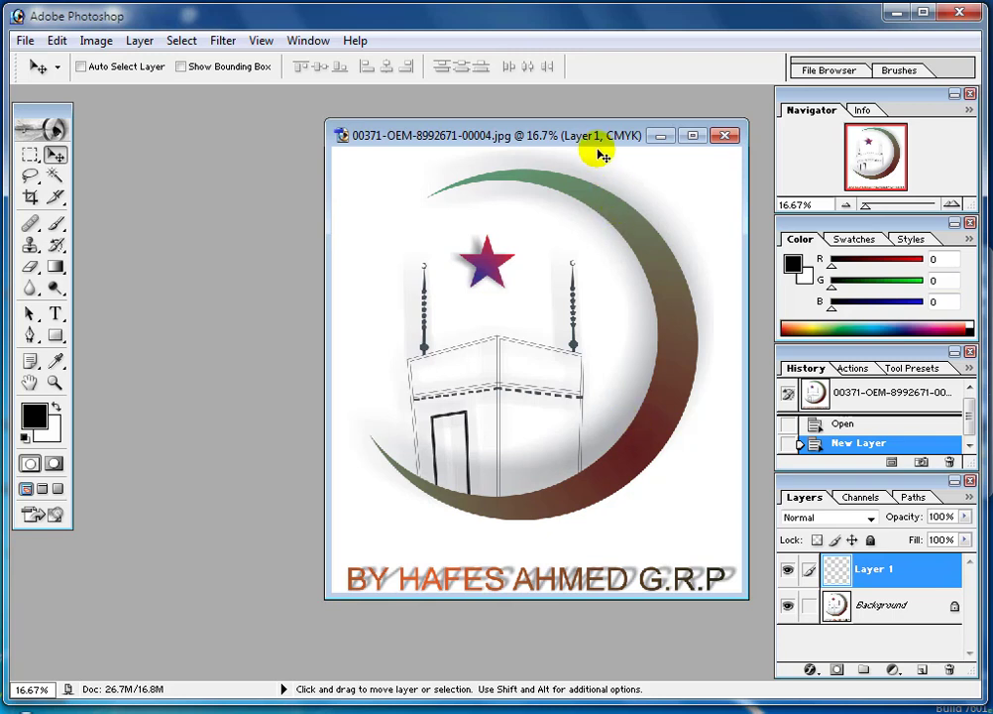
drag(603, 137, 575, 141)
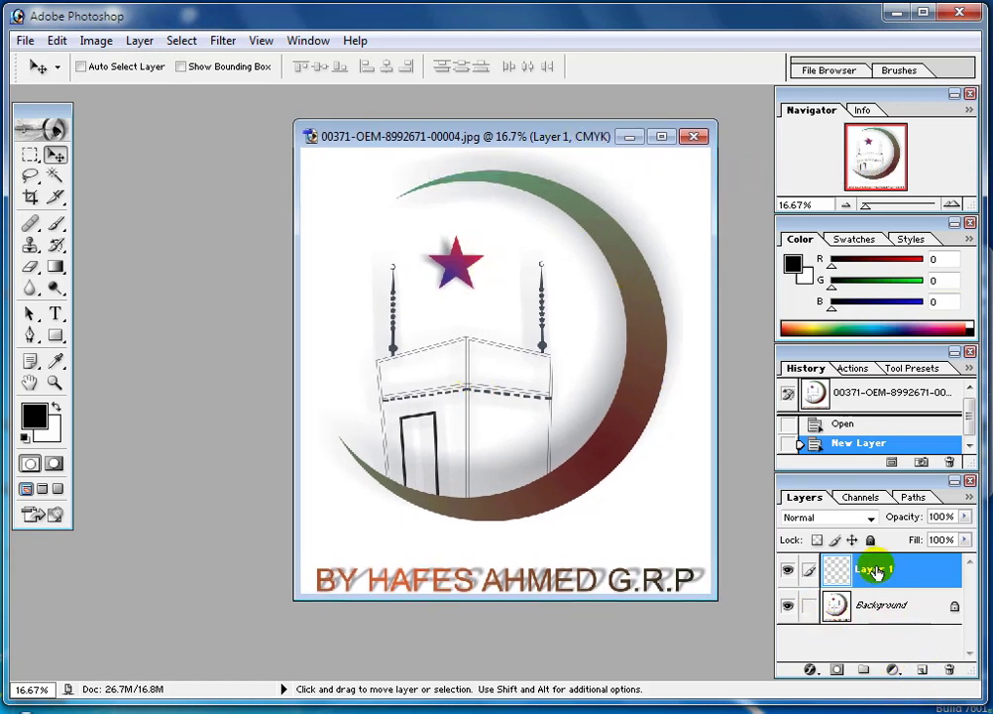
drag(429, 151, 461, 165)
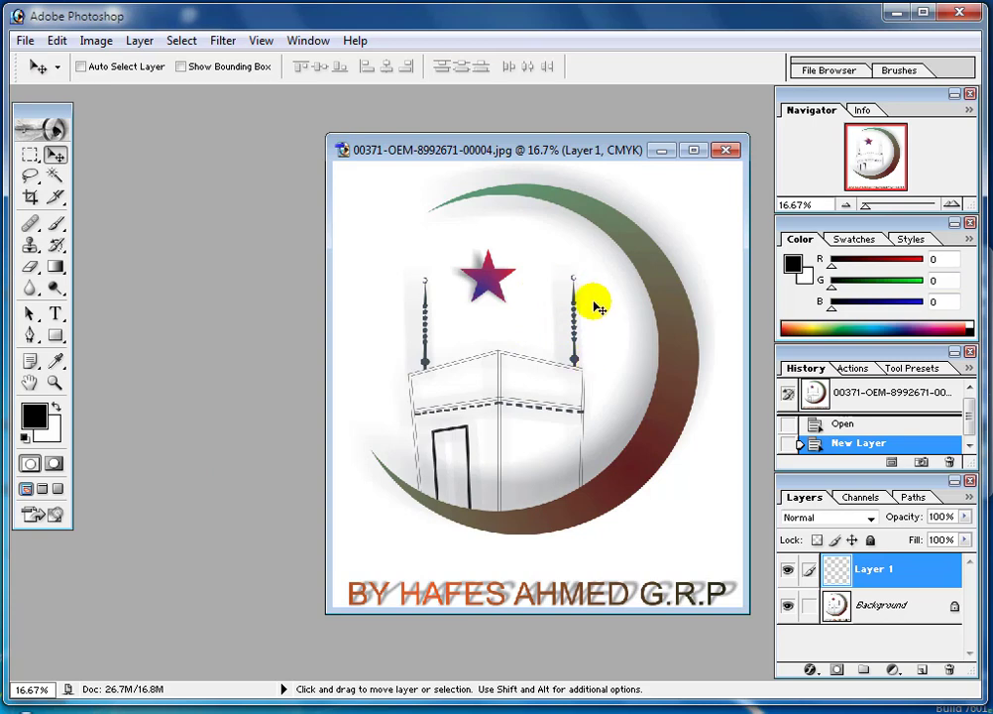
click(24, 41)
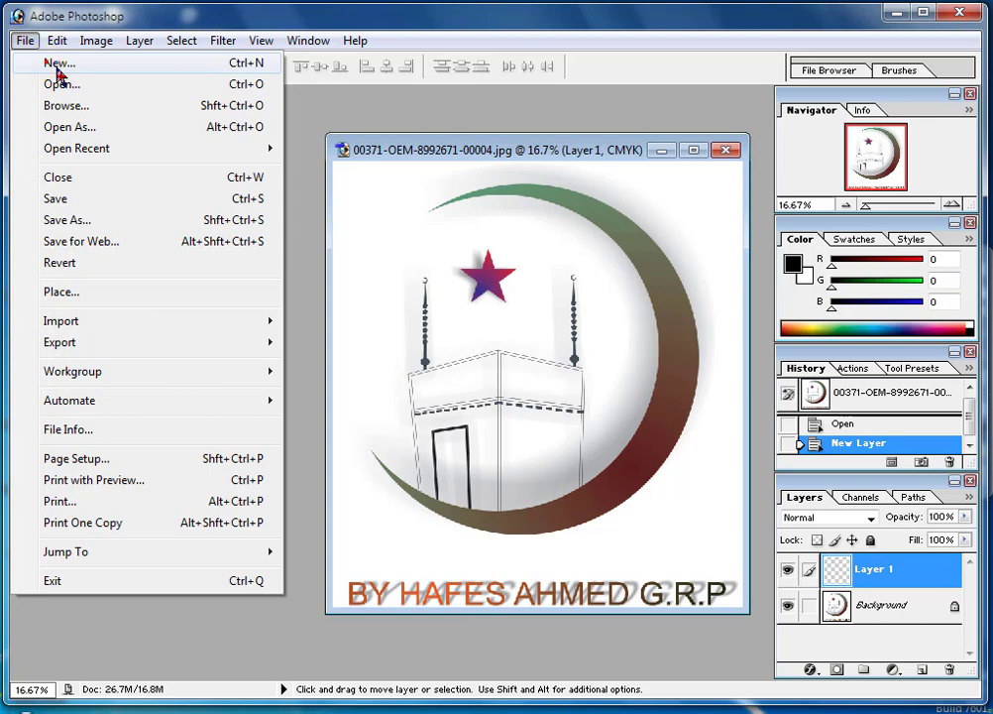
Step: Start a new document and choose the Legal preset, 11 by 14 inches
click(30, 63)
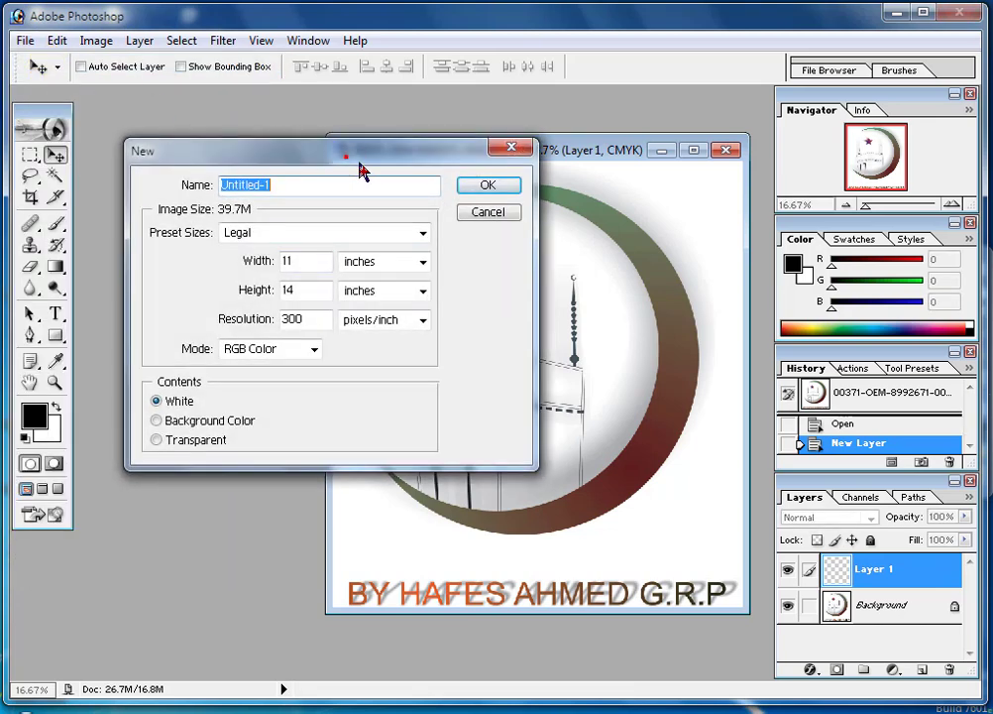
drag(357, 169, 479, 186)
click(543, 248)
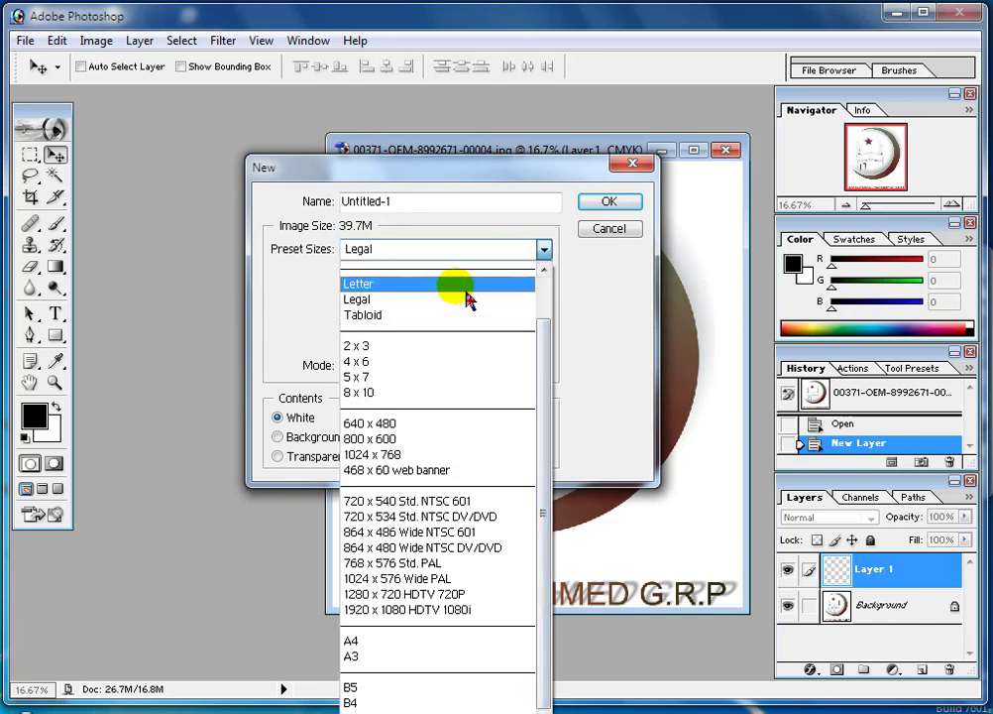
click(456, 377)
click(506, 245)
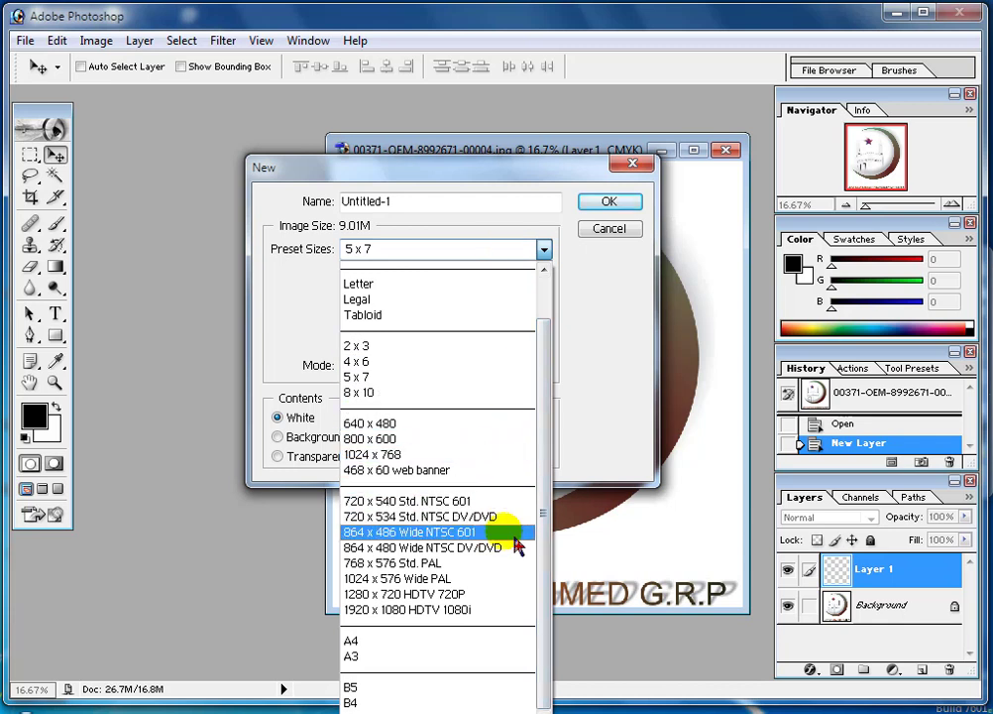
click(451, 300)
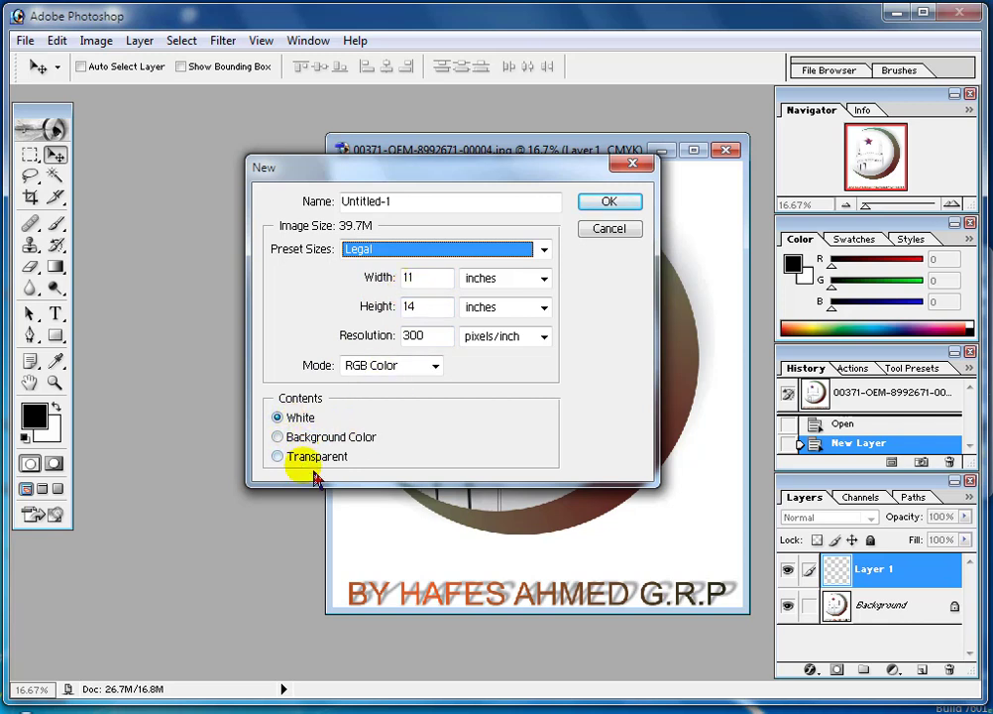
Step: Check the width, height and 300 pixels/inch resolution values for the new canvas
click(430, 335)
double_click(428, 335)
double_click(432, 306)
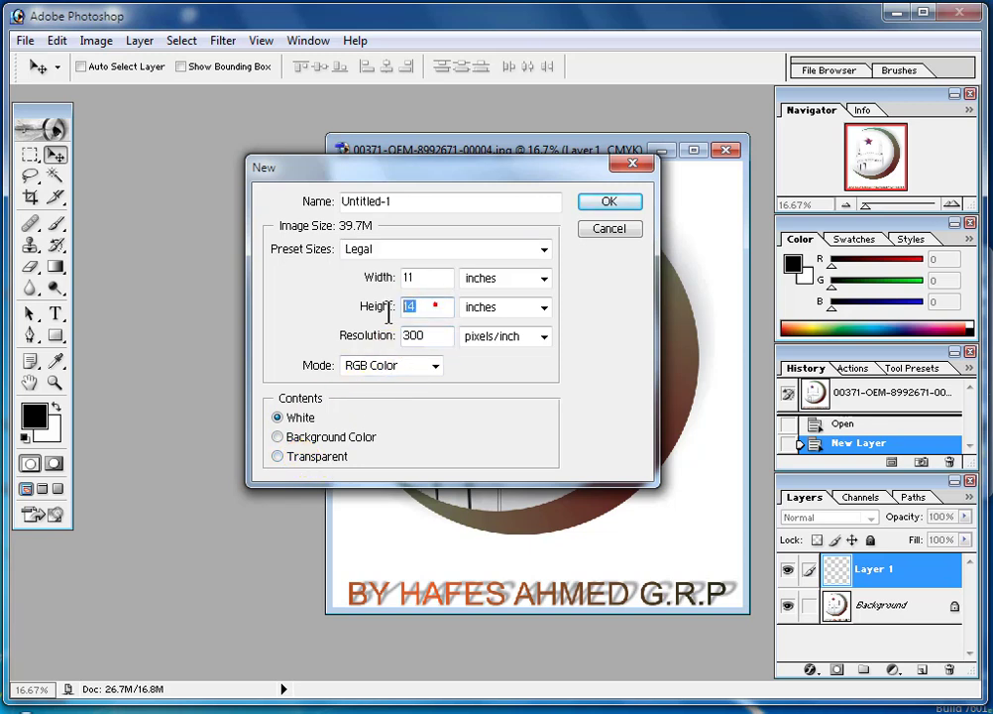
double_click(433, 281)
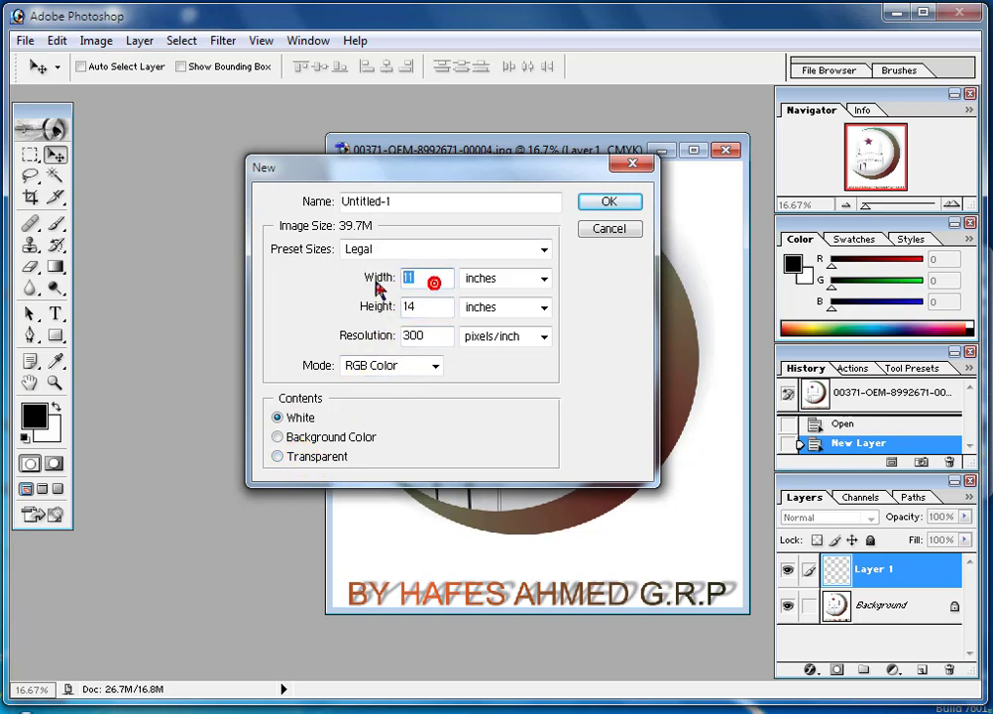
double_click(437, 338)
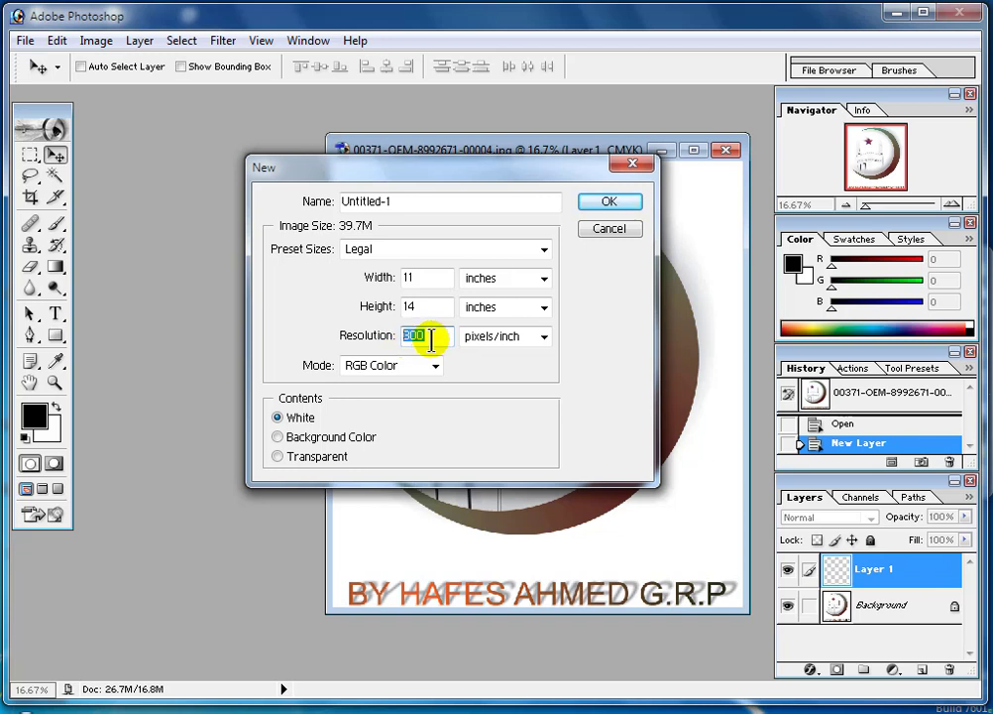
key(Tab)
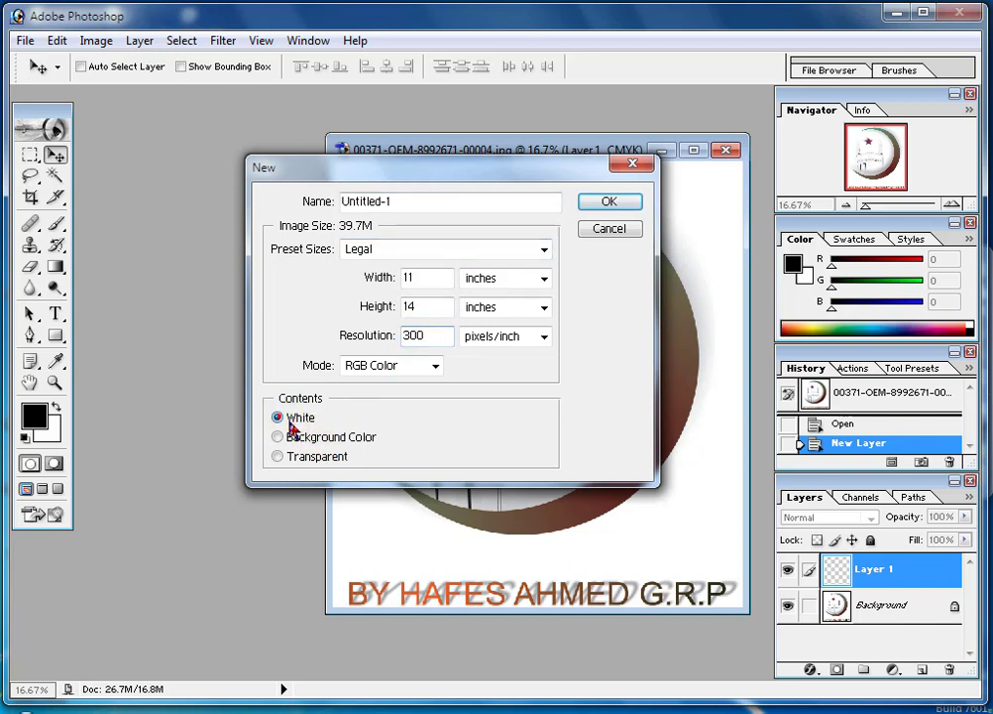
Step: Create the white Untitled-1 canvas, arrange its window, and add an empty layer
click(607, 211)
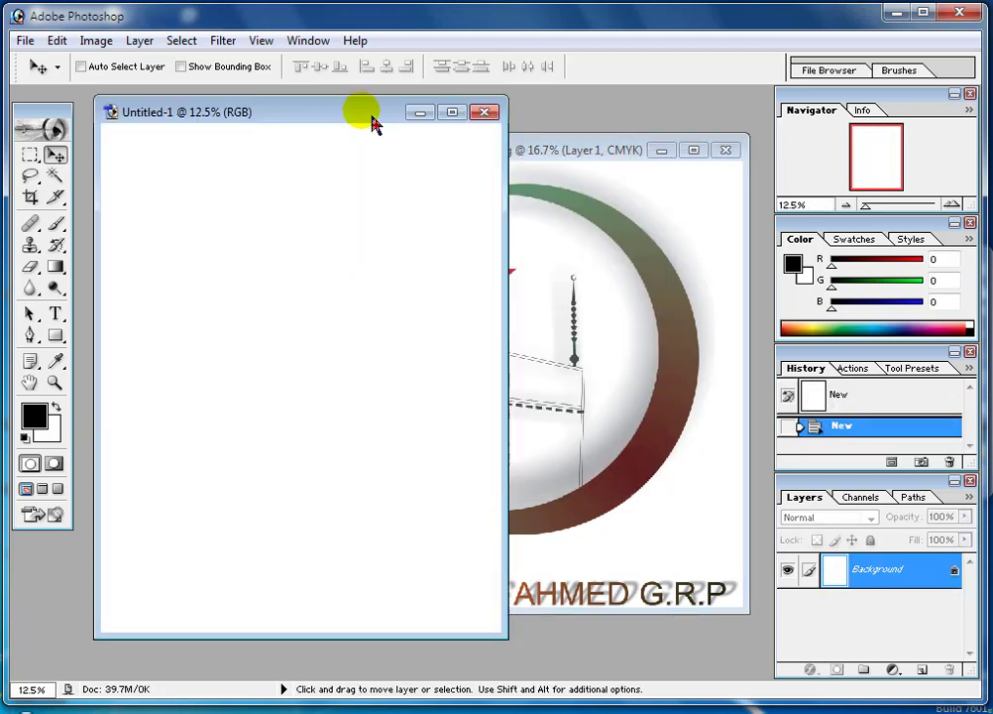
mouse_move(372, 117)
mouse_down()
mouse_move(388, 144)
mouse_move(479, 149)
mouse_move(451, 133)
mouse_move(290, 150)
mouse_up()
drag(528, 282, 642, 327)
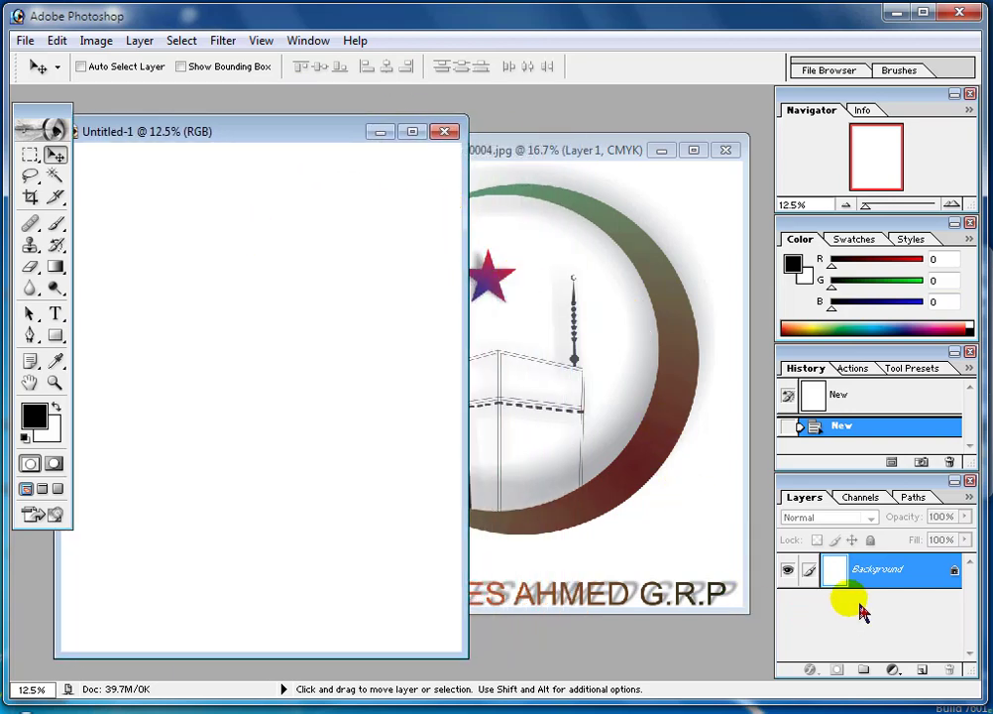
drag(882, 592, 920, 669)
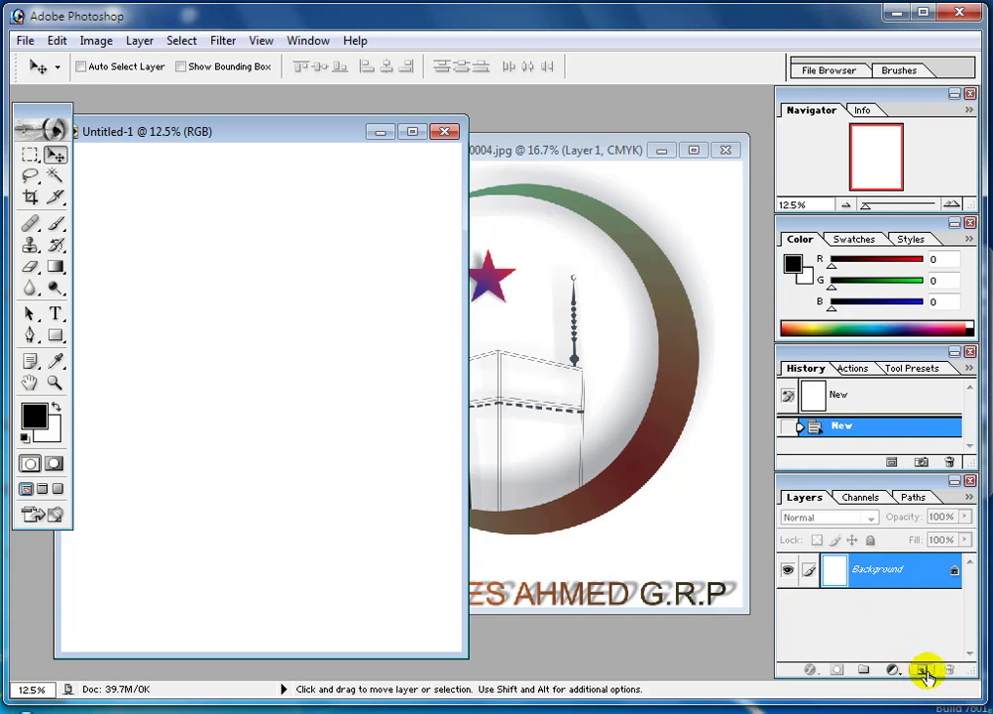
click(923, 671)
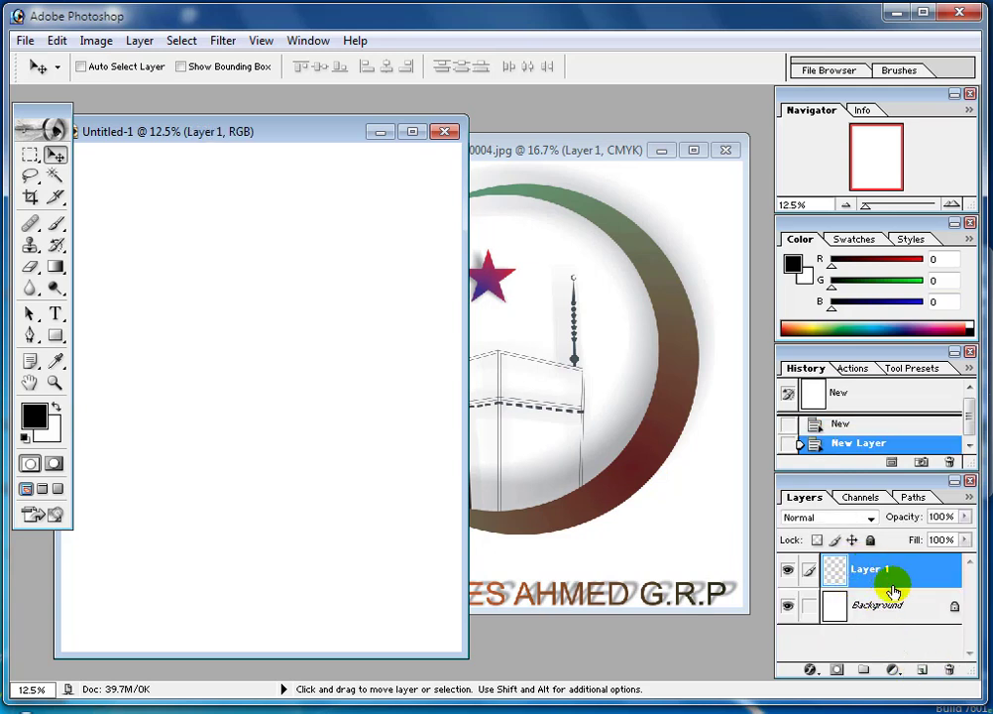
Step: Drag the logo from the JPG onto Untitled-1 and centre it near the top
click(710, 558)
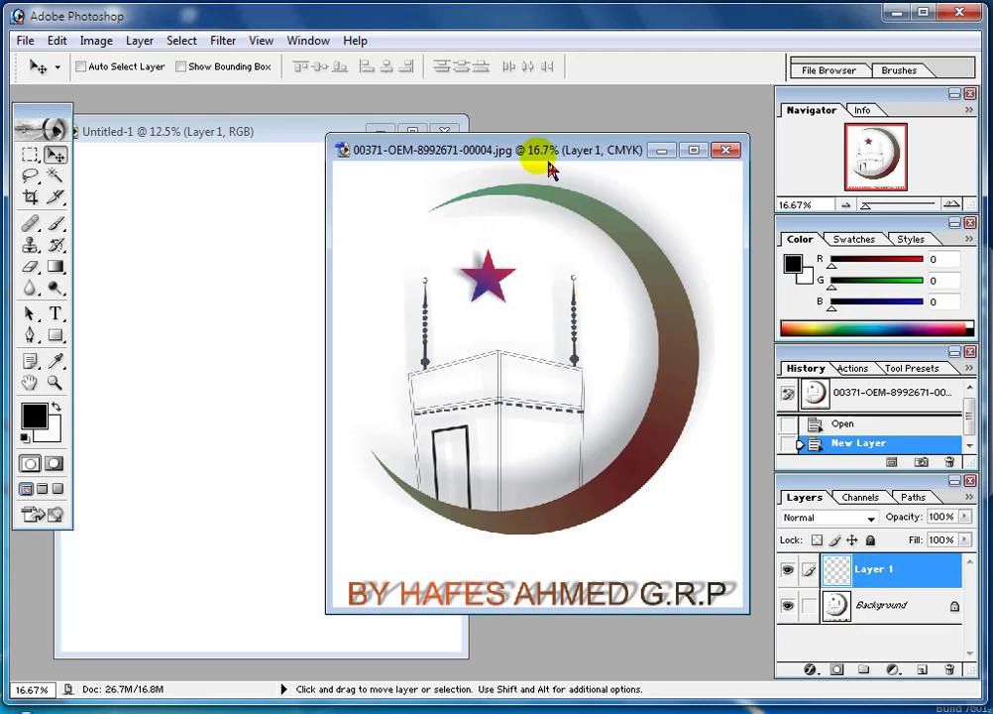
drag(548, 151, 605, 146)
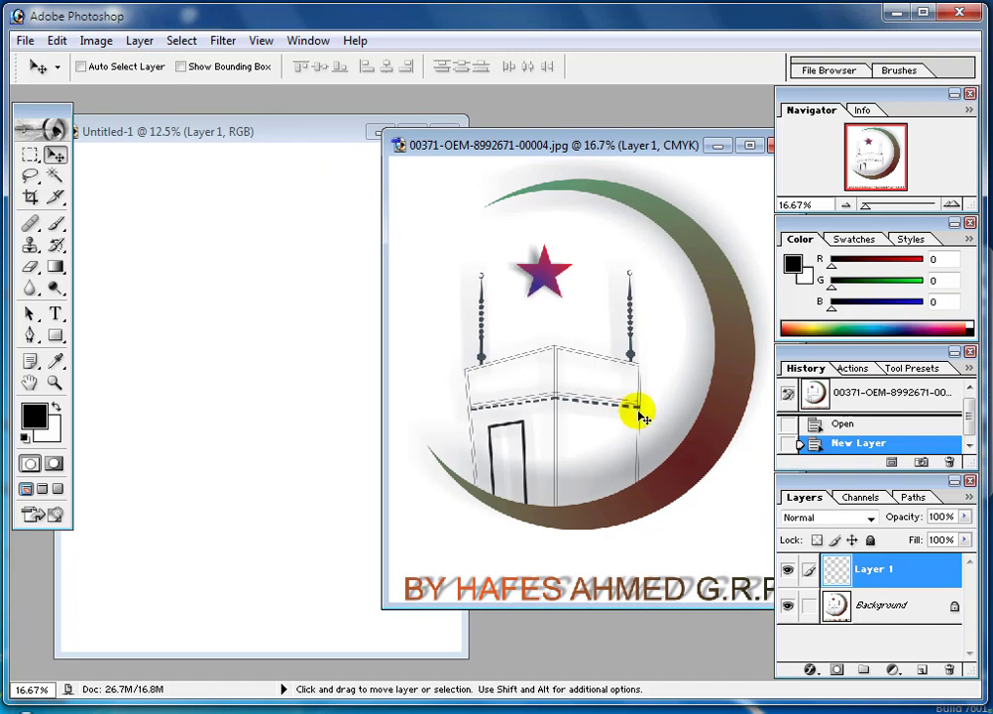
drag(639, 414, 265, 377)
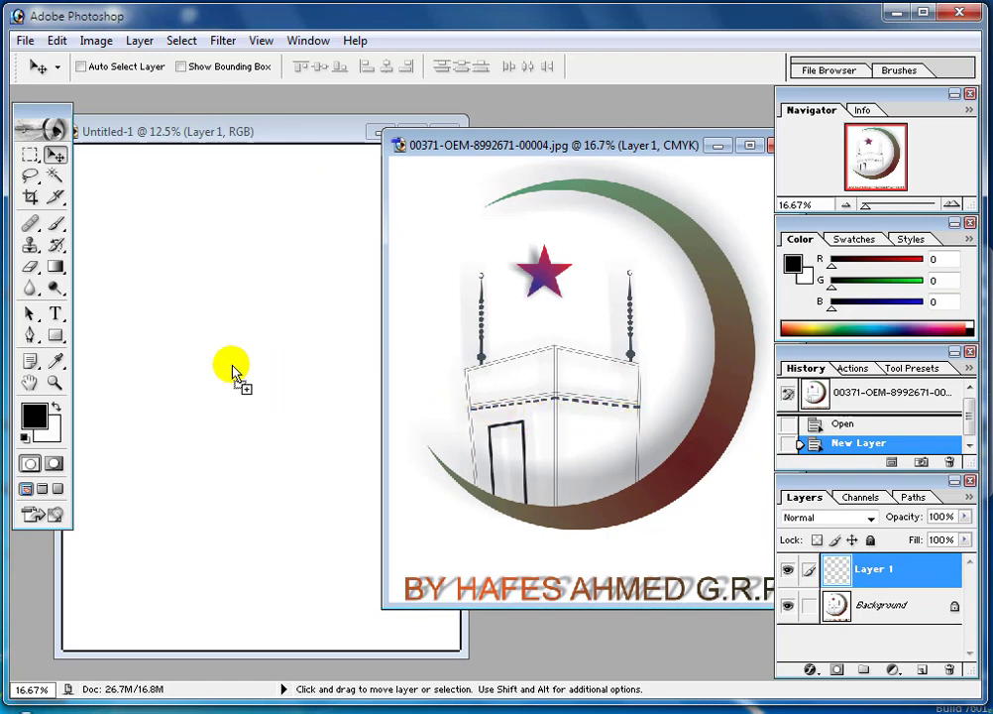
drag(233, 369, 215, 317)
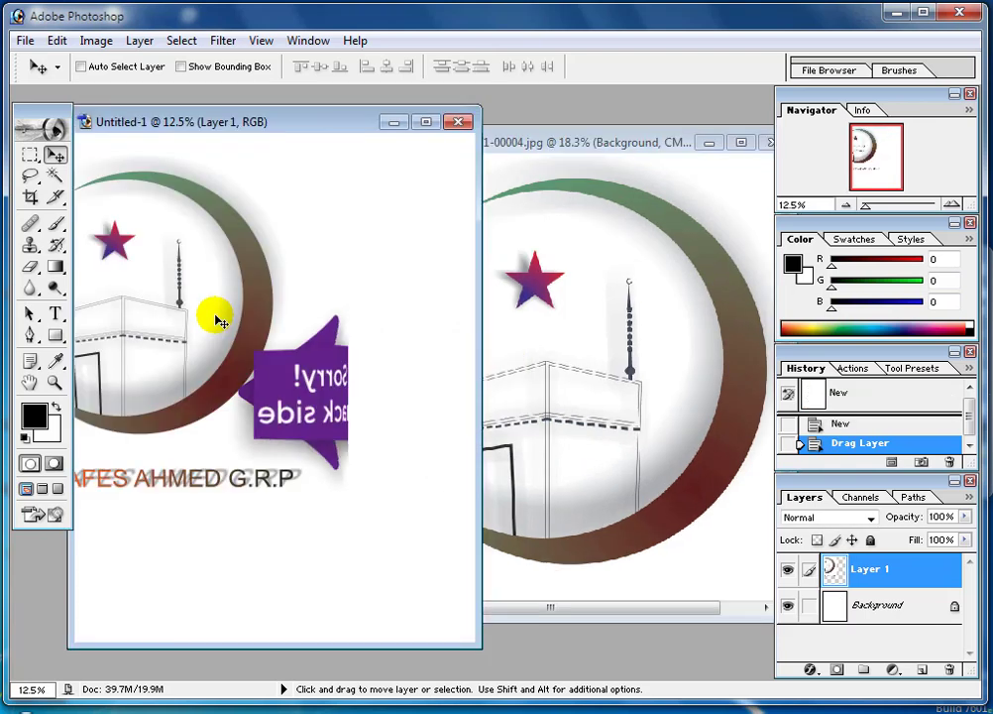
drag(275, 122, 350, 107)
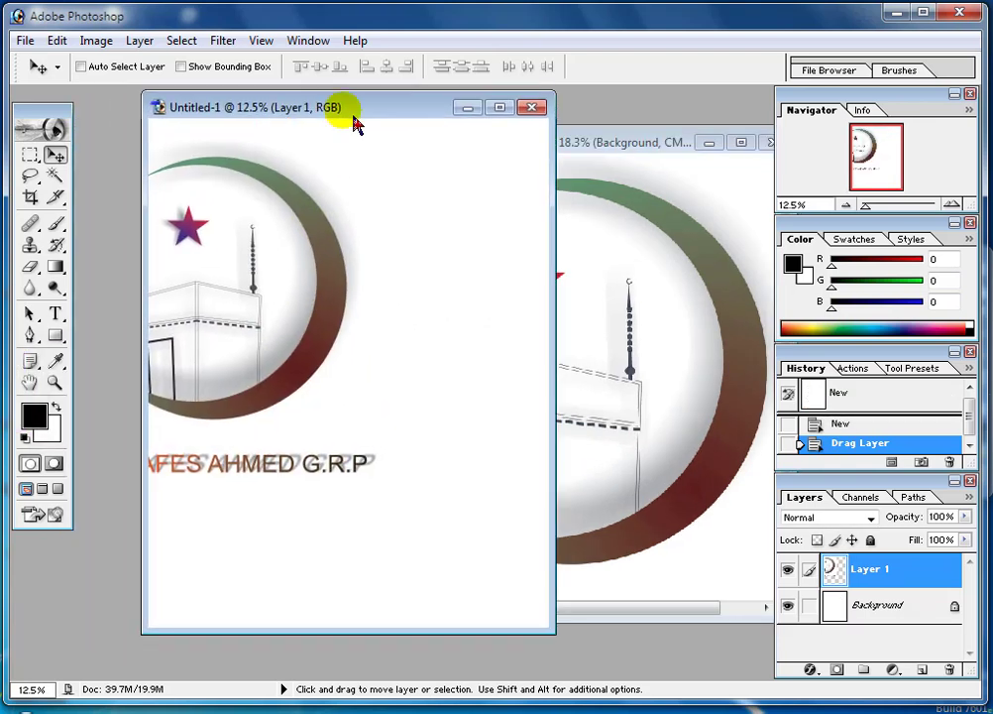
drag(263, 317, 369, 309)
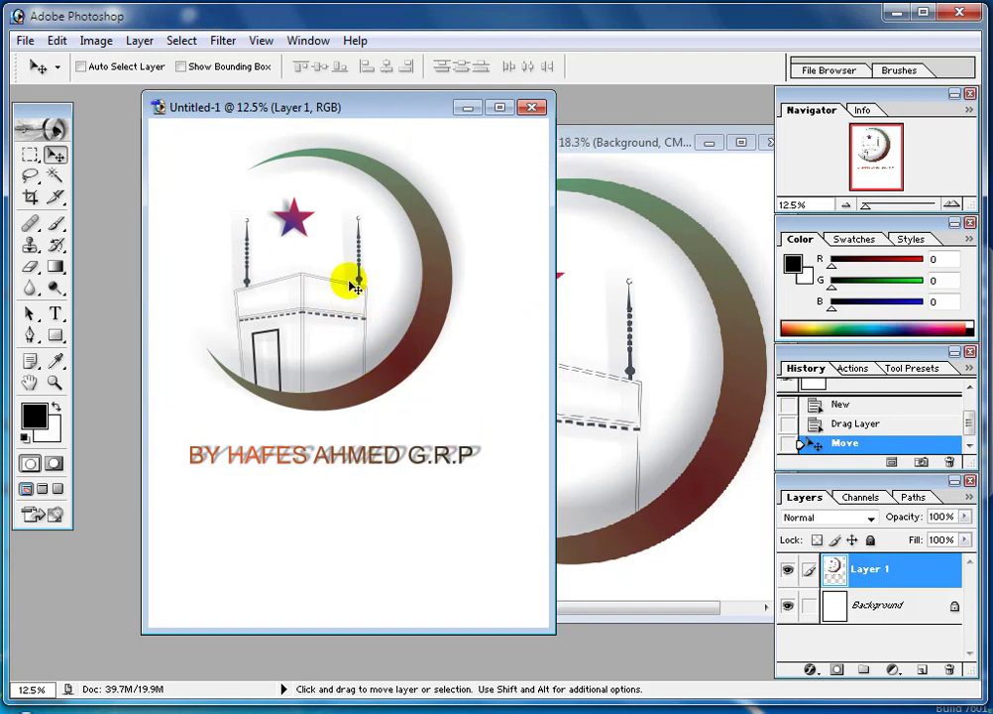
drag(367, 313, 385, 327)
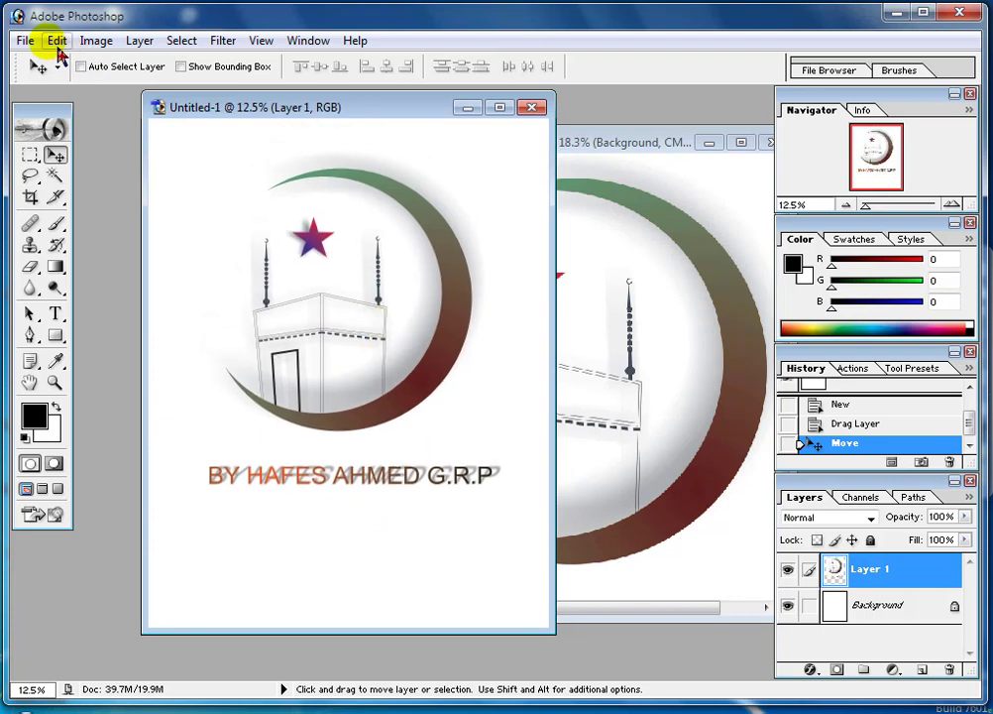
Step: Free Transform the logo down to 61.5% and move it up on the canvas
click(56, 41)
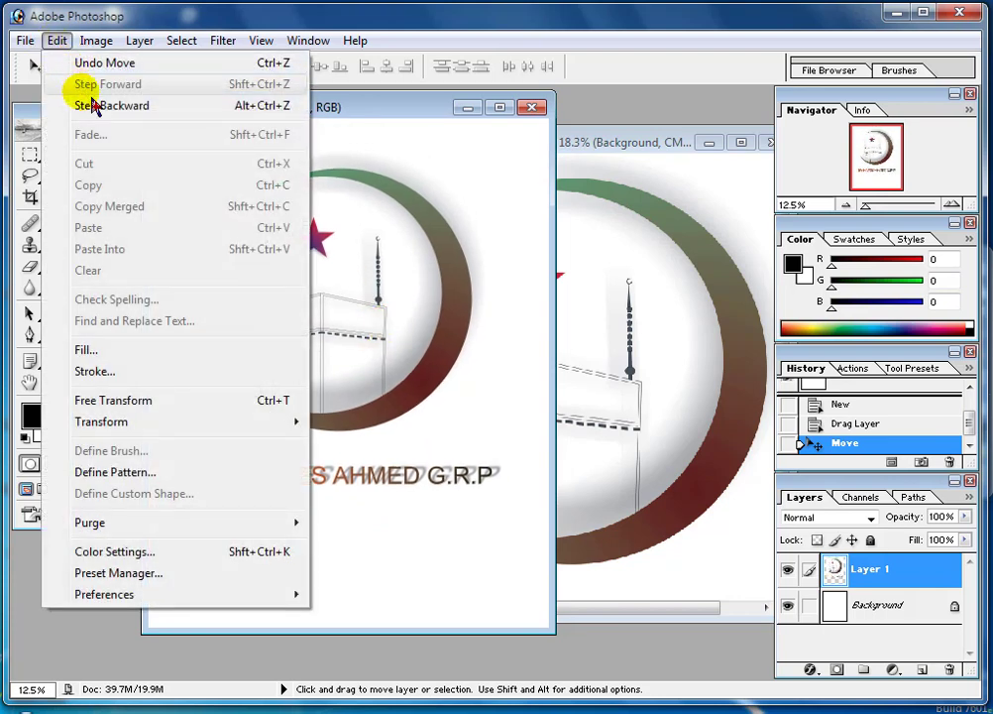
click(154, 401)
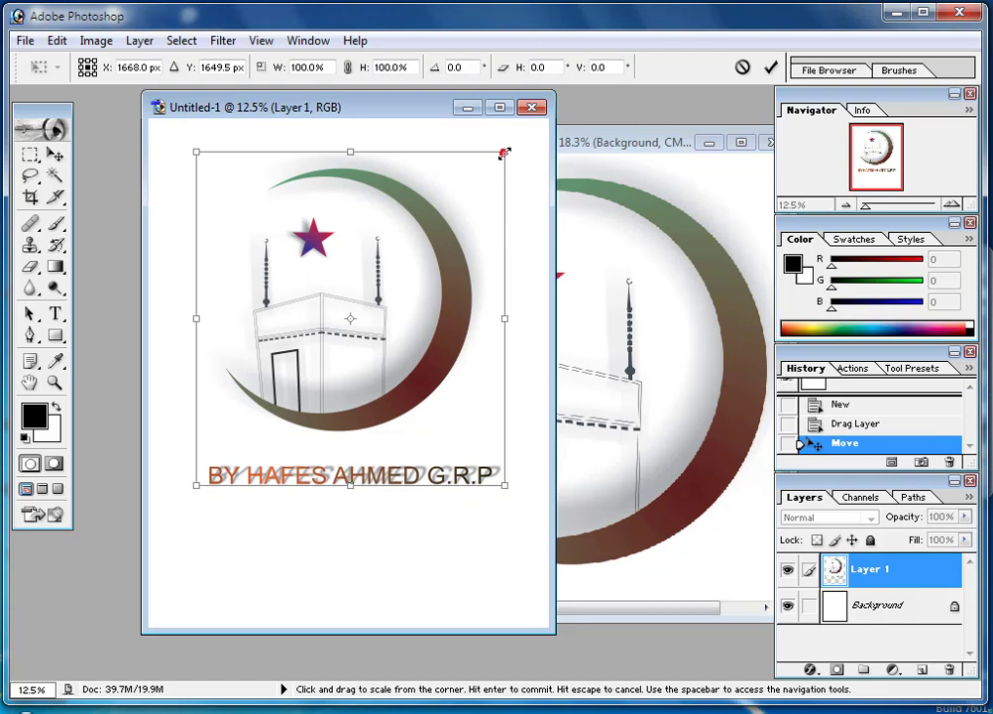
mouse_move(504, 154)
mouse_down()
mouse_move(504, 232)
mouse_move(332, 443)
mouse_move(524, 210)
mouse_move(390, 390)
mouse_move(486, 243)
mouse_move(418, 317)
mouse_up()
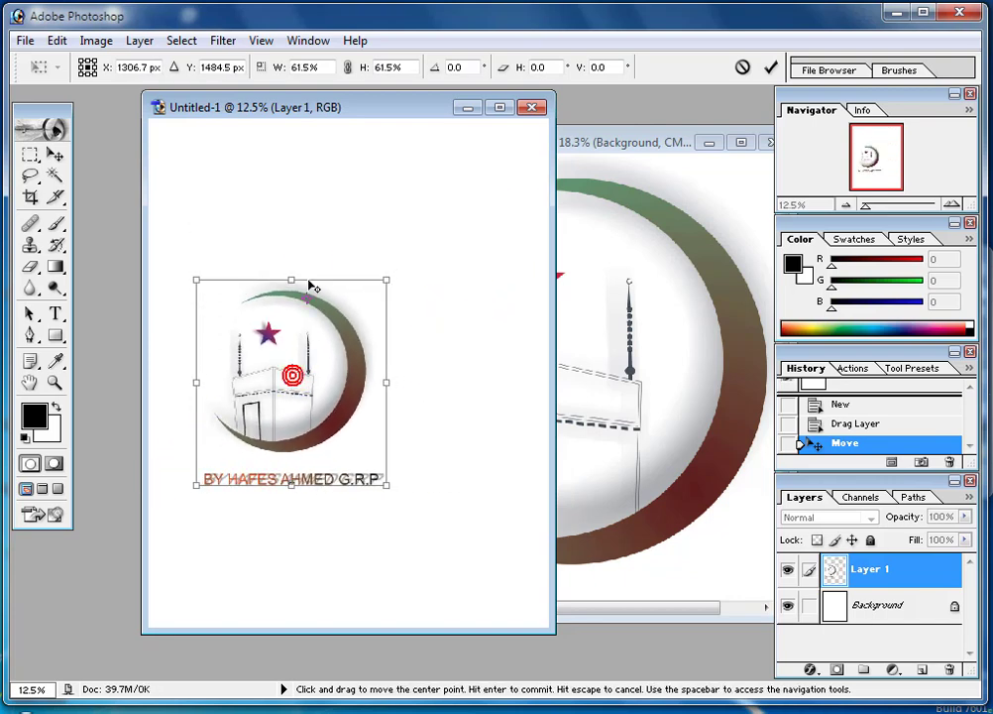
mouse_move(293, 353)
mouse_down()
mouse_move(315, 222)
mouse_move(284, 207)
mouse_up()
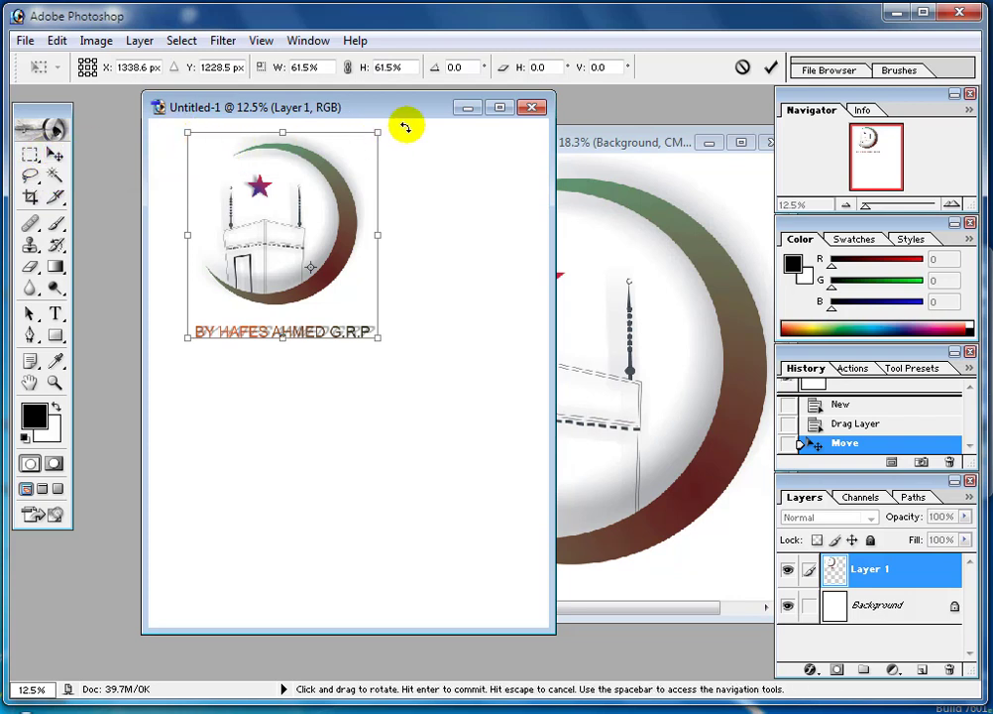
click(57, 156)
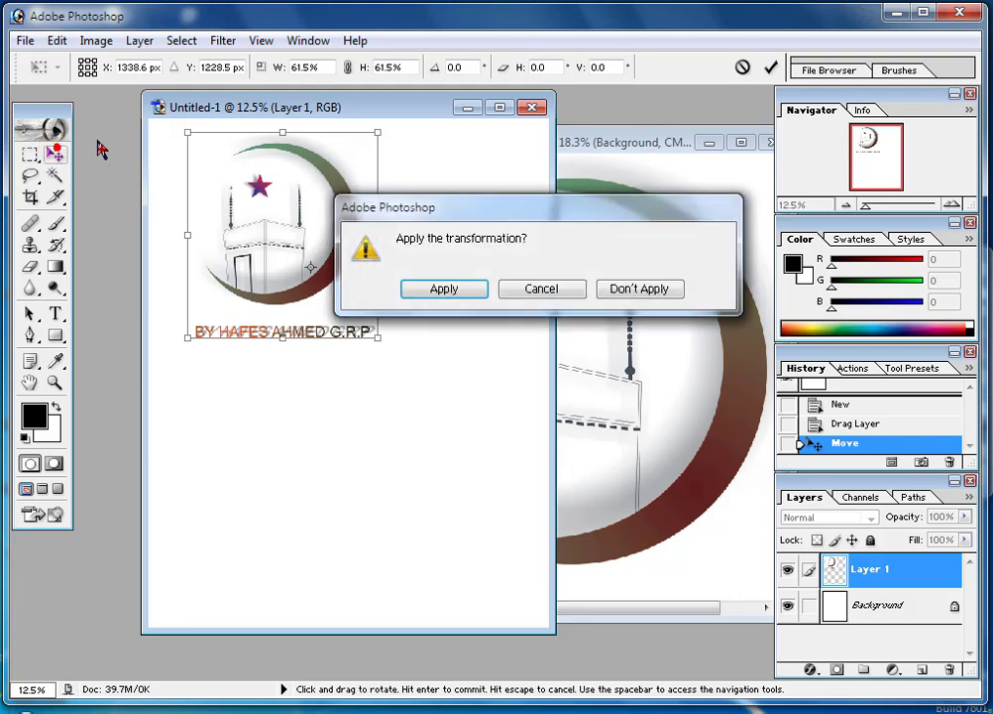
Step: Apply the 61.5% scale and reposition the canvas window
click(444, 289)
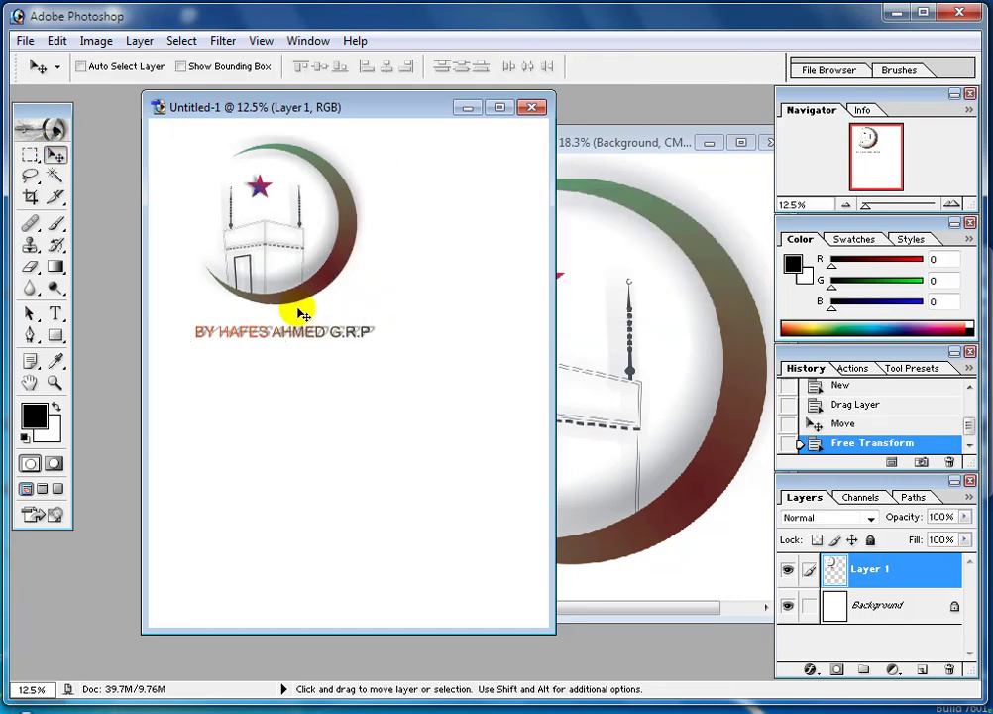
drag(366, 119, 336, 213)
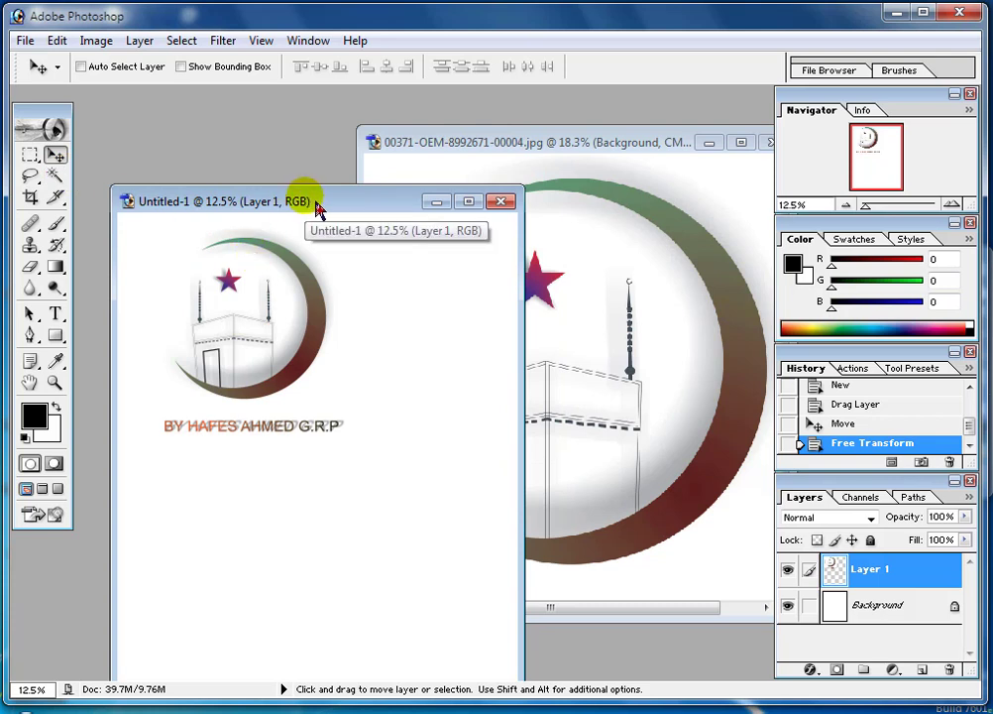
drag(317, 209, 329, 173)
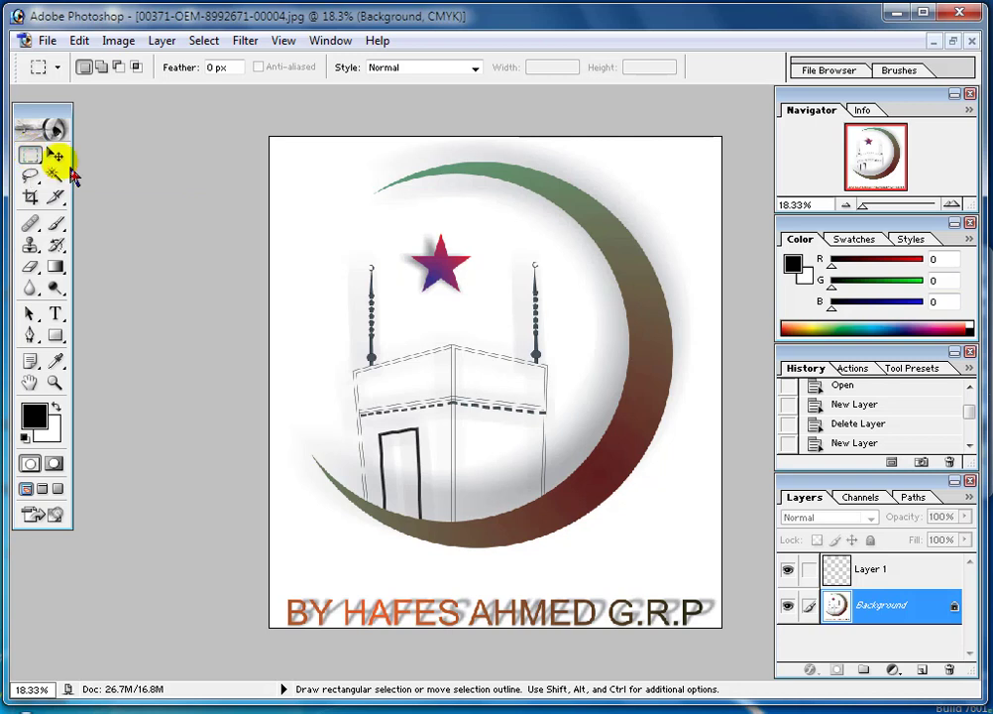
Step: Draw a rectangular marquee around the crescent-and-star emblem, leaving out the caption
click(56, 157)
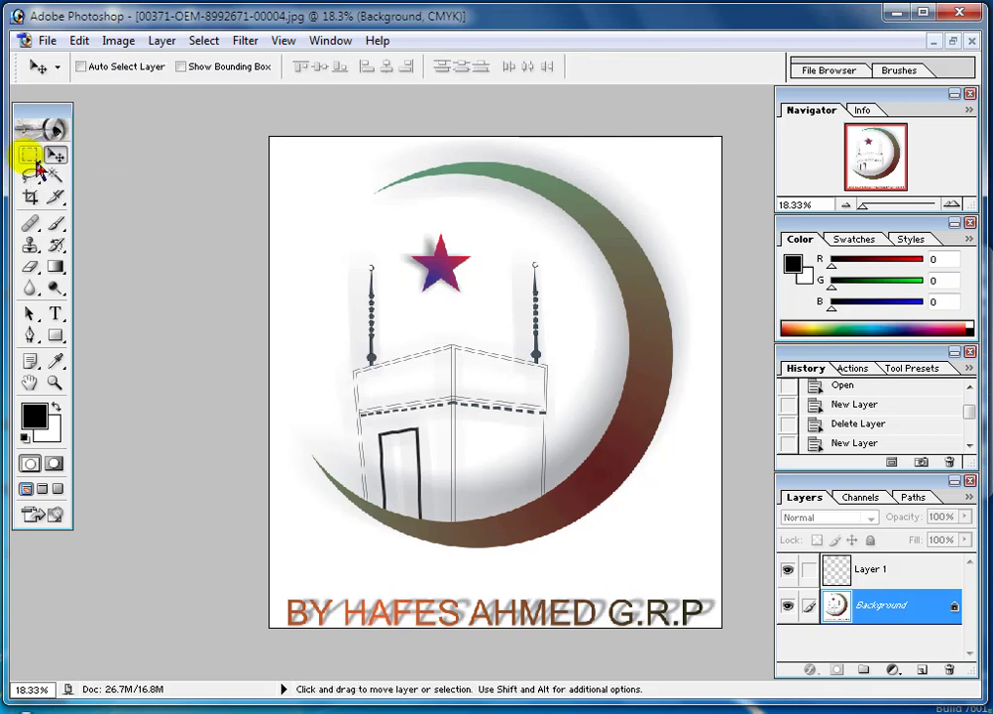
click(31, 159)
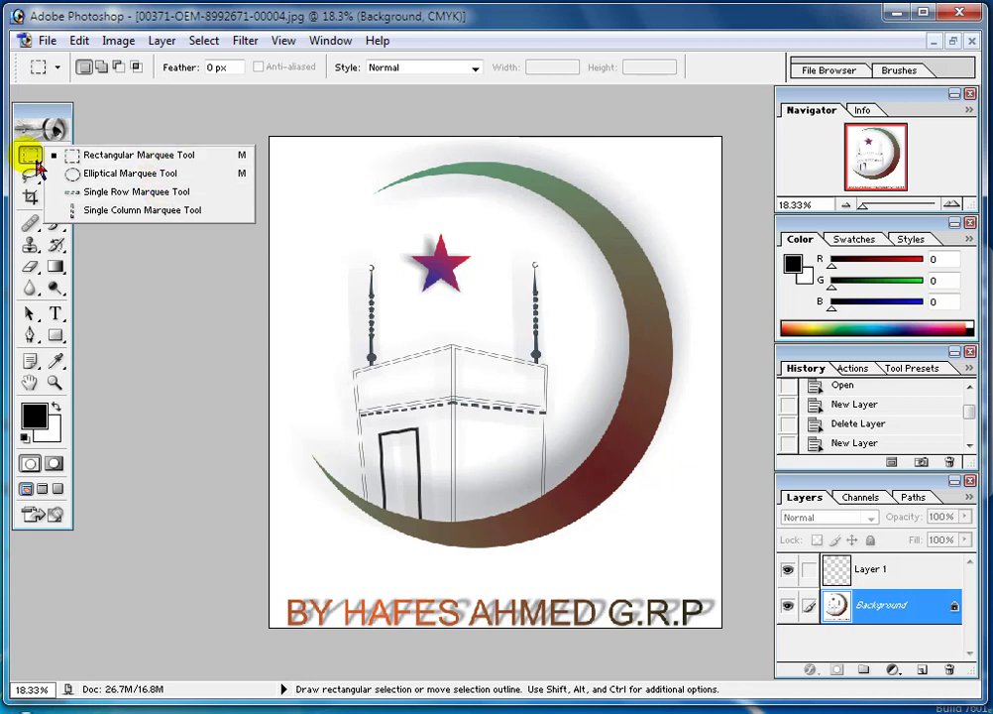
click(166, 155)
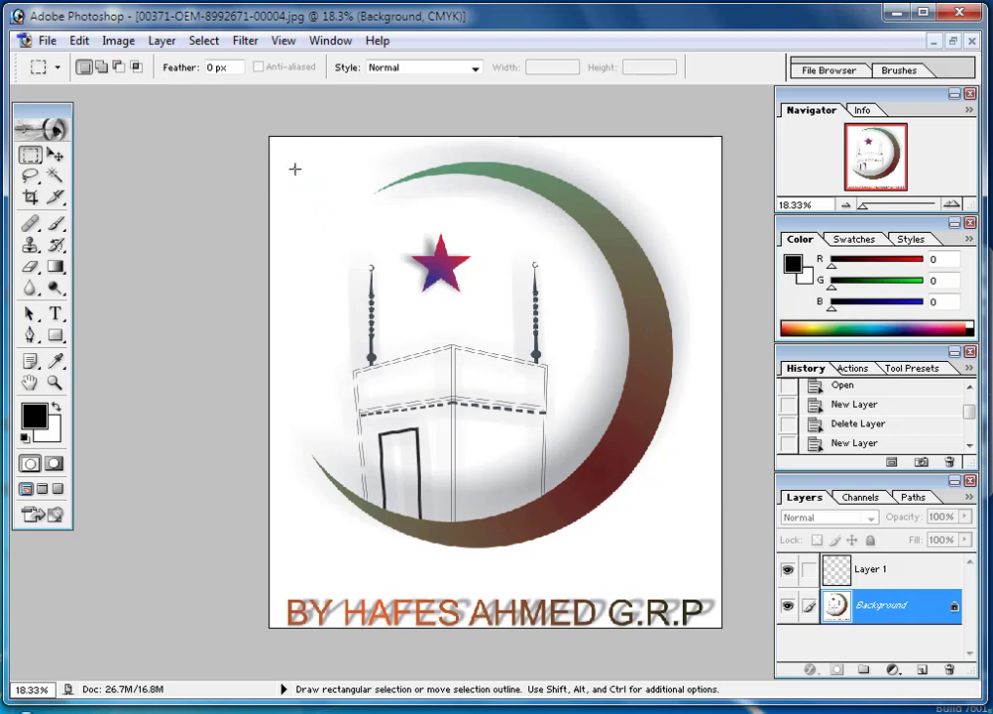
mouse_move(347, 205)
mouse_down()
mouse_move(684, 558)
mouse_move(698, 558)
mouse_up()
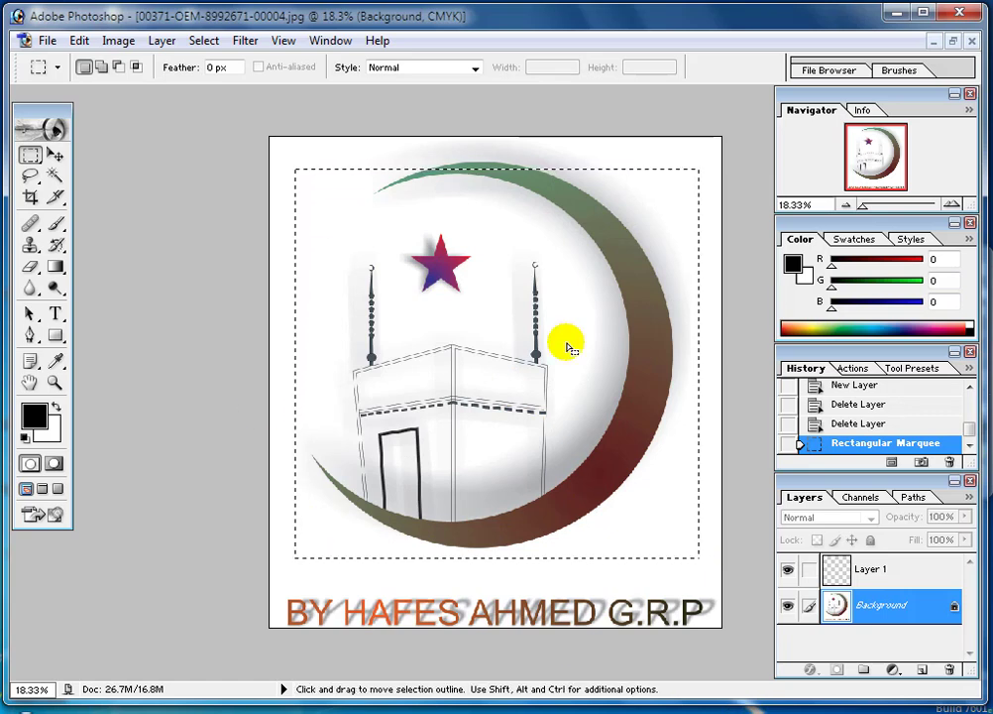
key(ctrl+minus)
key(alt+bracketright)
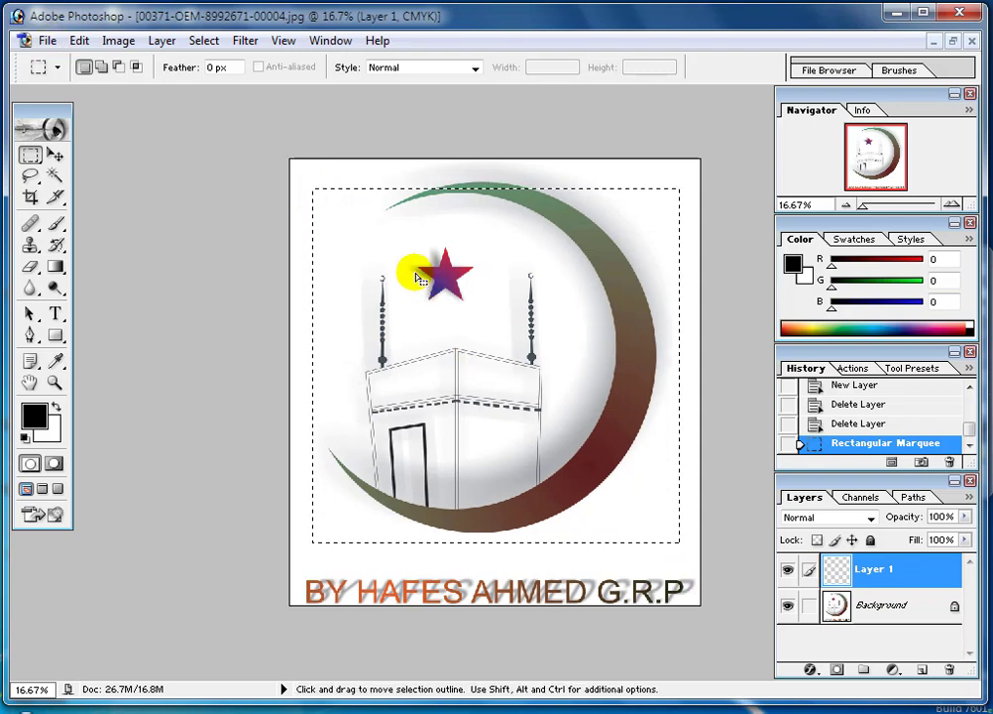
click(46, 41)
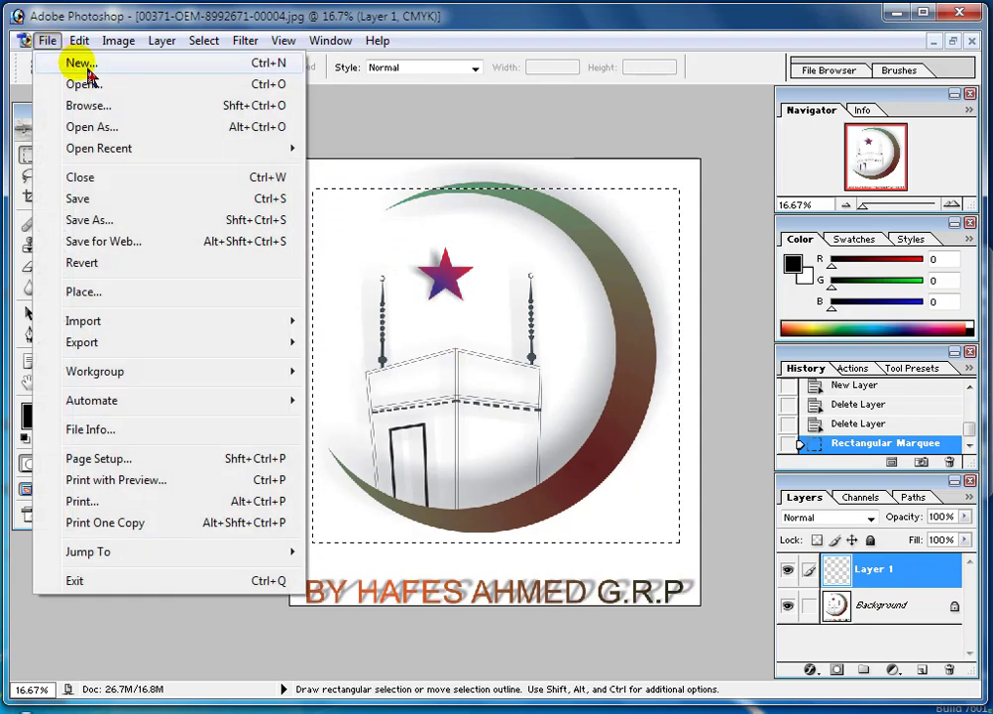
Step: Create another Legal-size white canvas and add an empty layer
click(85, 64)
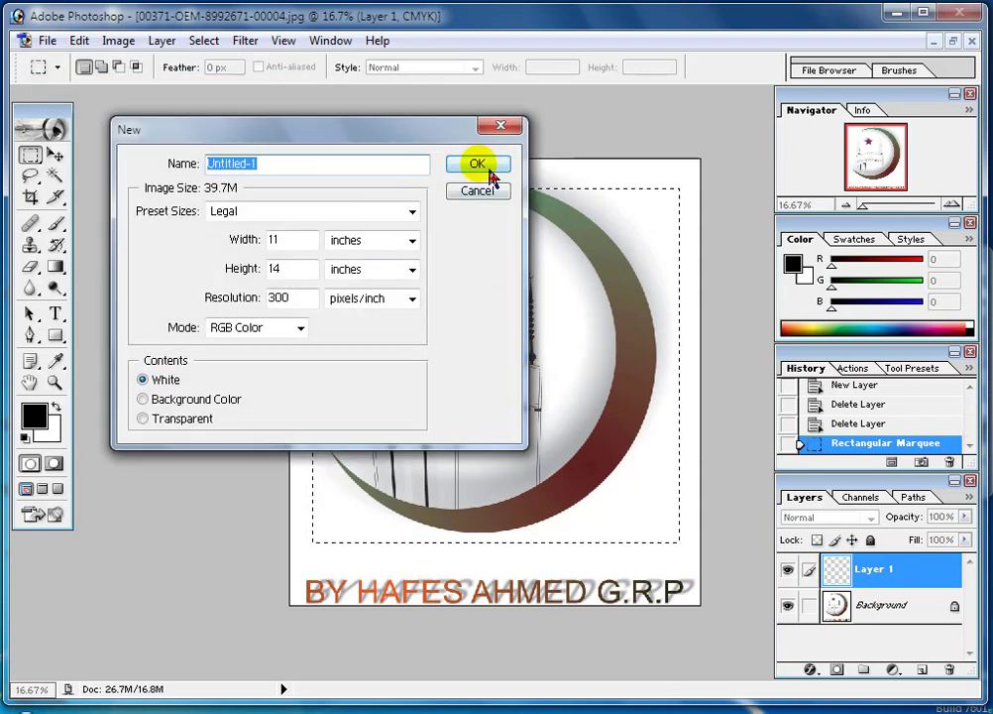
click(479, 163)
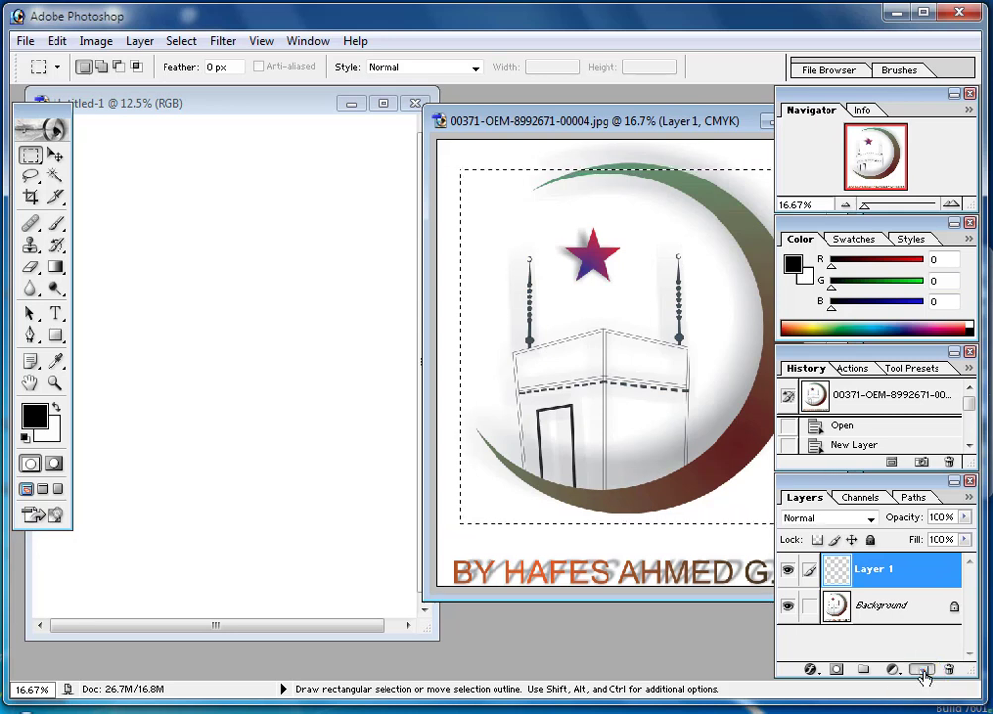
click(922, 671)
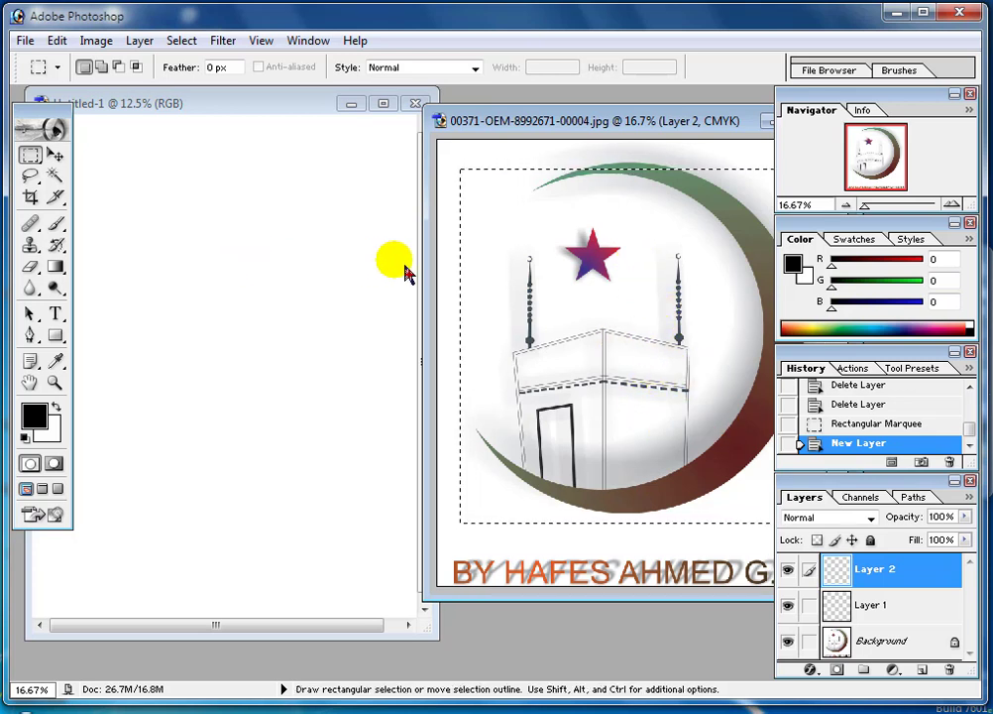
Step: Drag the selected emblem onto the new canvas and place it higher up
click(56, 158)
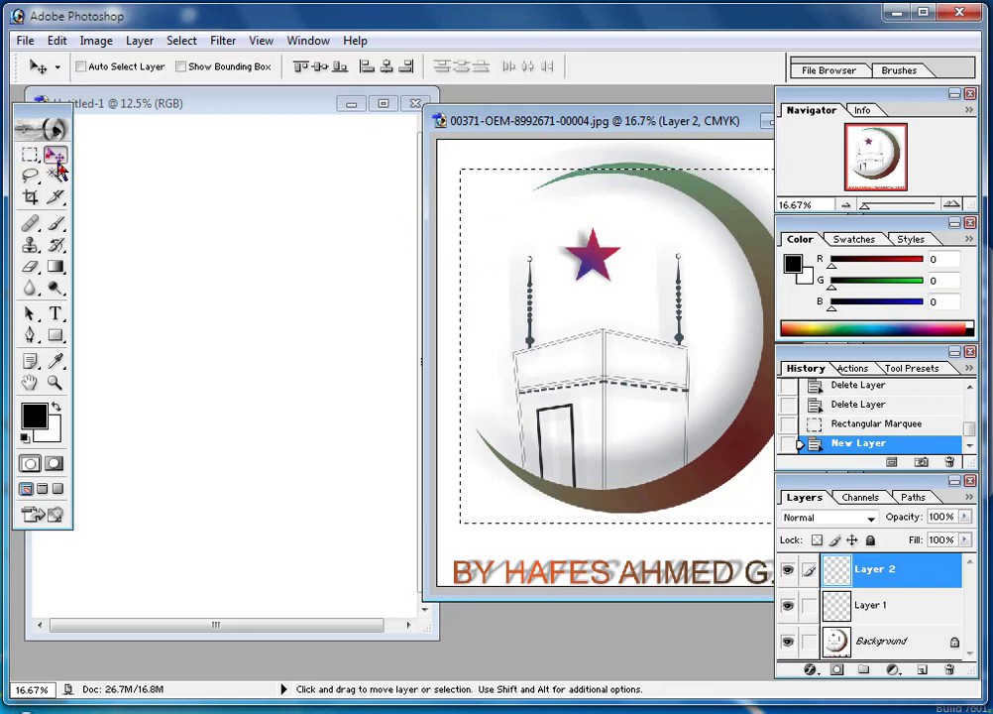
click(925, 647)
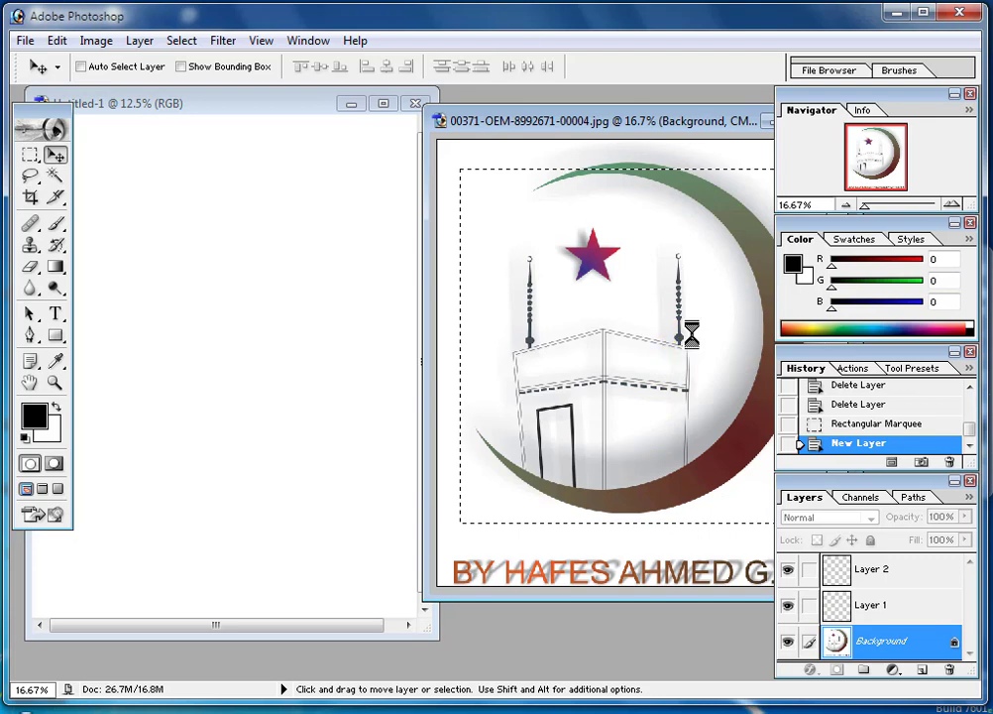
drag(691, 335, 335, 319)
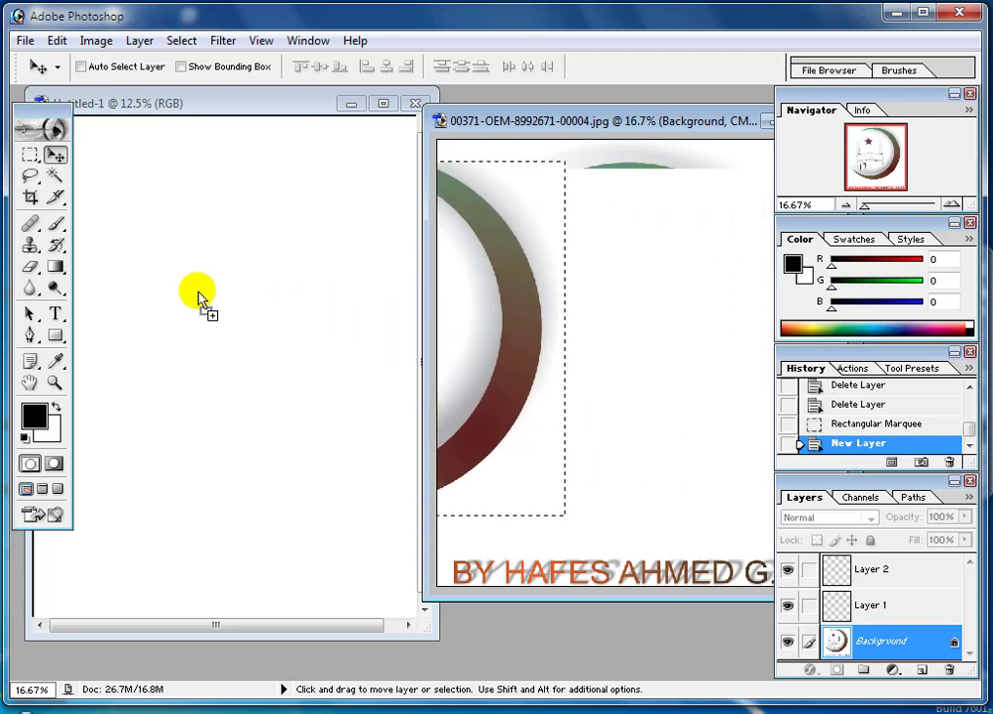
drag(198, 298, 244, 293)
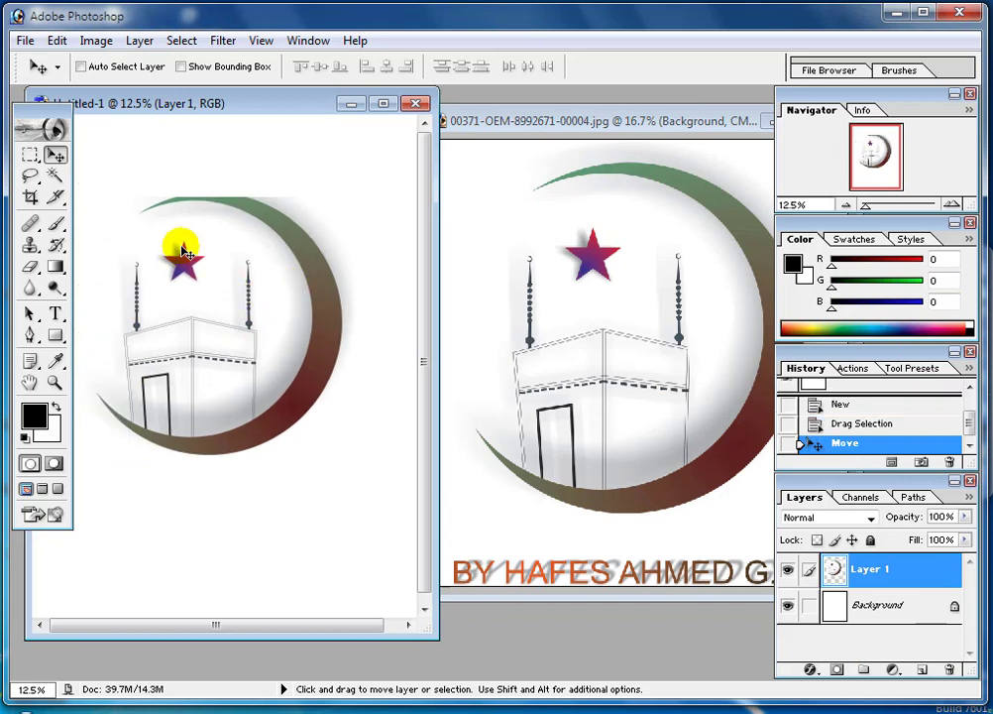
drag(332, 240, 362, 348)
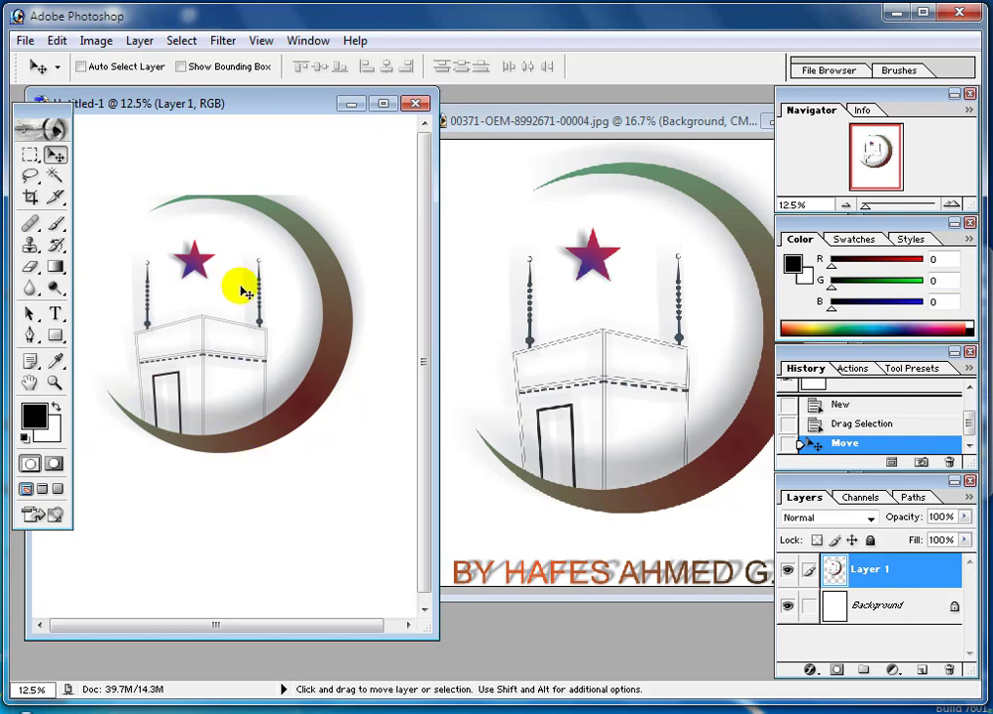
drag(30, 156, 210, 165)
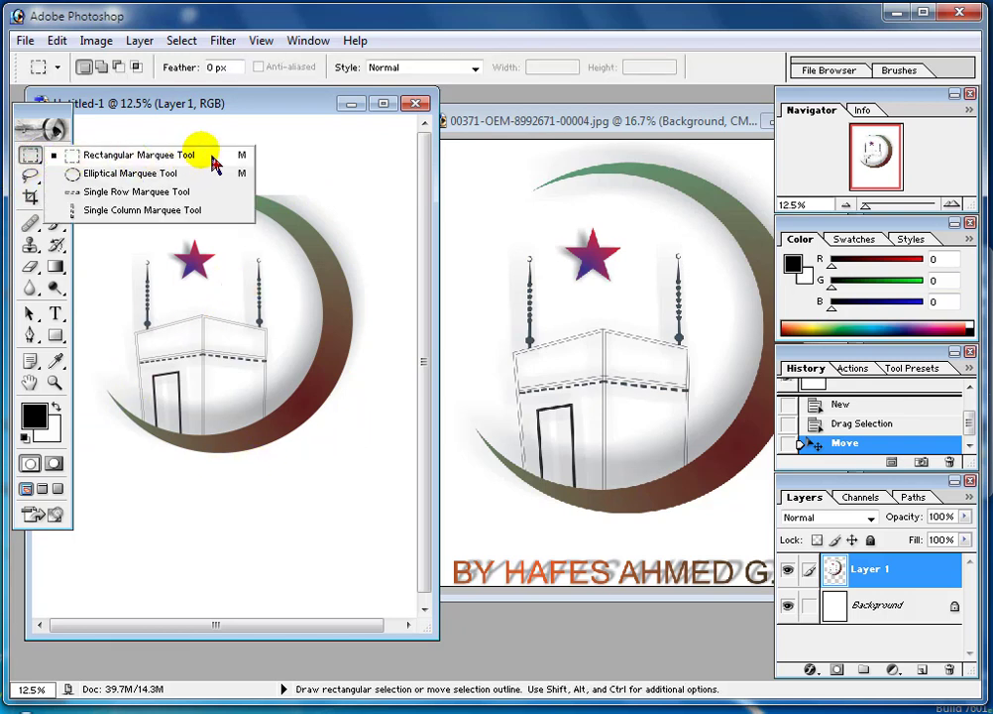
Step: Delete the empty Layer 3 from the emblem image and reselect Layer 1
mouse_move(213, 164)
mouse_down()
mouse_move(29, 156)
mouse_move(160, 175)
mouse_up()
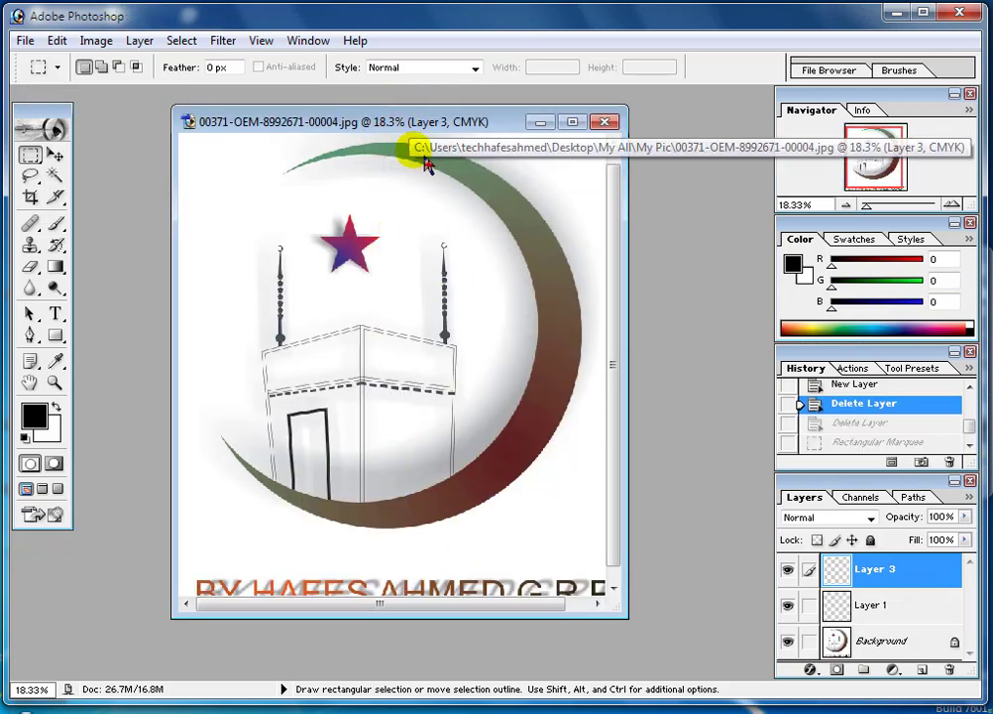
click(865, 602)
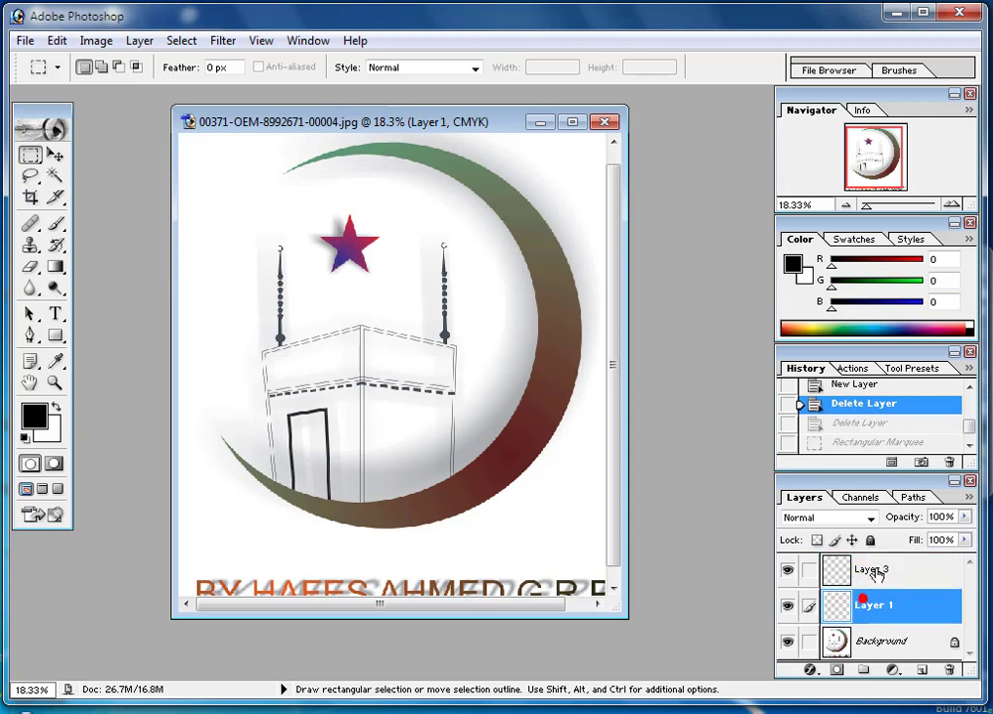
click(878, 571)
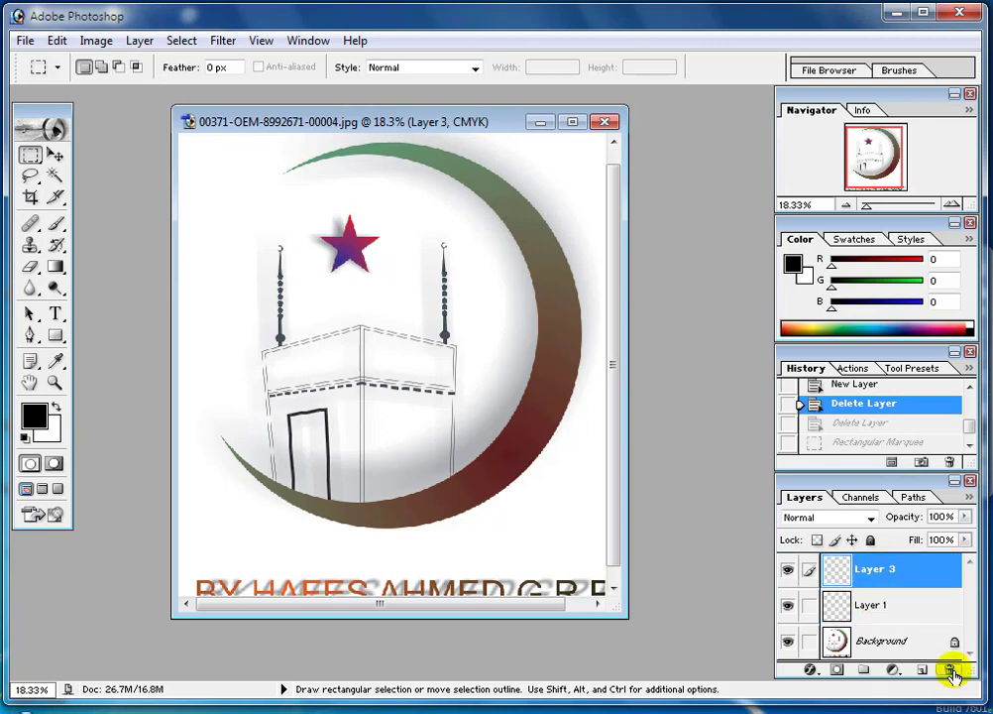
click(948, 669)
click(436, 288)
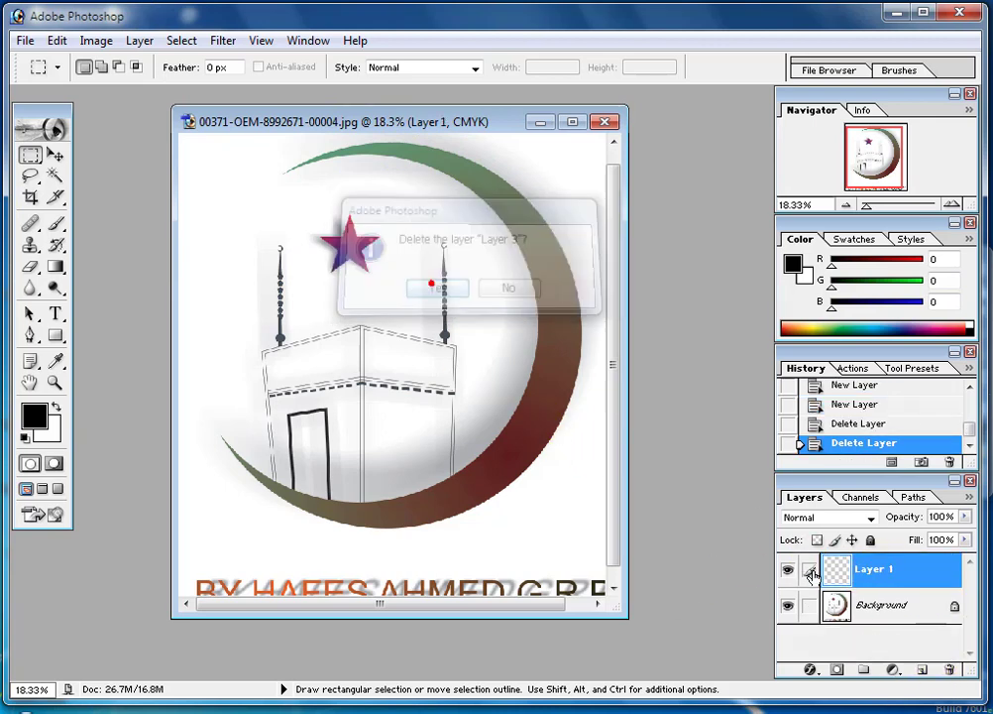
click(867, 604)
click(865, 571)
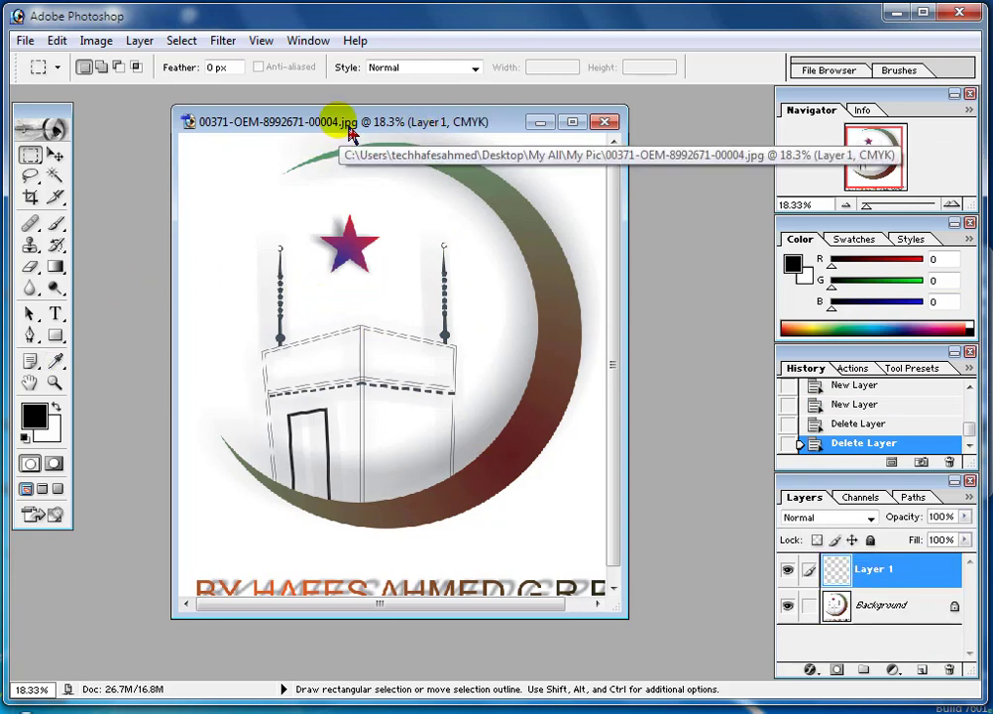
click(30, 156)
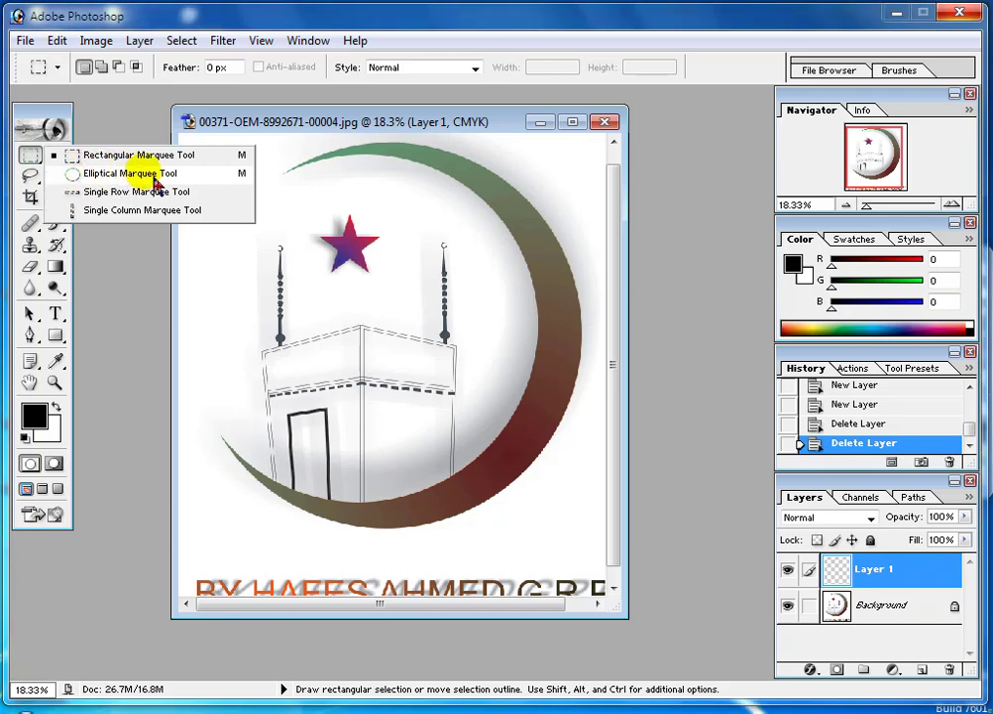
Step: Draw an elliptical marquee selection around the crescent-and-star emblem
click(157, 178)
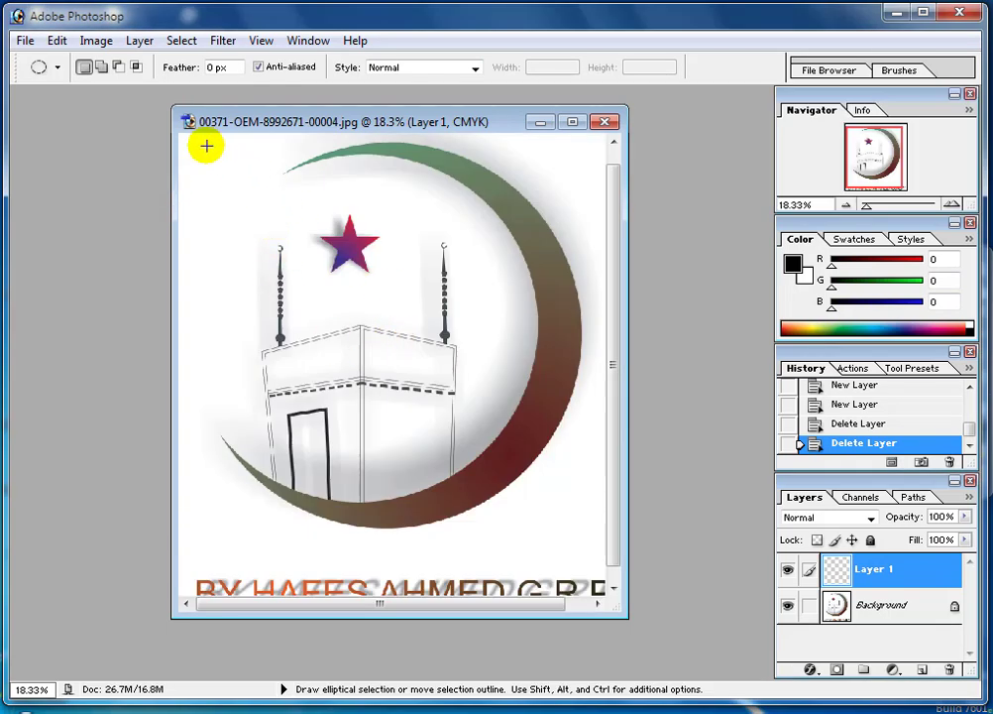
drag(259, 189, 589, 522)
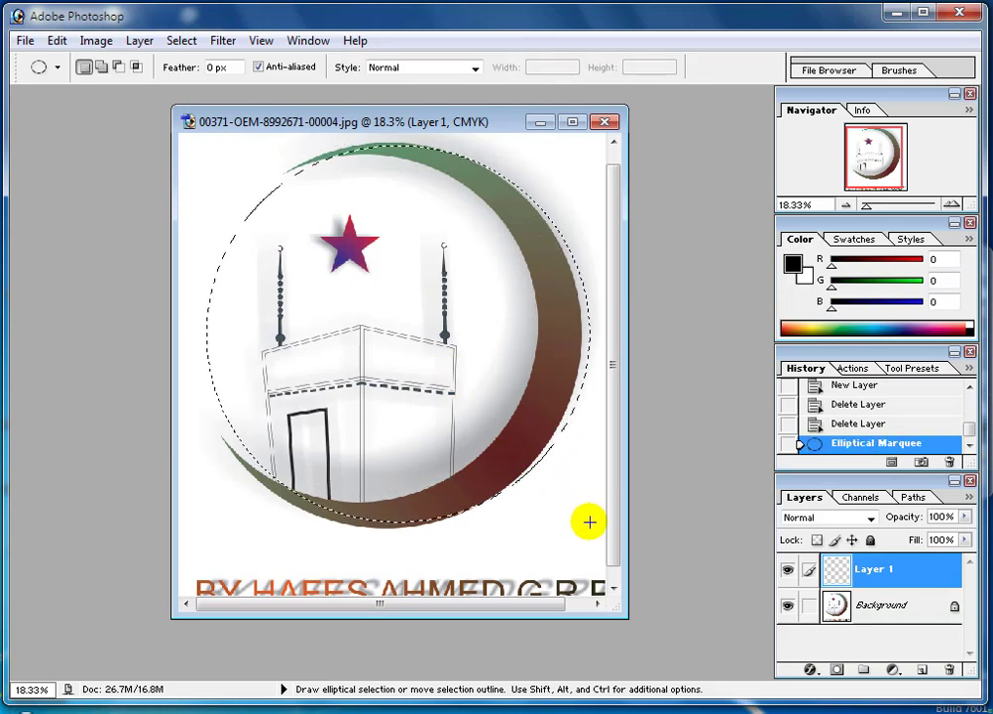
drag(397, 121, 484, 116)
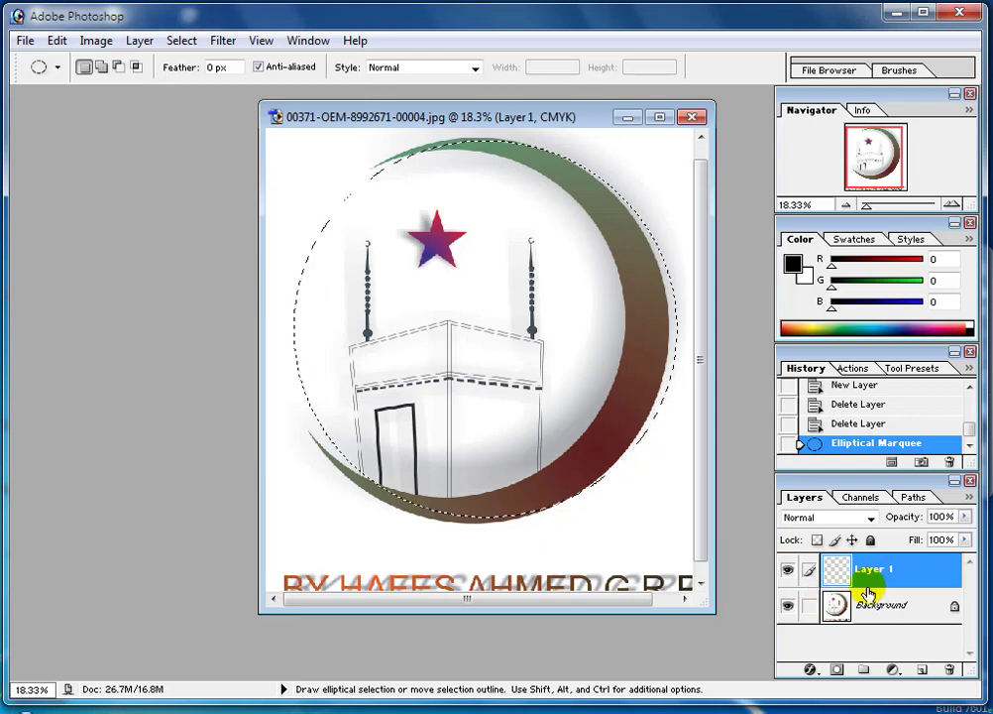
click(836, 581)
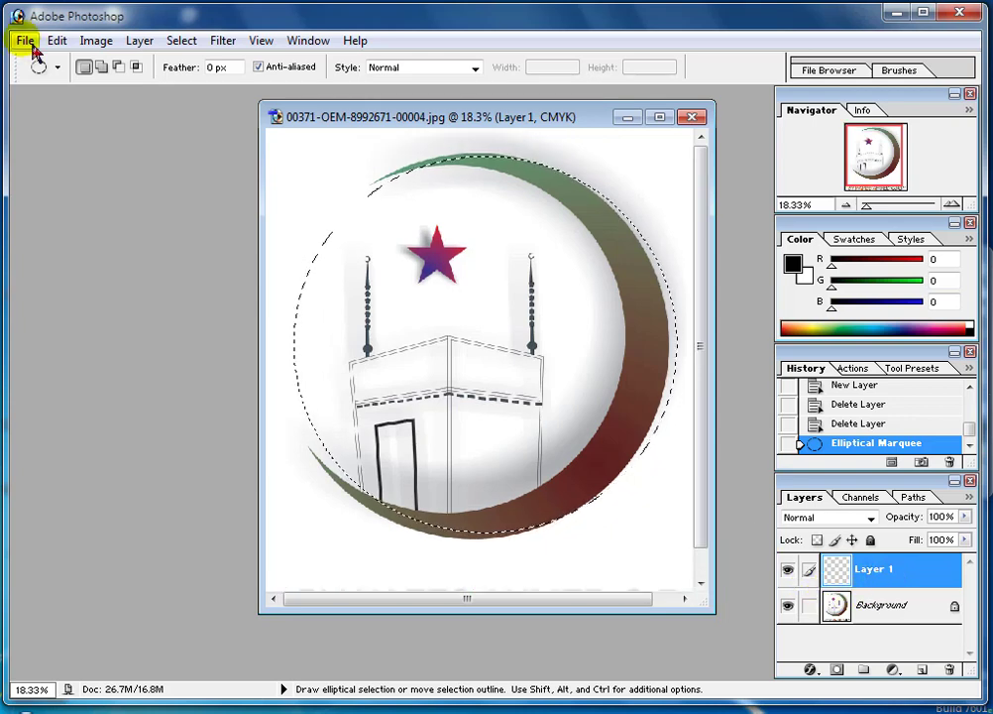
Step: Create a new blank white document and arrange it beside the emblem image
click(25, 40)
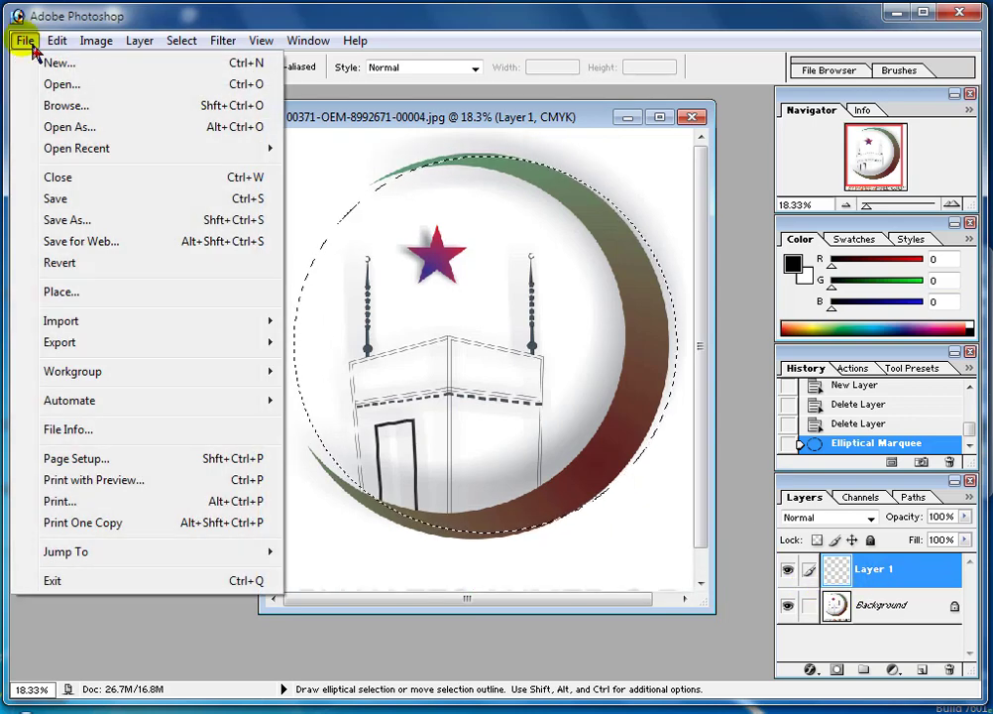
click(95, 64)
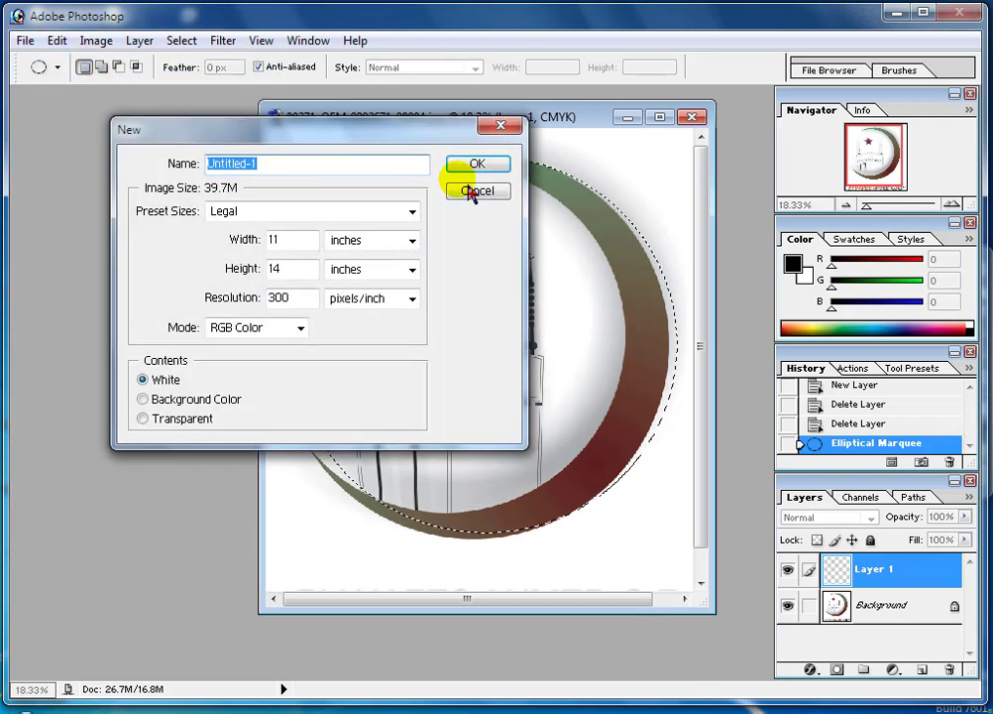
click(485, 167)
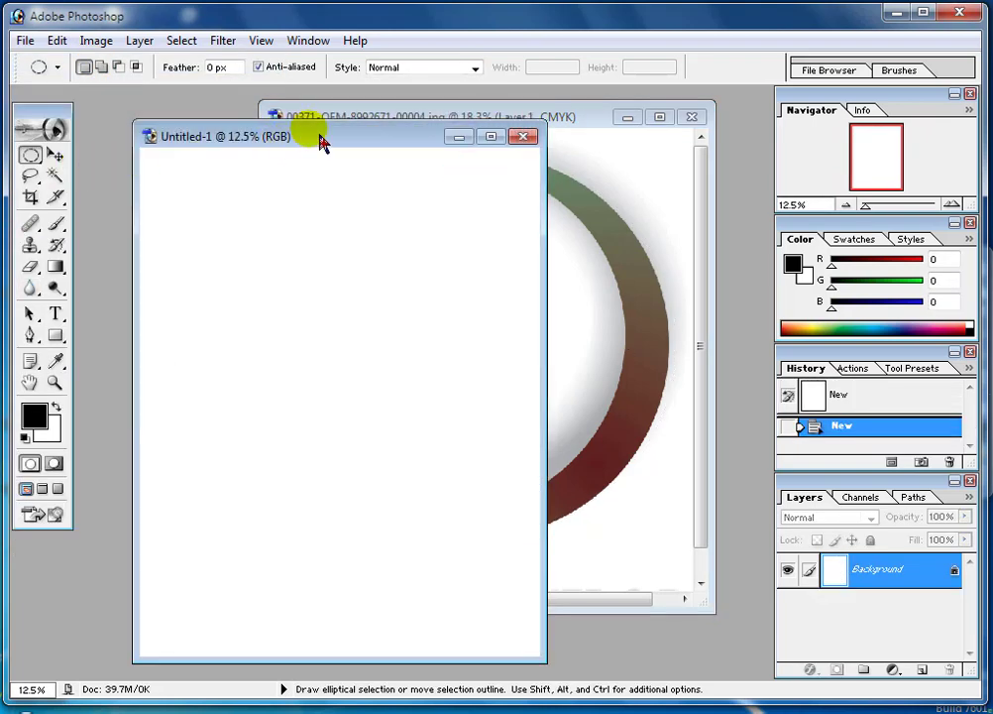
mouse_move(332, 137)
mouse_down()
mouse_move(195, 138)
mouse_move(248, 131)
mouse_up()
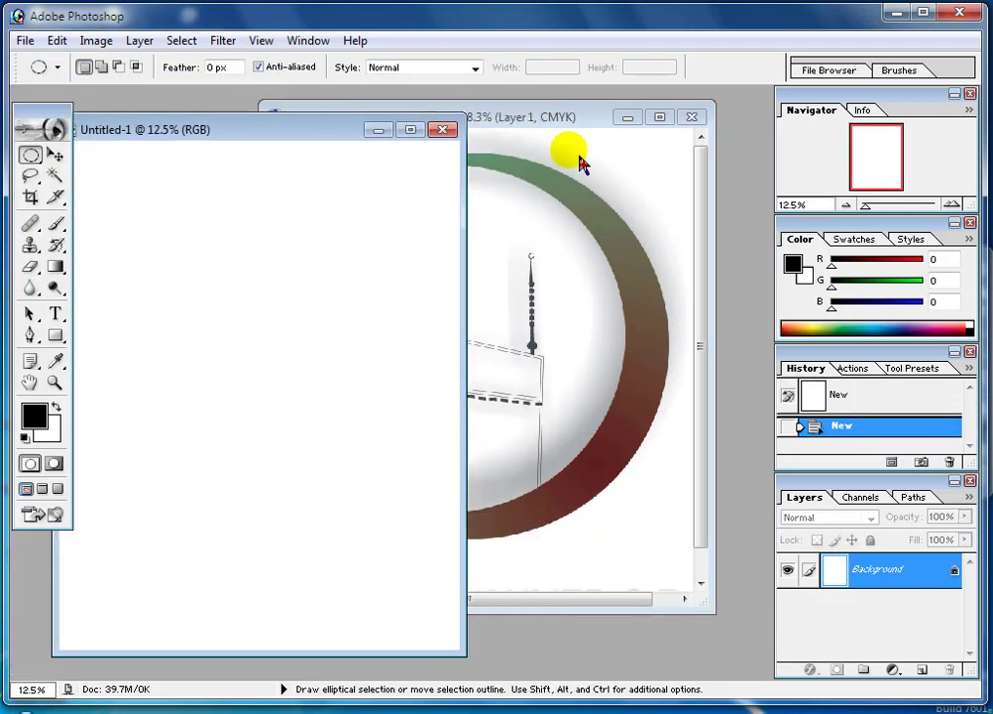
click(579, 121)
drag(514, 123, 738, 133)
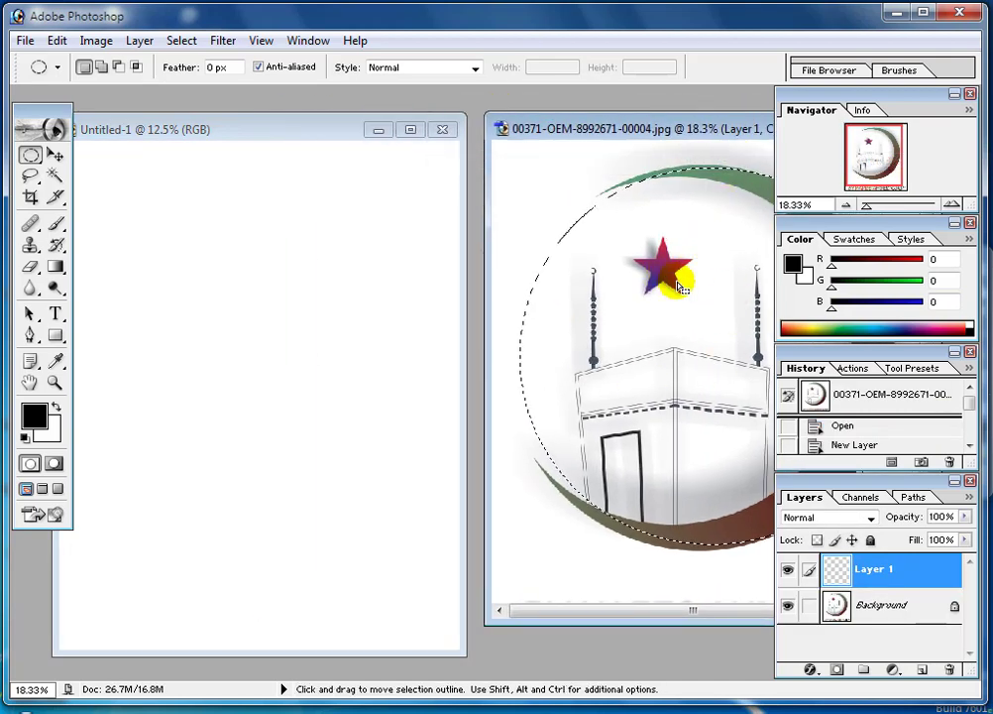
Step: Reposition the oval selection over the emblem and make the Background layer active
drag(678, 287, 681, 282)
click(55, 155)
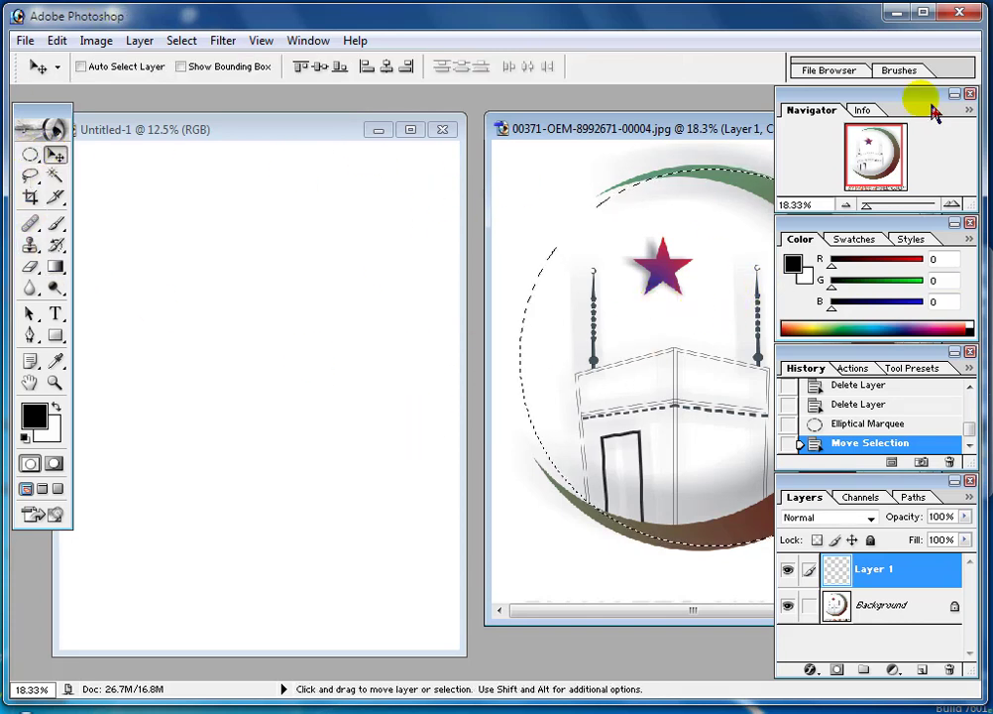
click(691, 328)
click(502, 289)
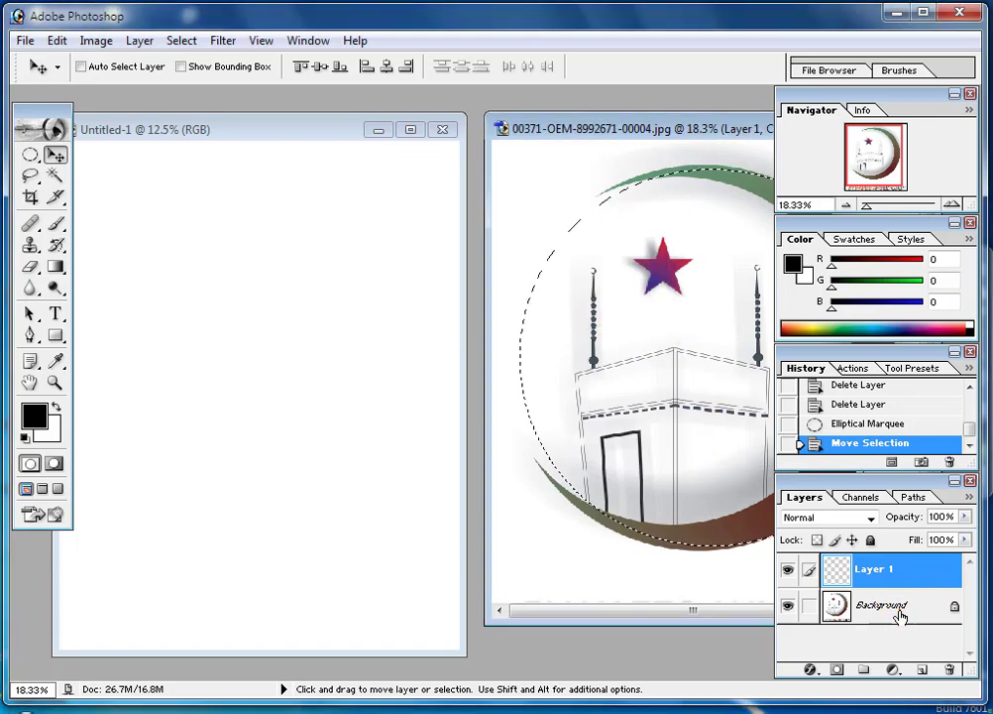
click(898, 610)
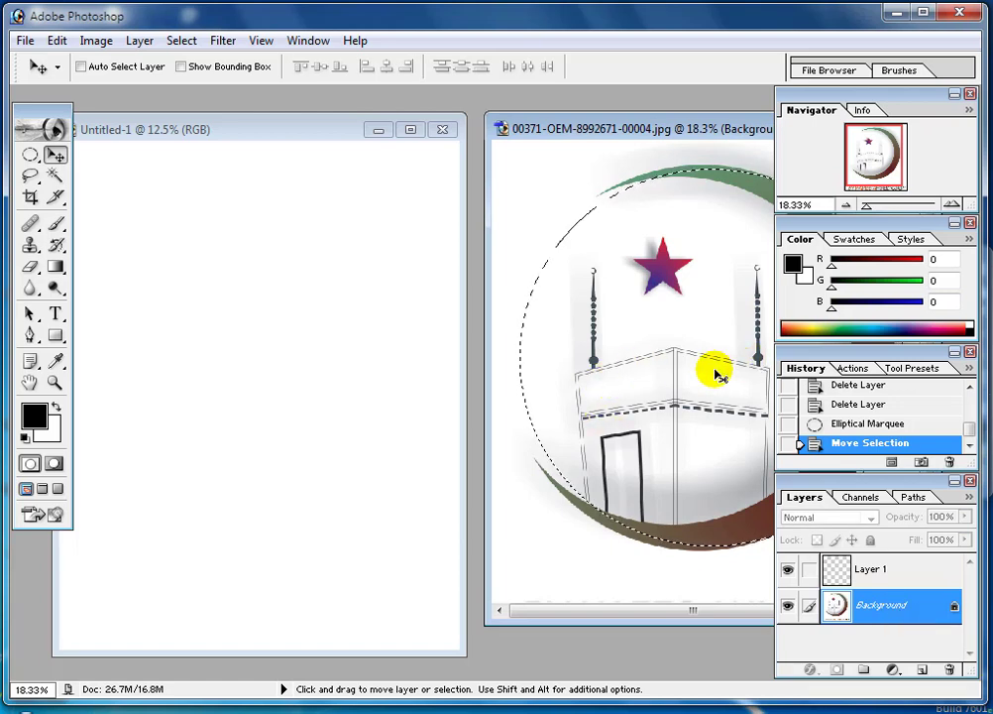
Step: Drag the oval crescent logo into the Untitled-1 canvas with the Move tool
drag(715, 370, 258, 332)
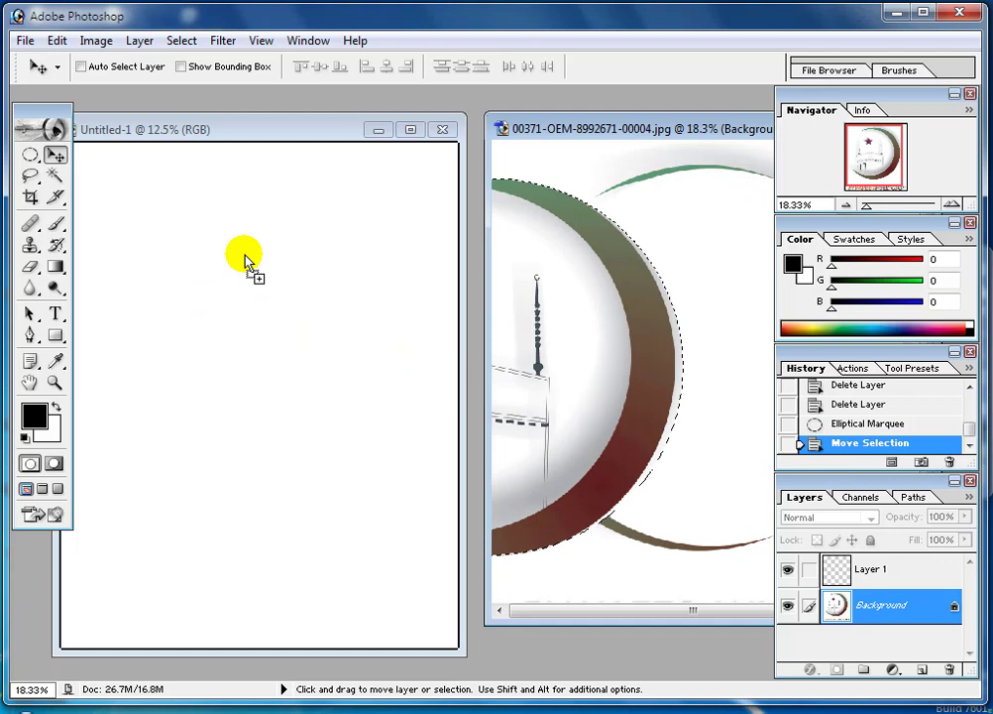
drag(245, 260, 255, 342)
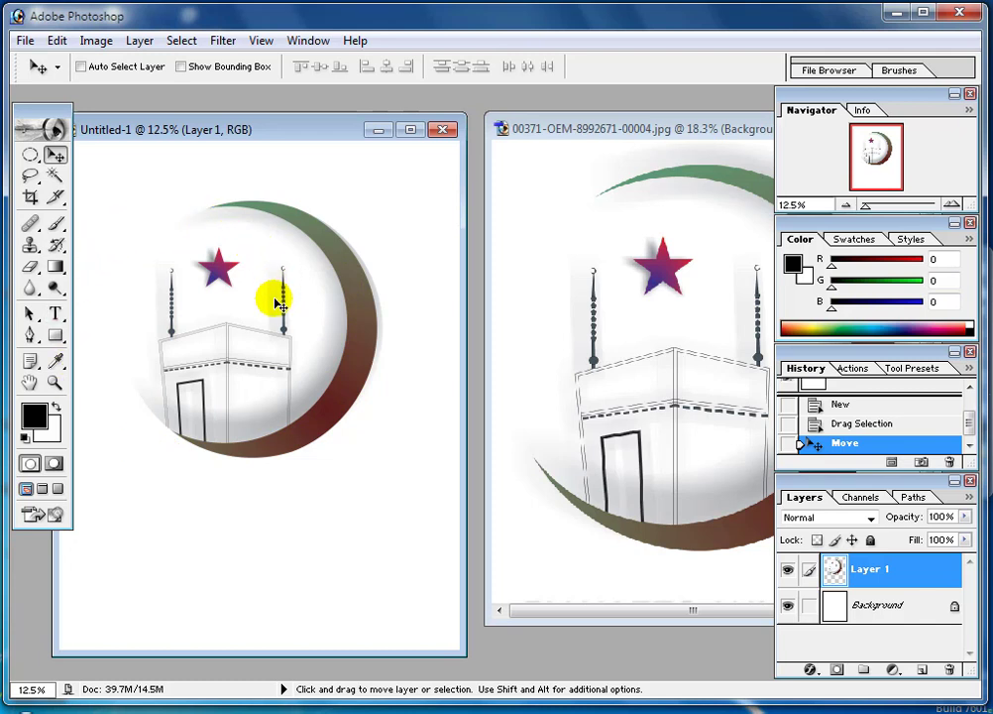
click(30, 156)
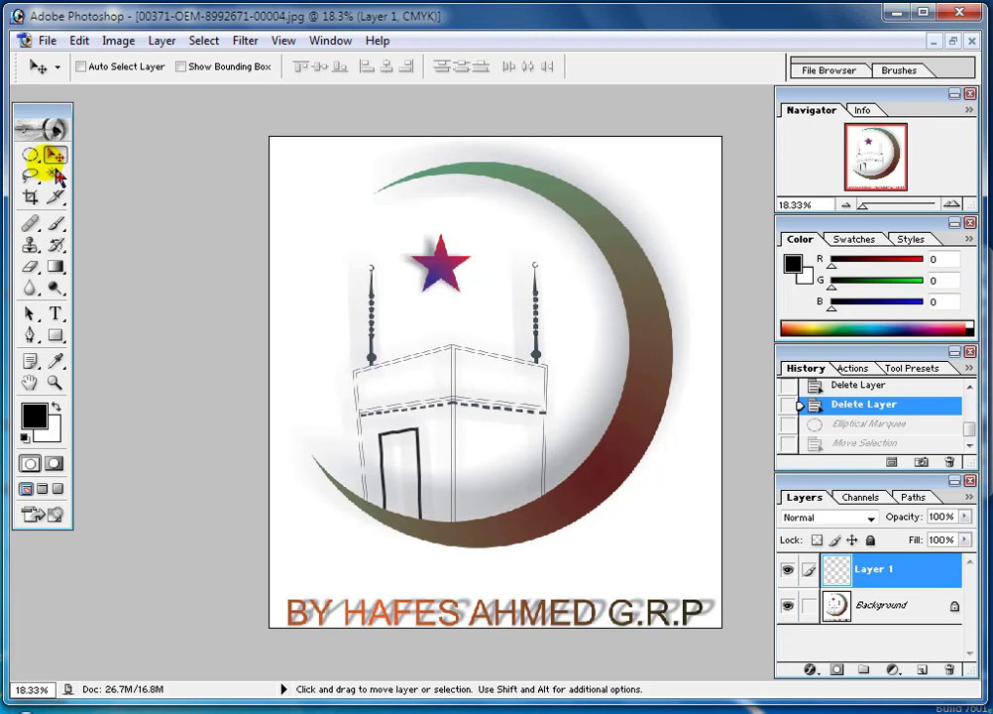
Step: Delete two single-pixel rows near the image top using the Single Row Marquee
click(30, 155)
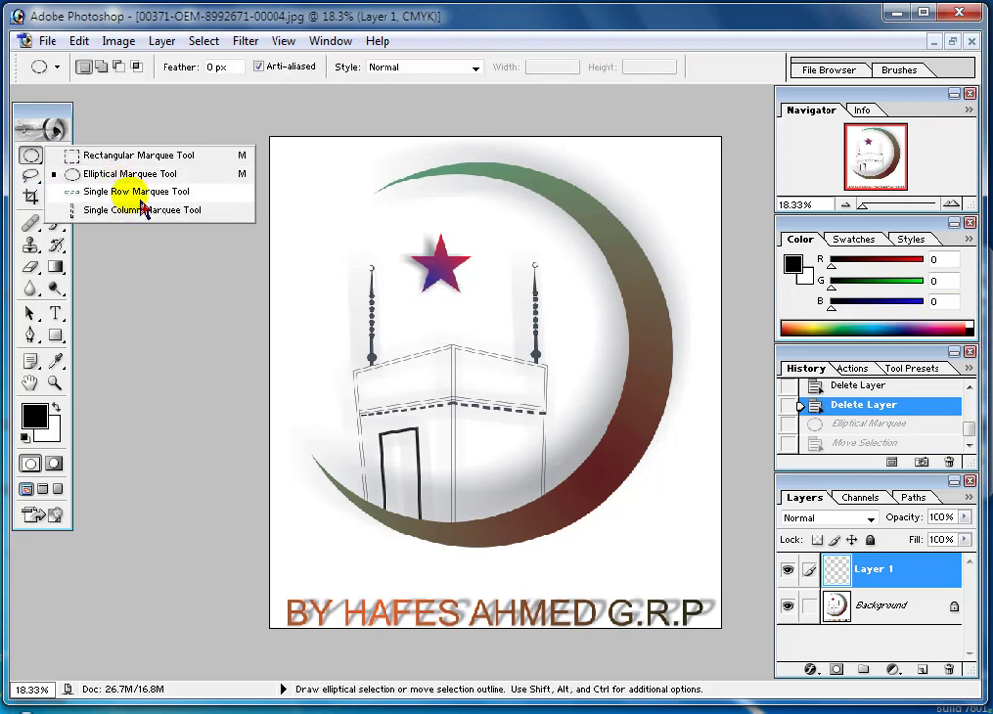
click(141, 194)
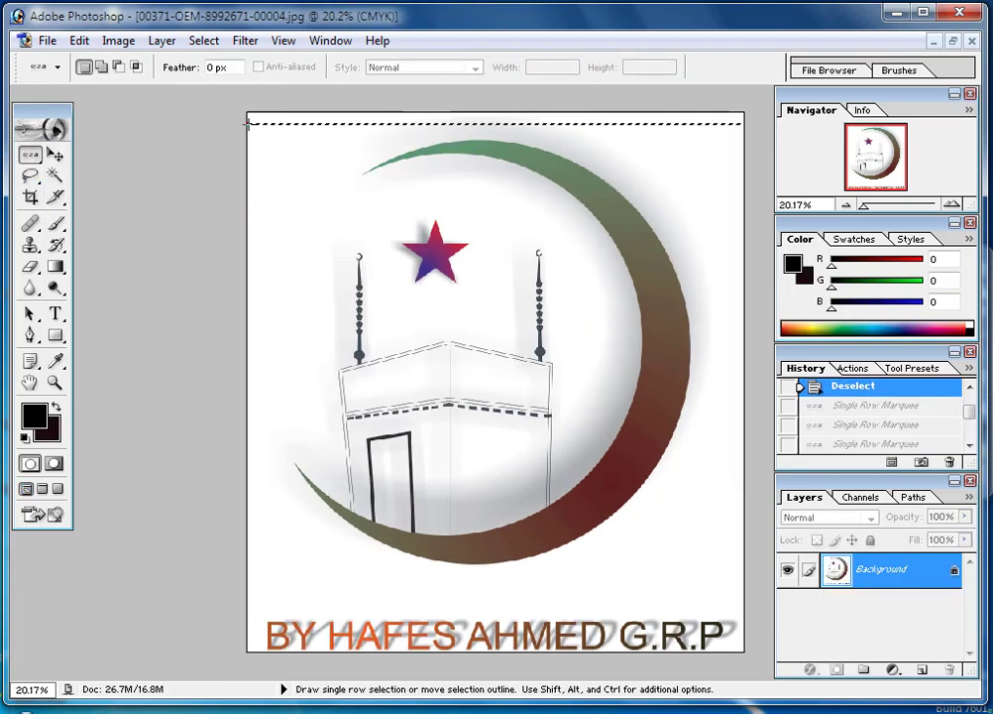
click(248, 124)
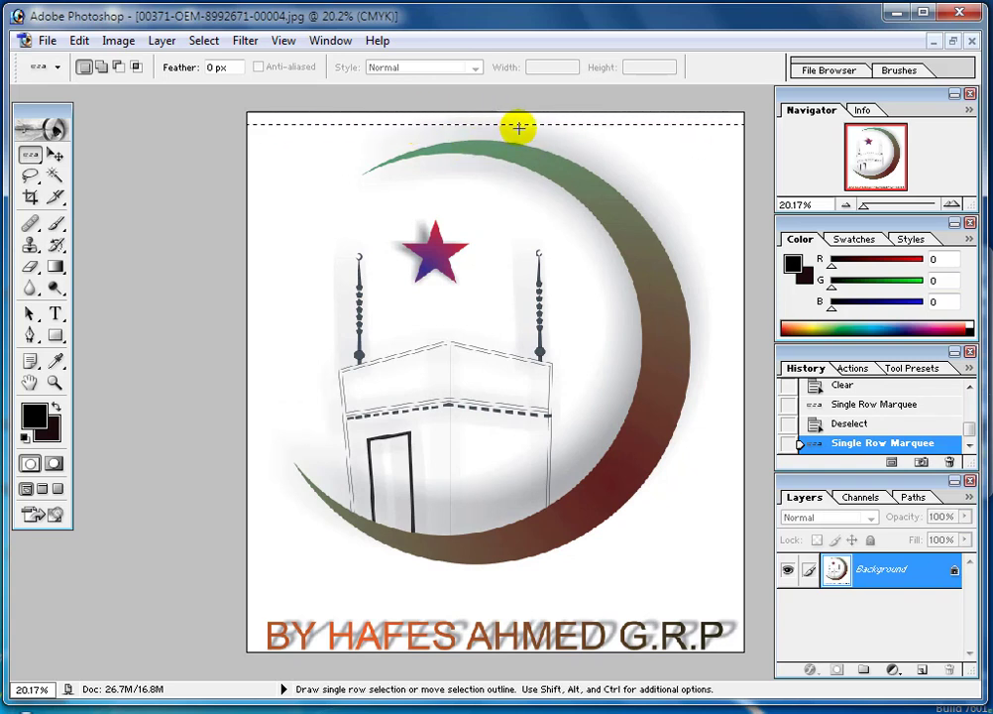
key(Delete)
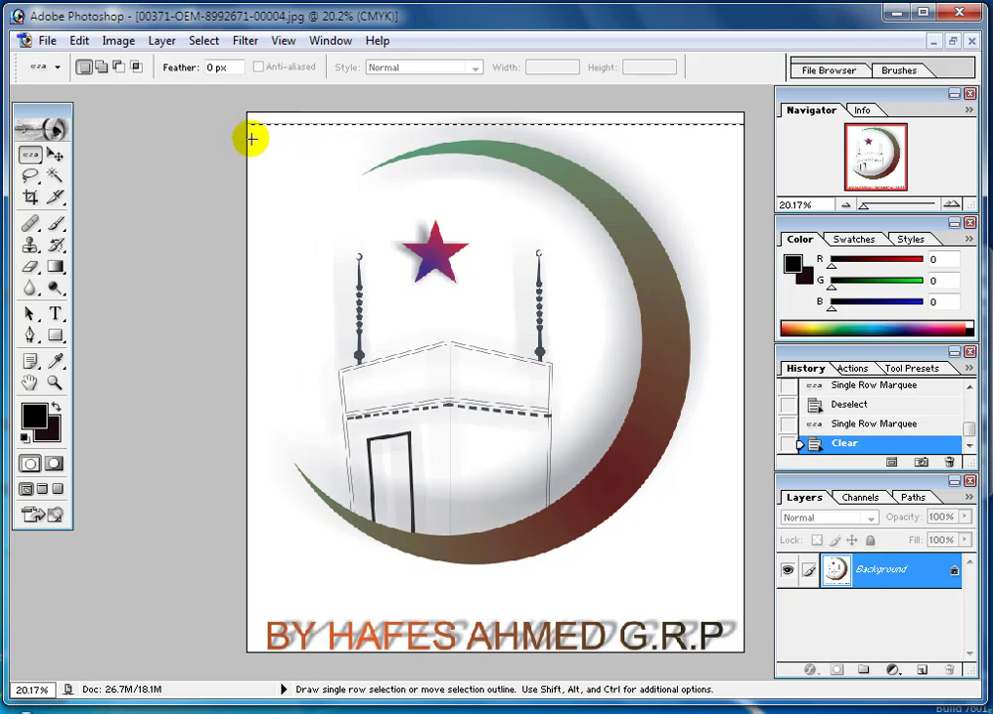
click(251, 139)
key(Delete)
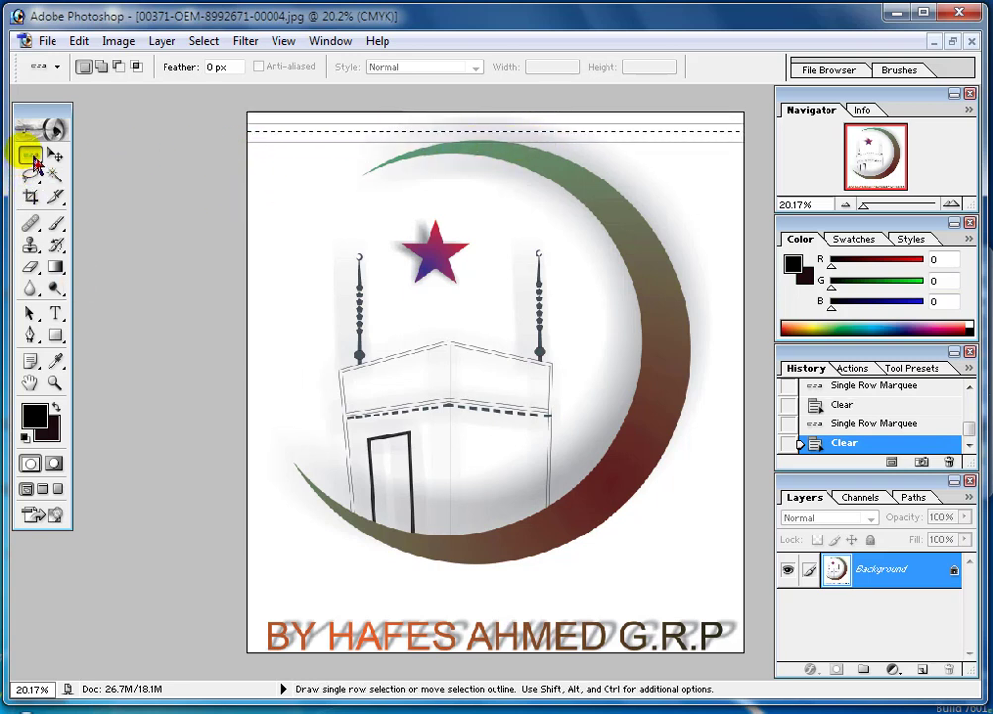
Step: Set the background colour to bright red F01212 in the Color Picker
click(46, 422)
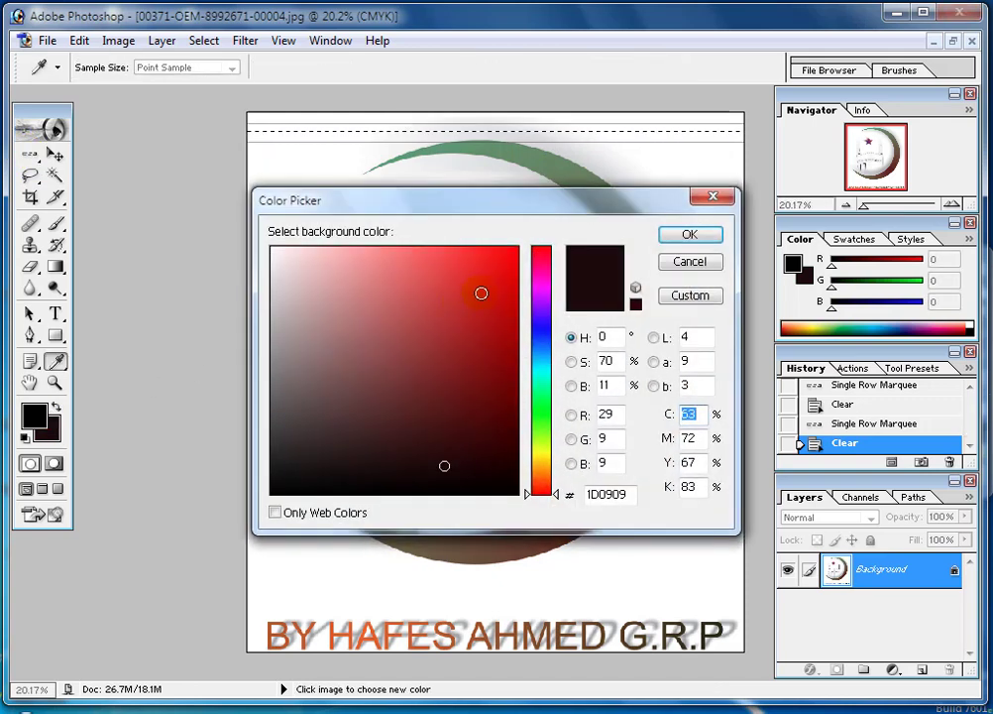
click(499, 260)
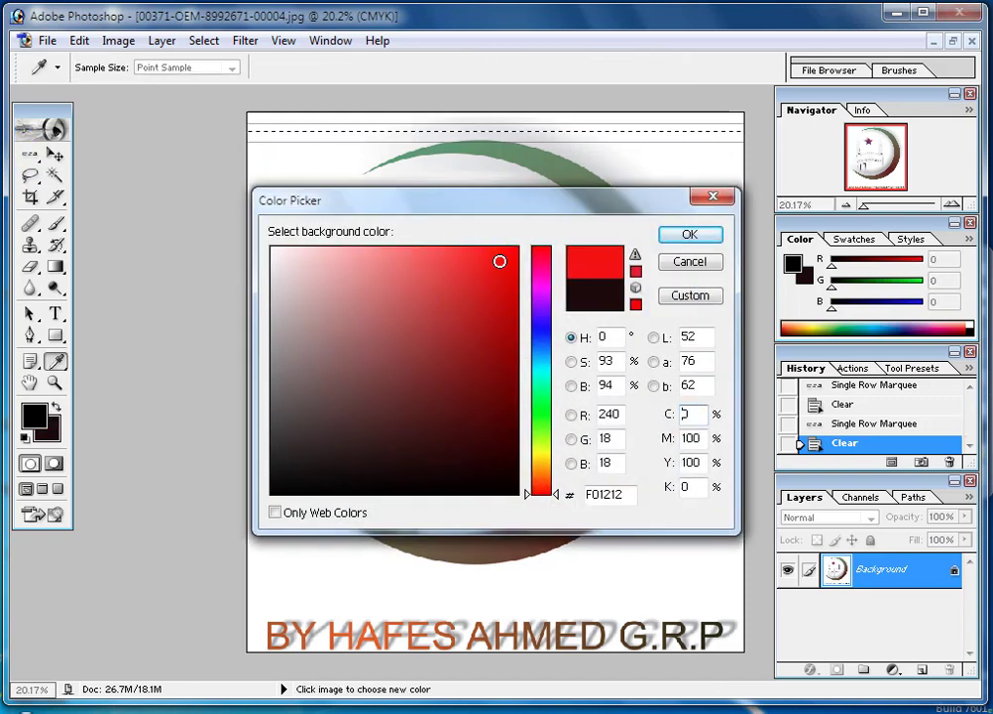
click(690, 233)
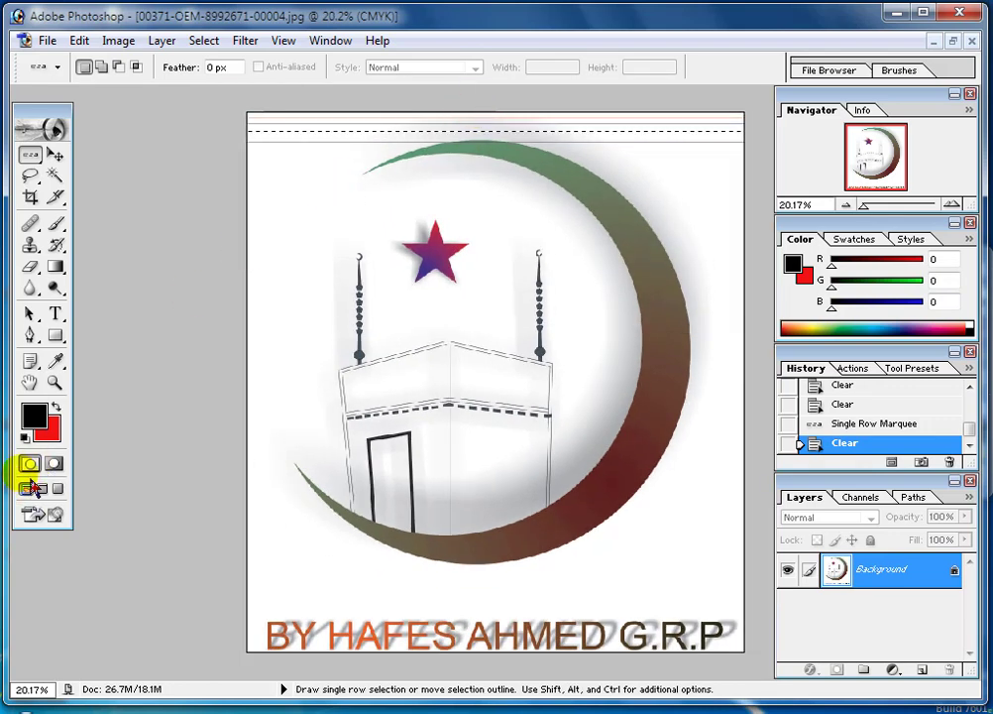
click(57, 433)
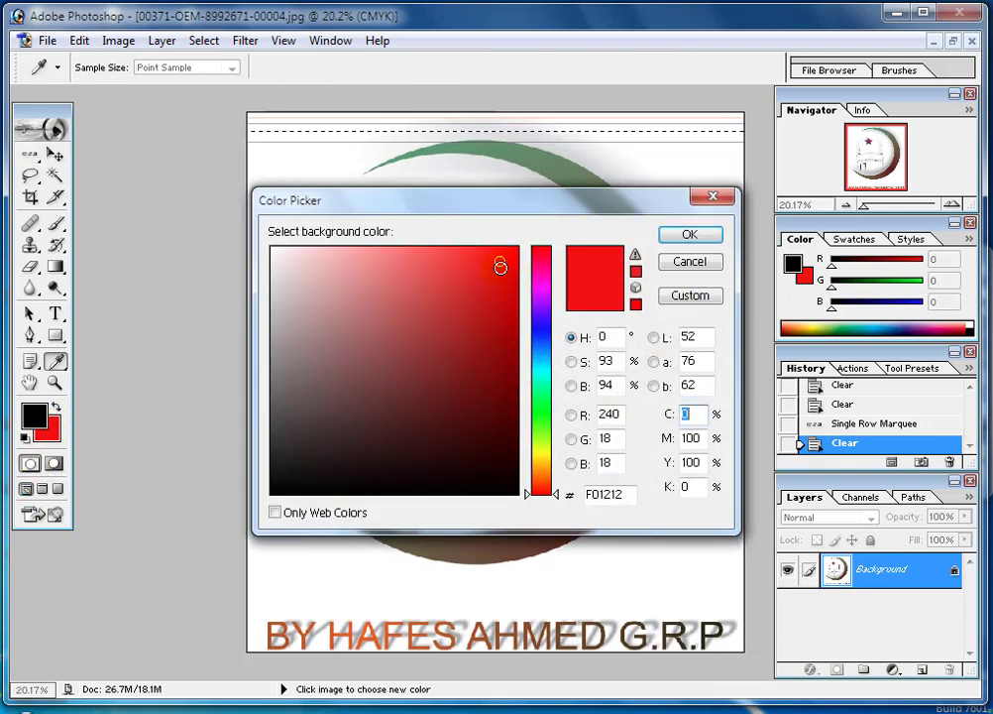
click(674, 233)
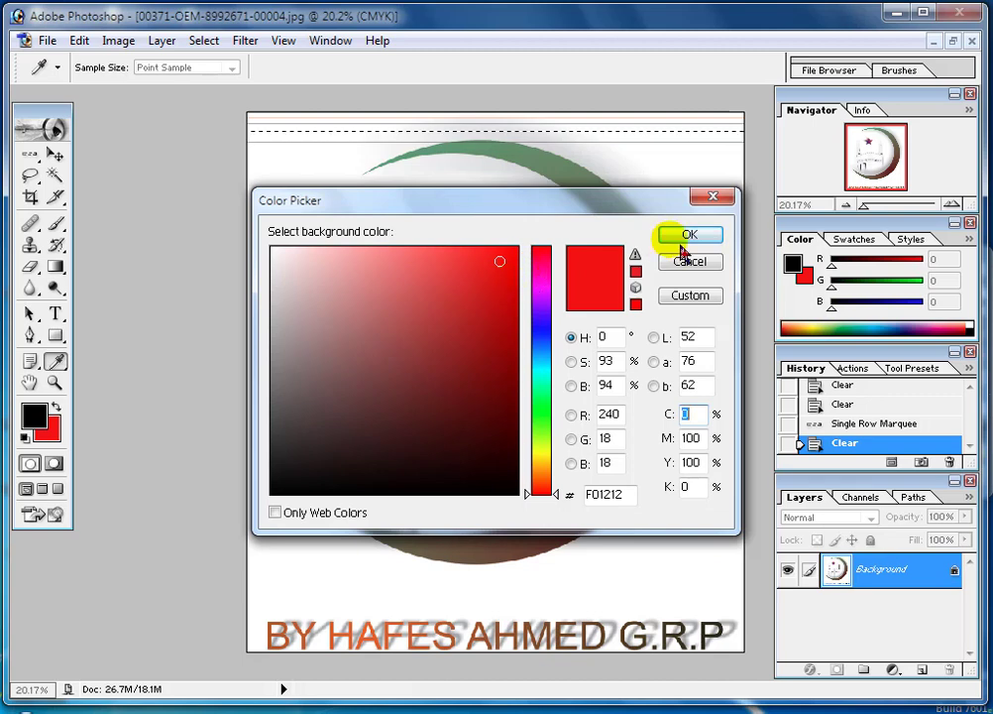
click(30, 155)
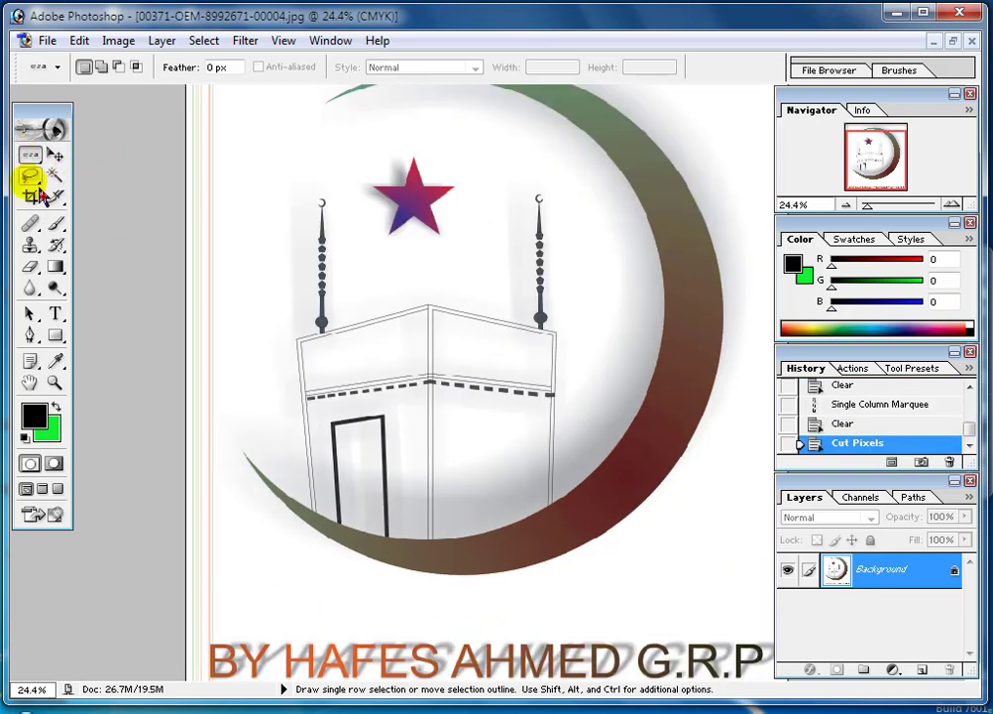
click(30, 175)
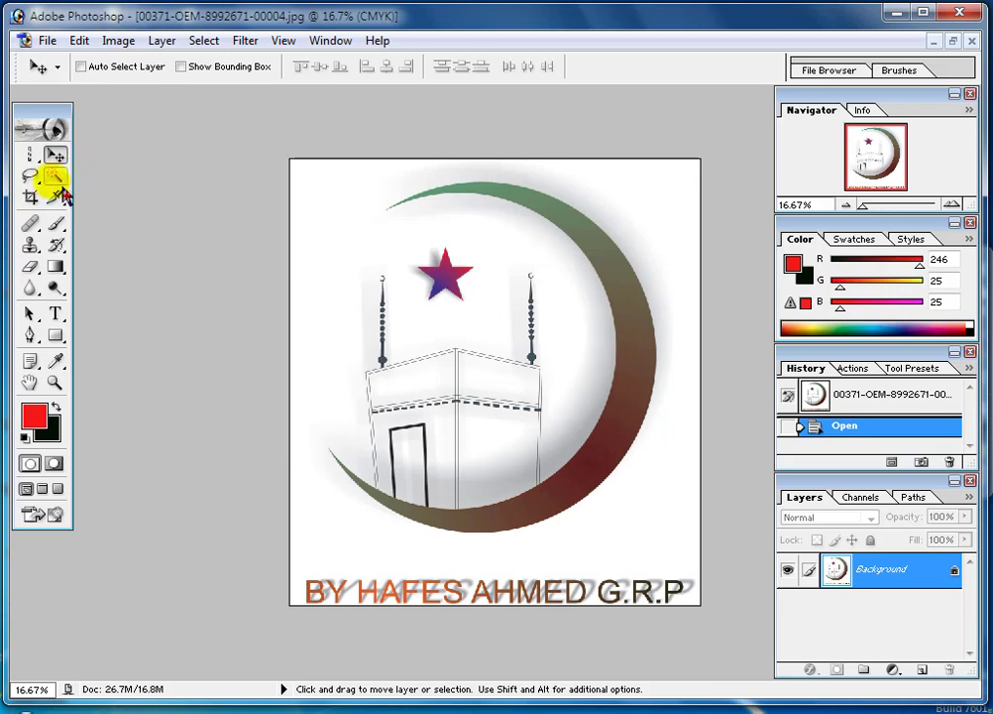
Step: Lasso around the purple shampoo bottle, then trial-cut it and undo the cut
click(31, 176)
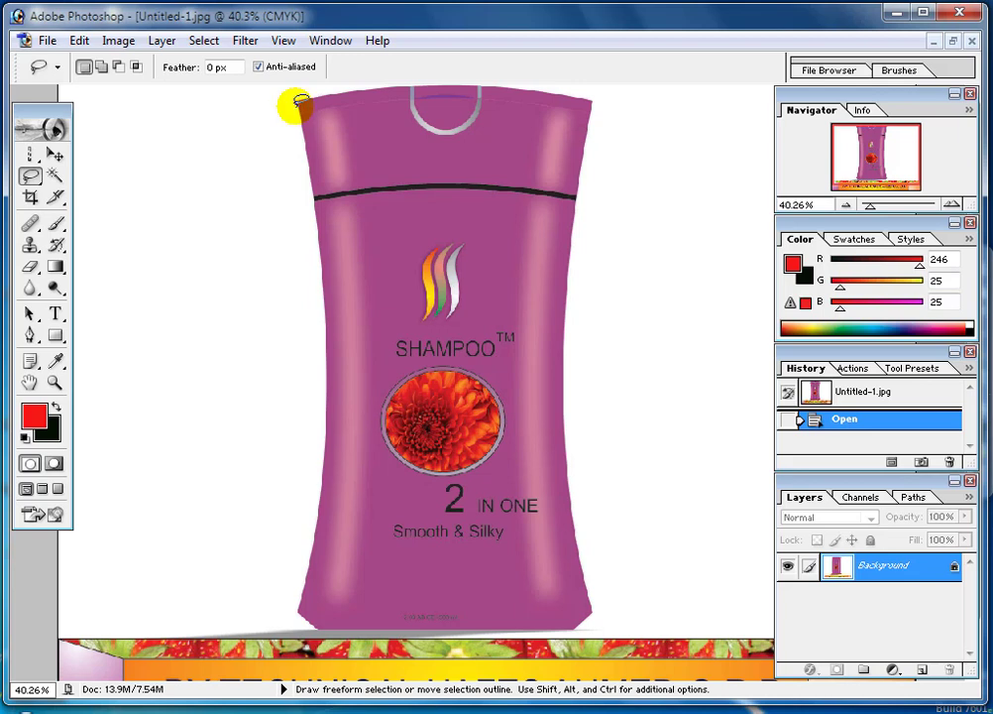
mouse_move(302, 102)
mouse_down()
mouse_move(326, 278)
mouse_move(328, 541)
mouse_move(558, 553)
mouse_move(303, 95)
mouse_up()
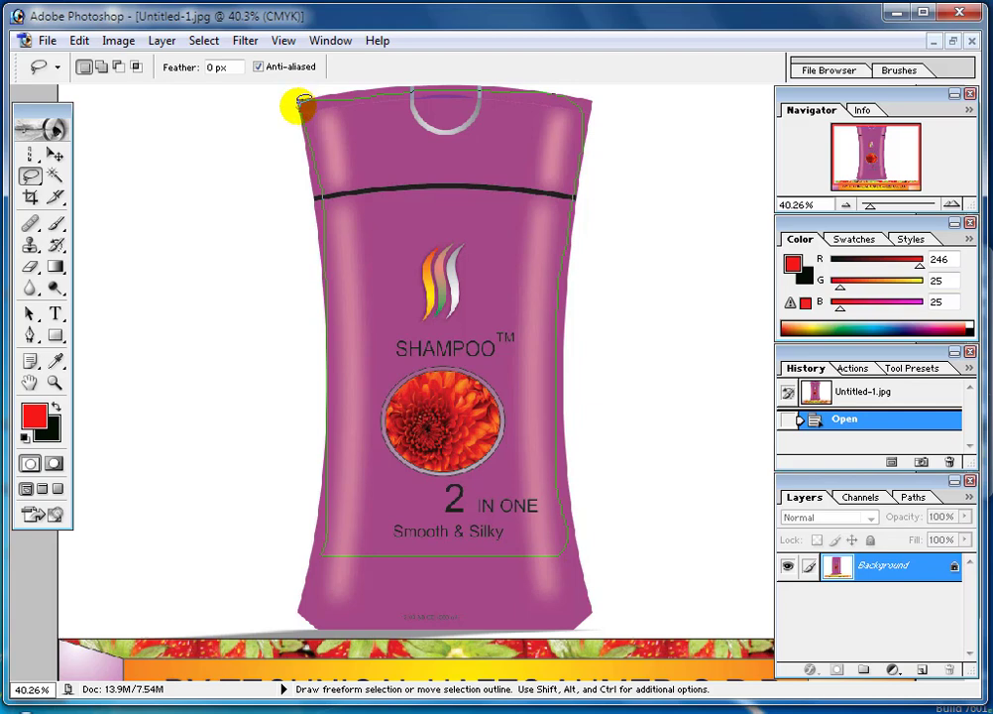
drag(301, 104, 298, 99)
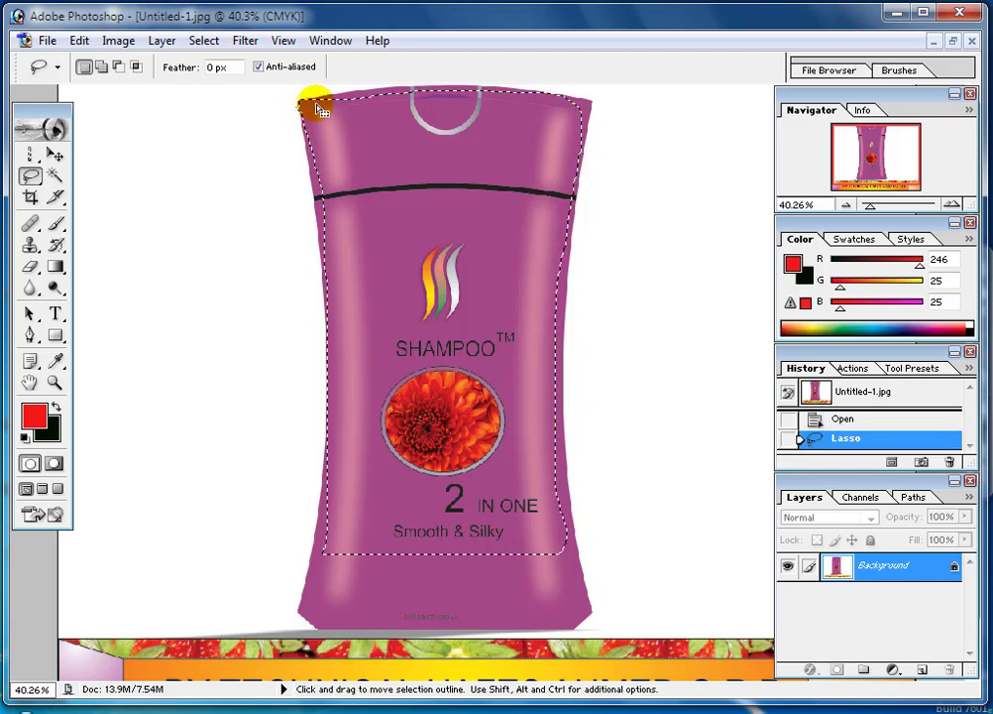
click(78, 40)
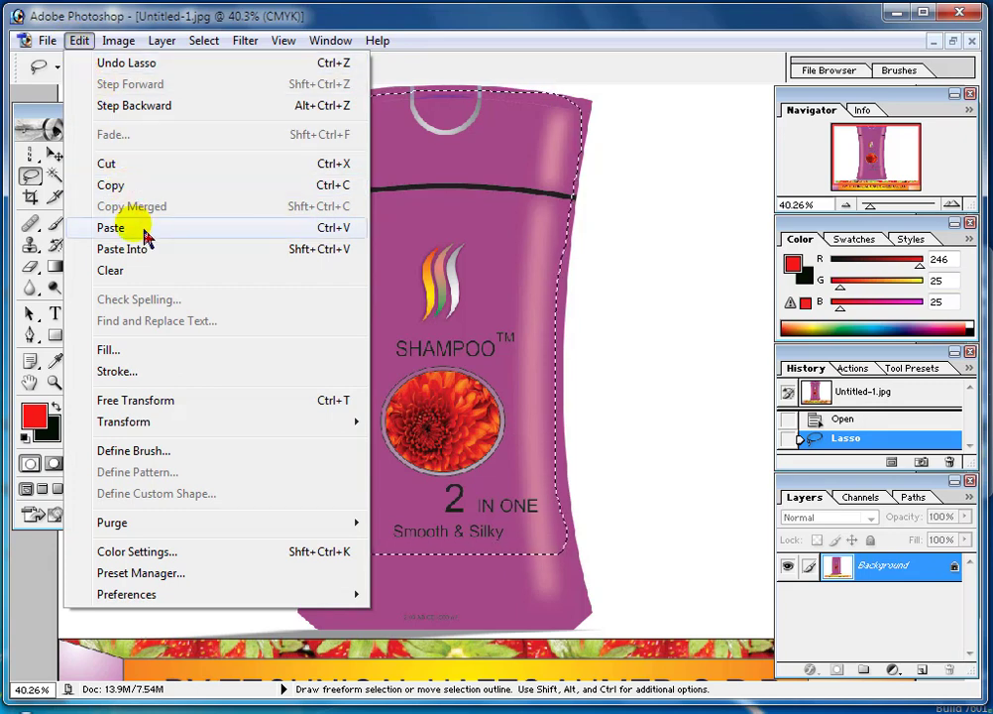
click(144, 164)
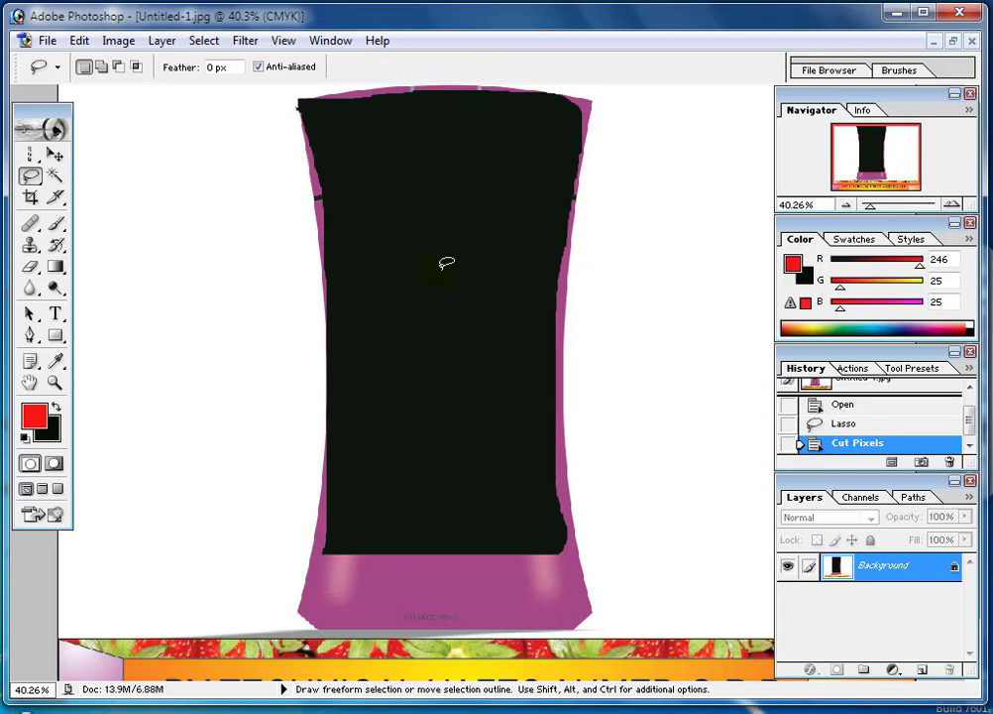
key(ctrl+z)
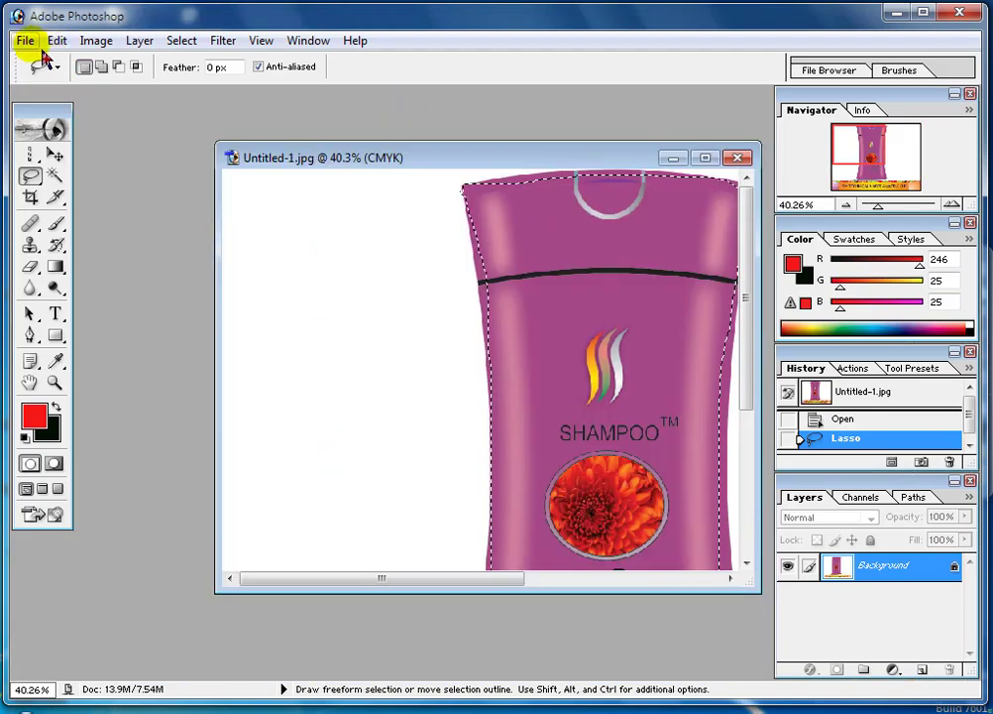
Step: Create a new blank white document with the Legal preset size
click(32, 44)
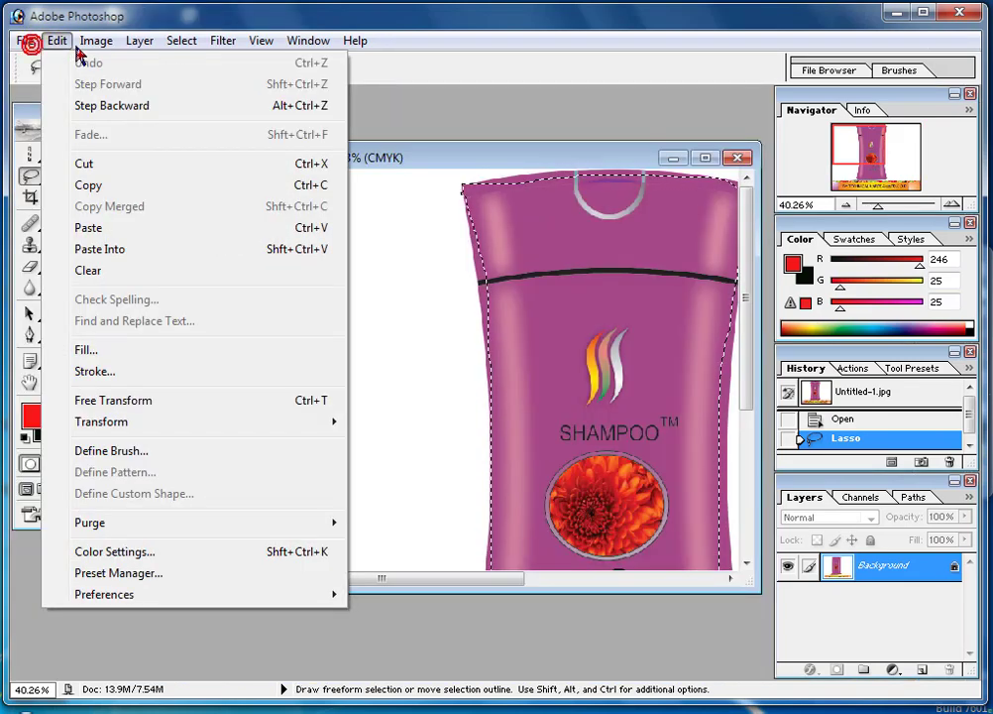
click(31, 63)
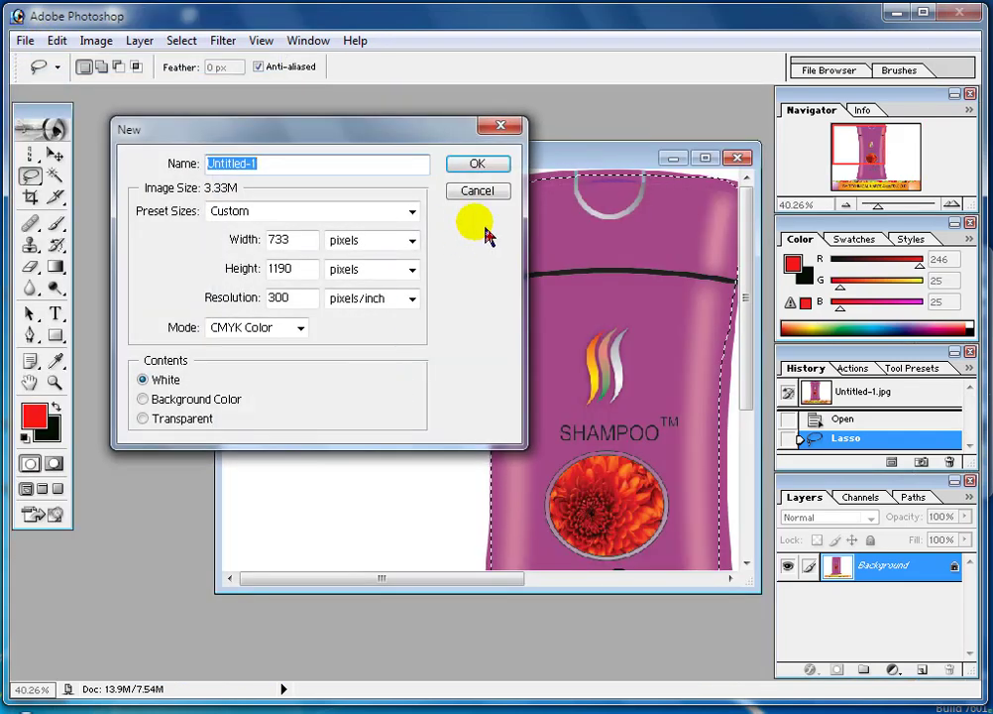
click(308, 212)
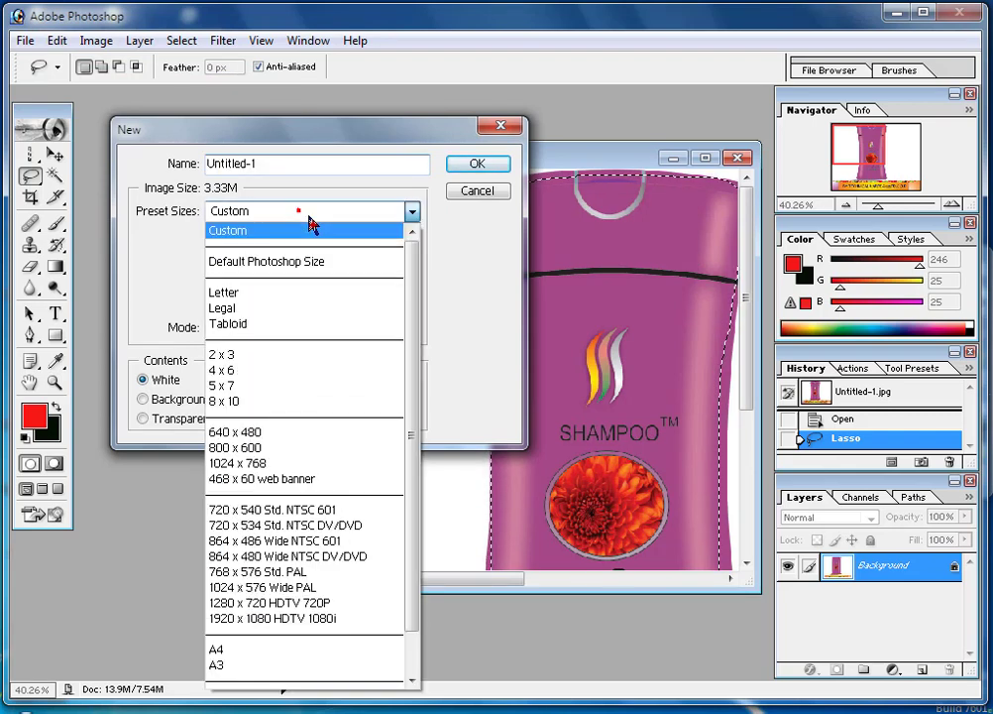
click(304, 308)
click(486, 166)
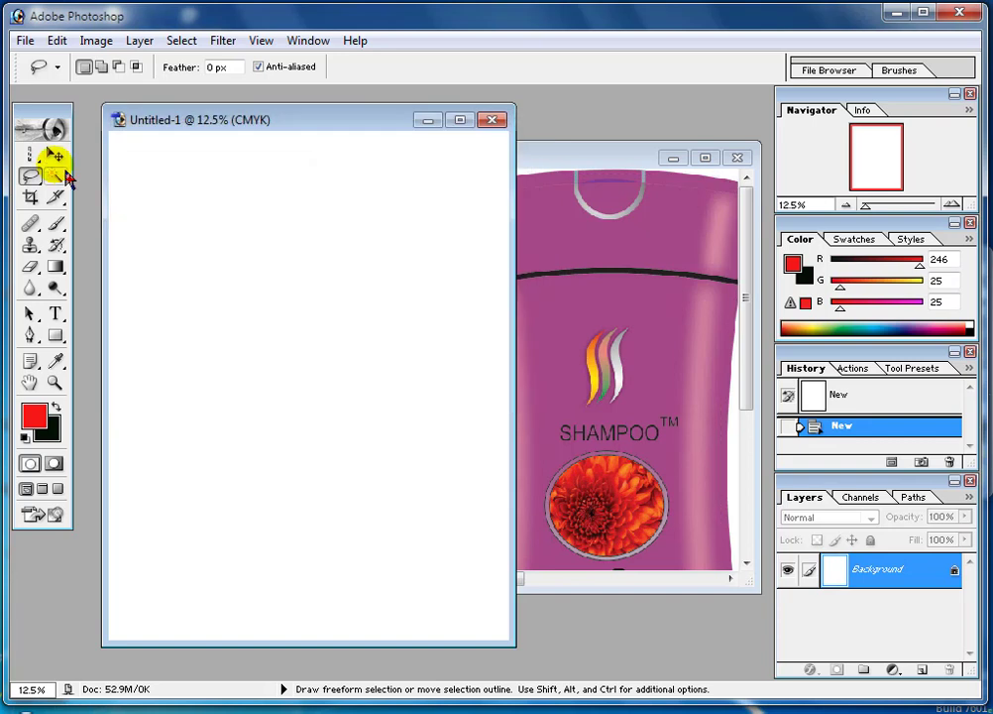
click(59, 176)
click(57, 41)
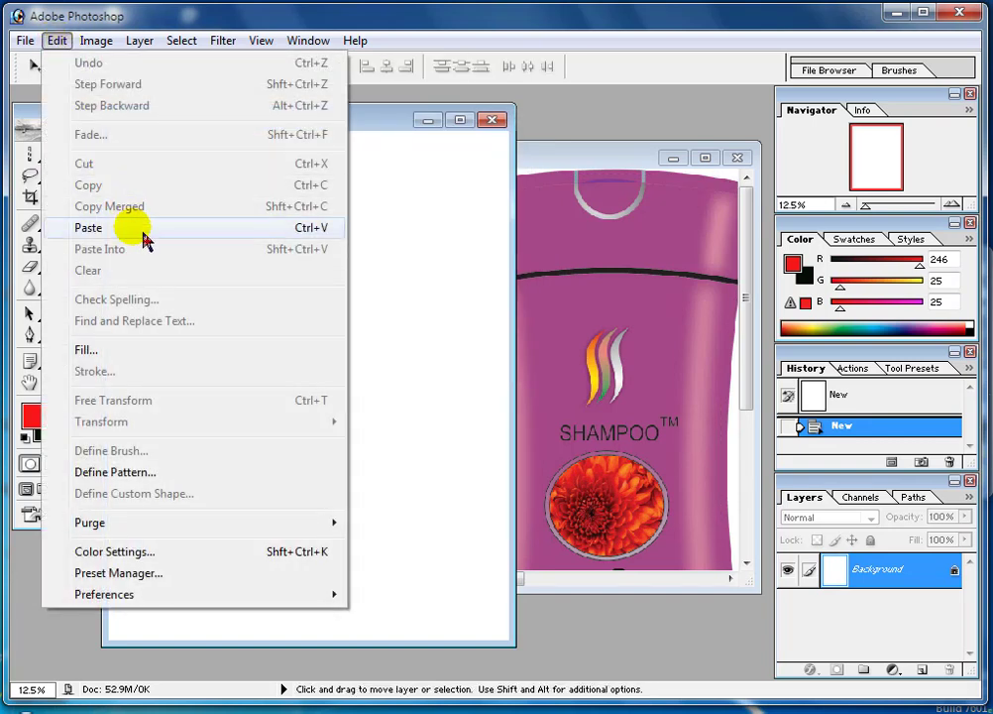
Step: Paste the bottle onto the new canvas and move it up and left
click(144, 239)
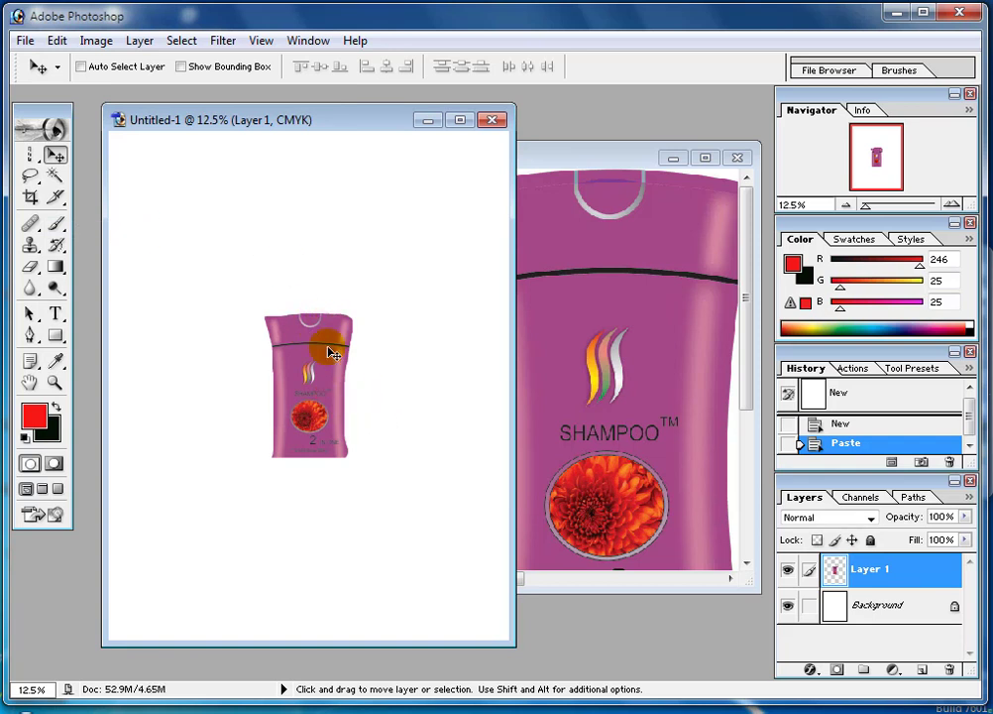
key(ctrl+0)
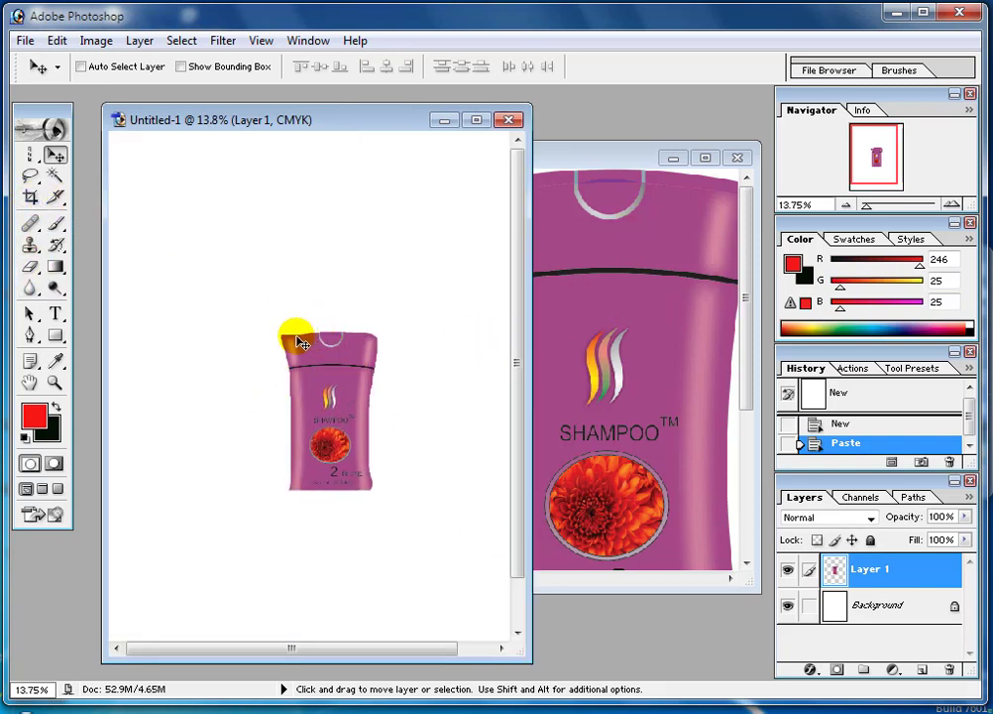
mouse_move(274, 340)
mouse_down()
mouse_move(243, 228)
mouse_move(256, 247)
mouse_move(300, 231)
mouse_up()
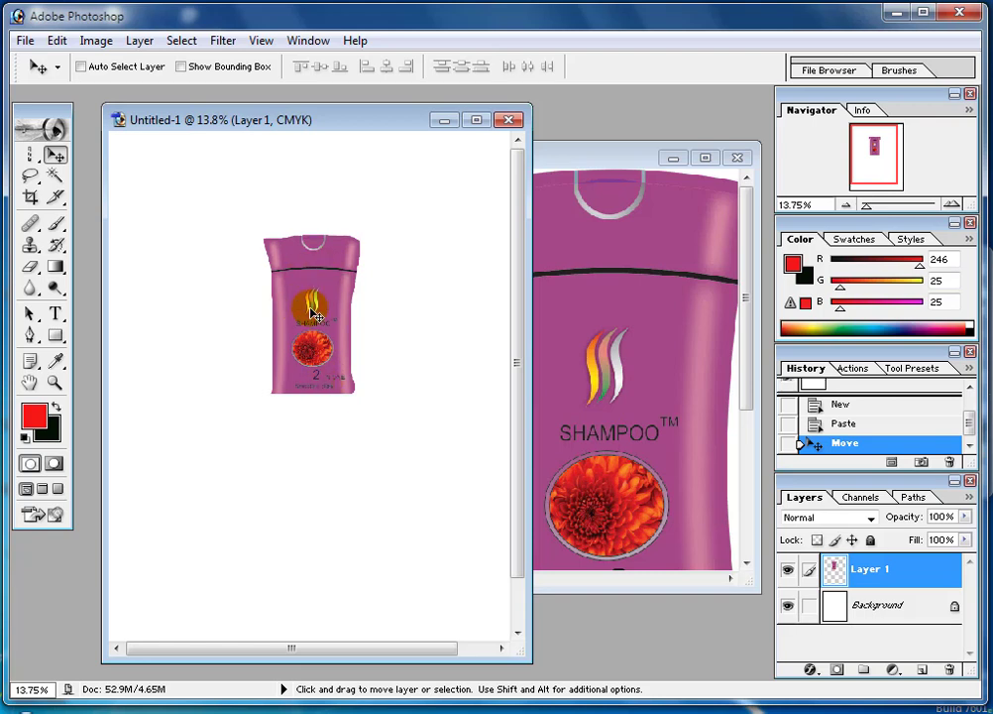
Step: Enlarge the bottle to about 188% by 157%, then close the canvas without saving
click(56, 40)
mouse_move(102, 421)
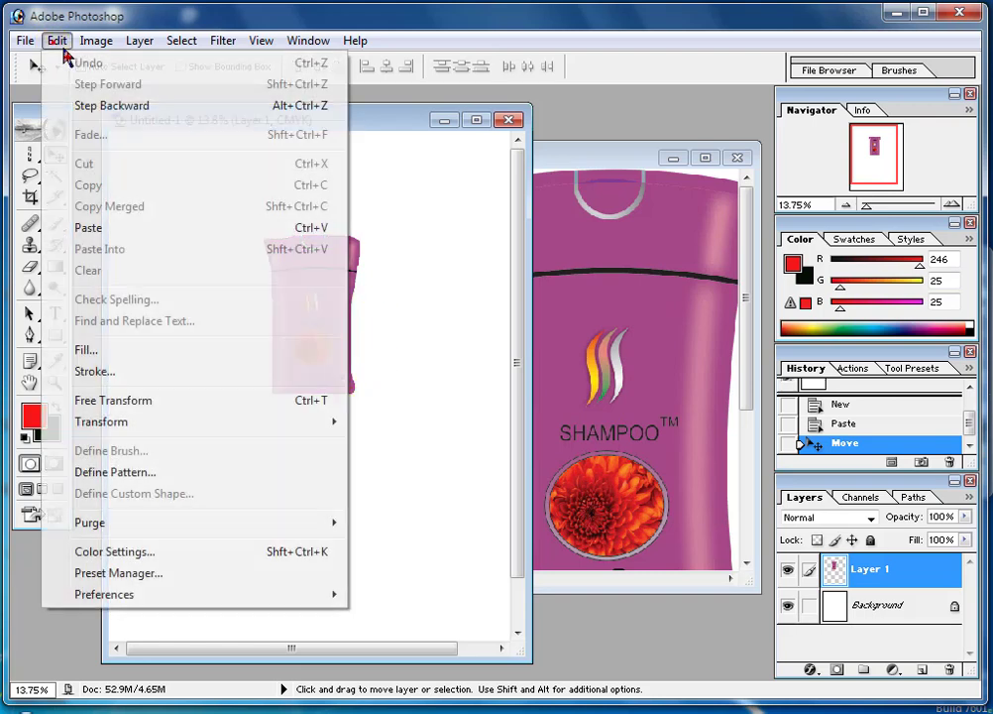
click(185, 402)
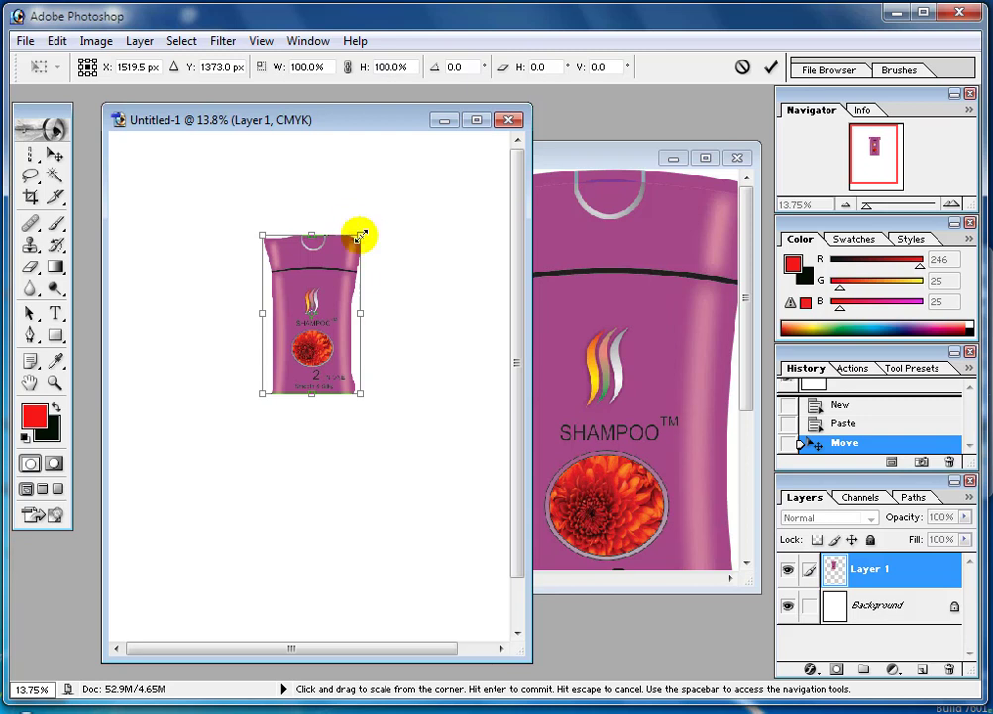
drag(360, 233, 446, 146)
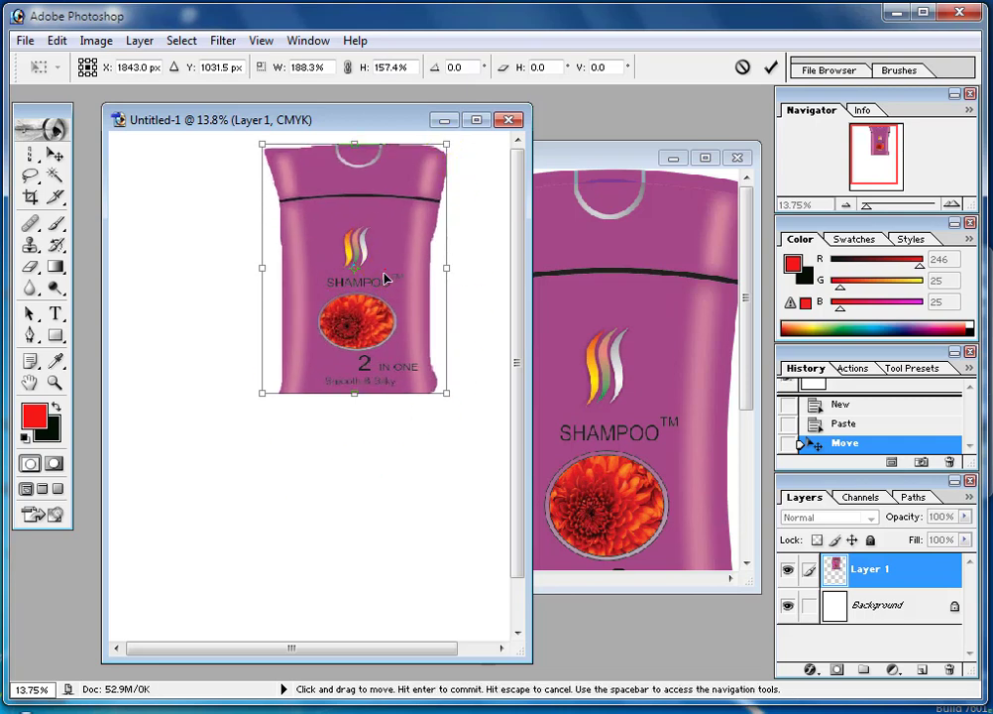
mouse_move(388, 274)
mouse_down()
mouse_move(377, 299)
mouse_move(350, 313)
mouse_up()
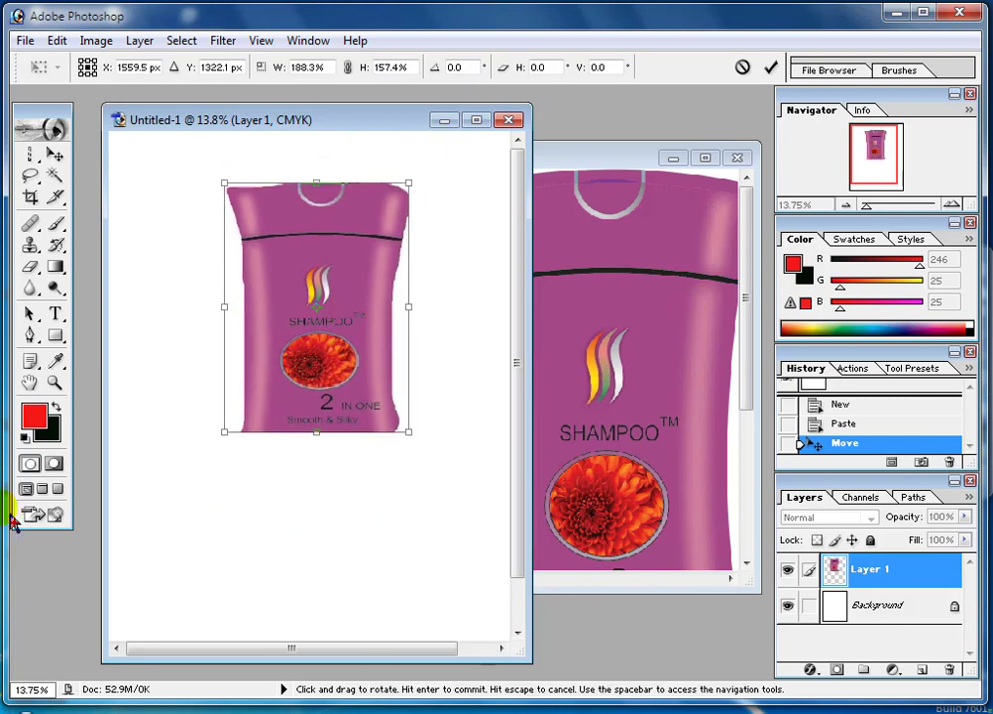
click(771, 68)
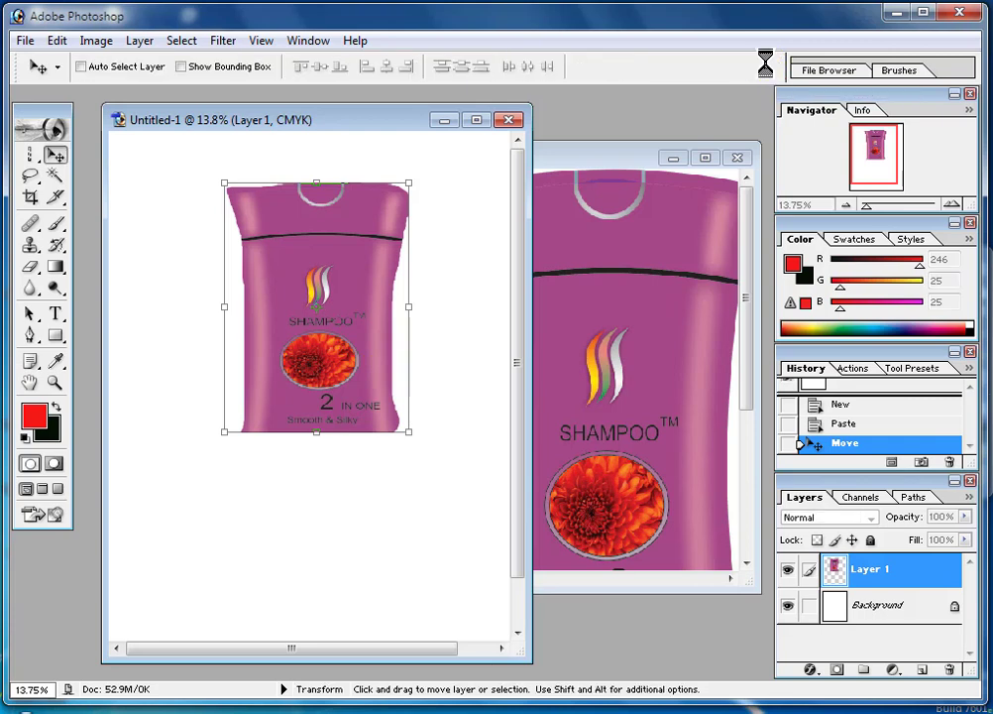
drag(339, 301, 303, 285)
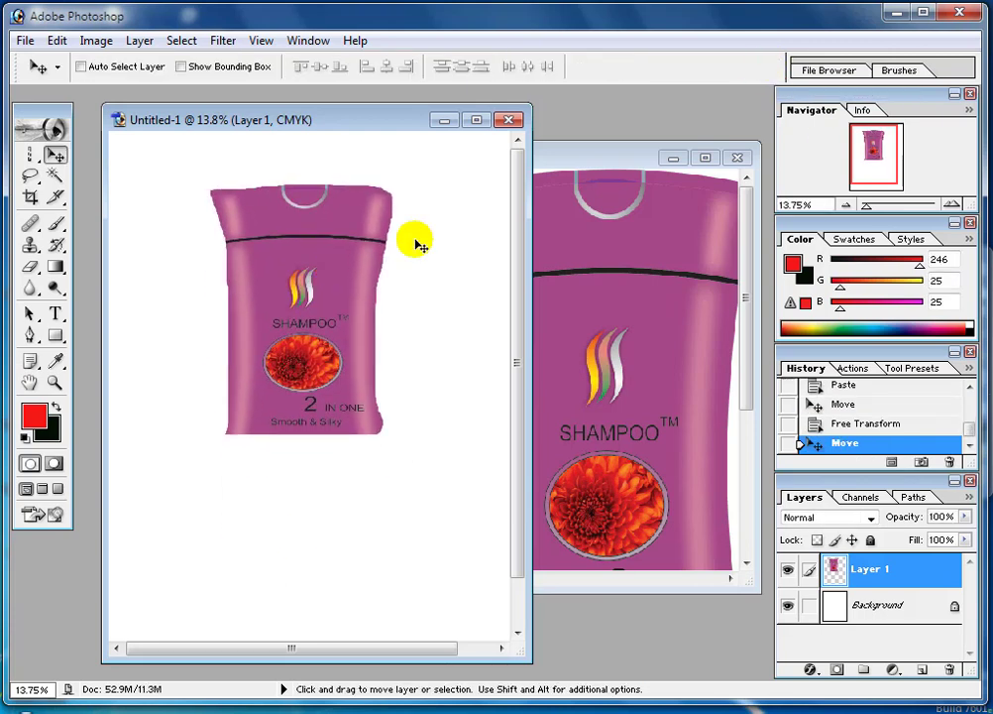
key(ctrl+w)
click(504, 288)
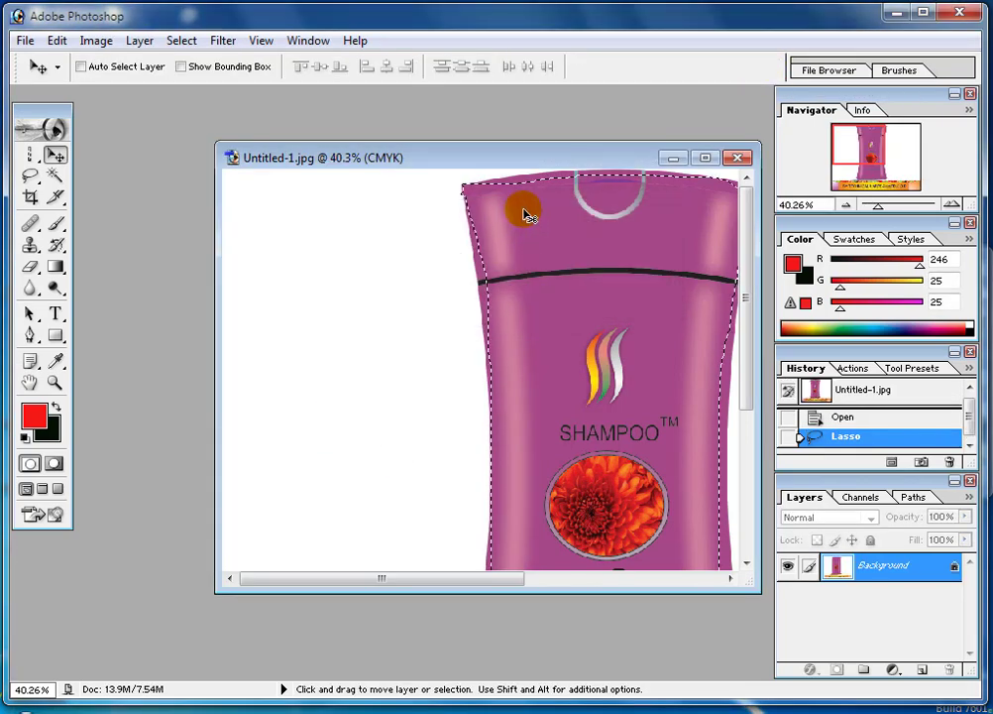
Step: Maximize the shampoo image and outline the bottle's upper part with the Polygonal Lasso
drag(638, 166, 523, 148)
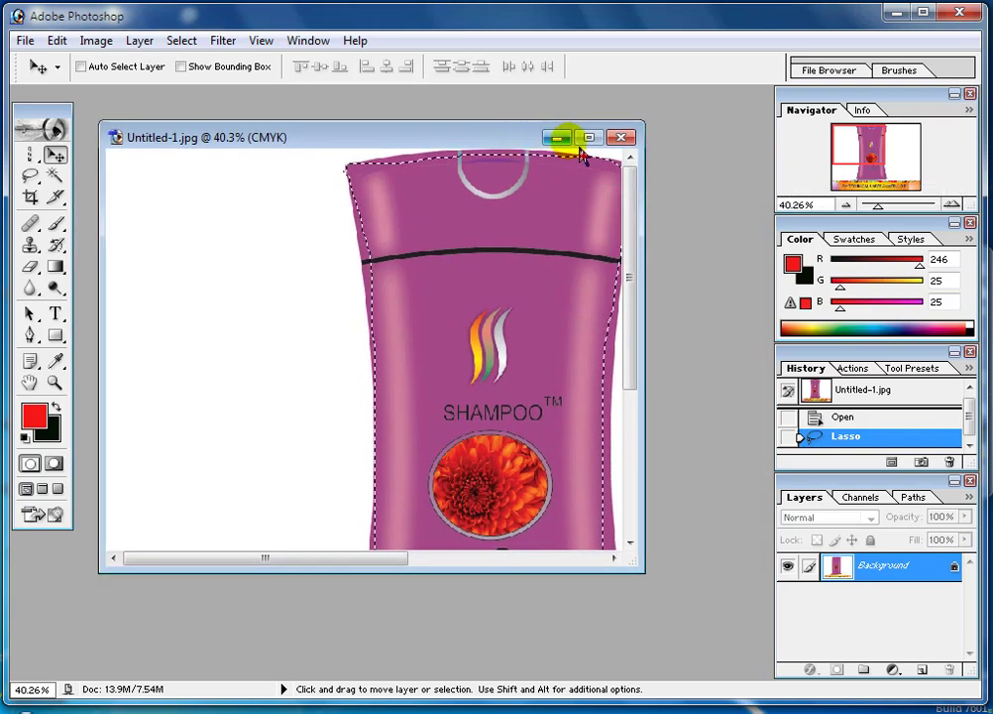
click(587, 137)
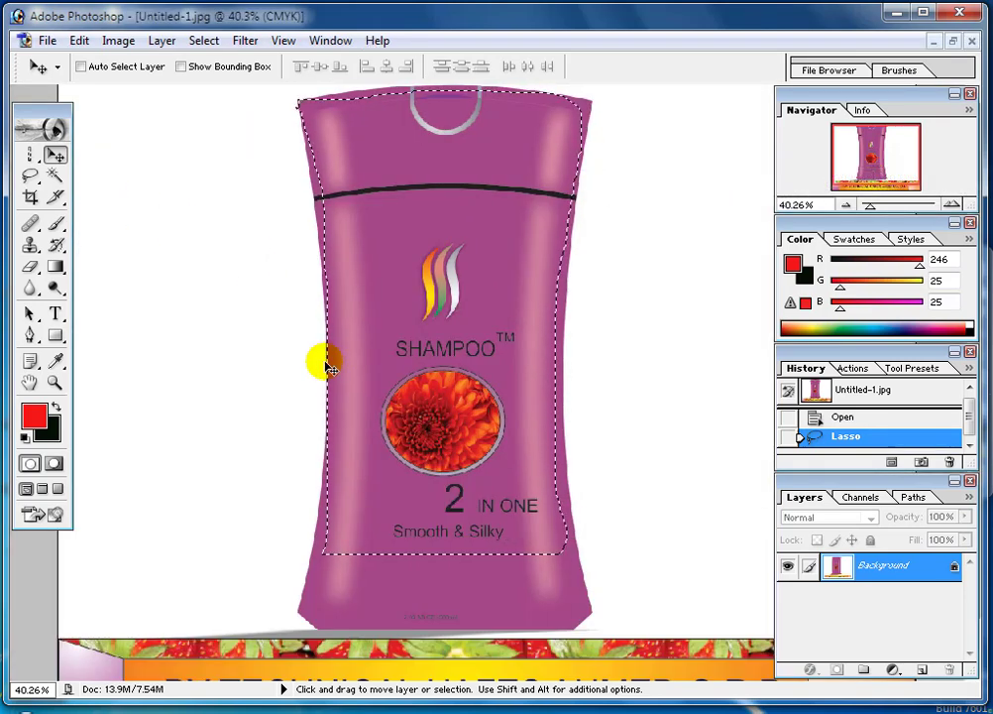
key(ctrl+z)
click(29, 175)
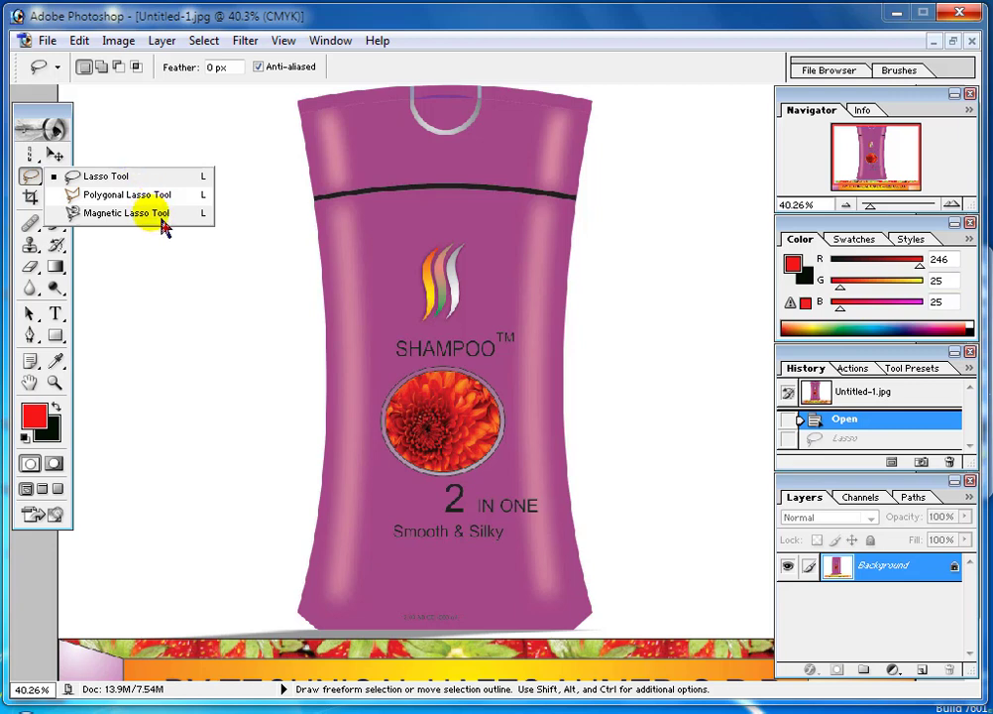
click(127, 194)
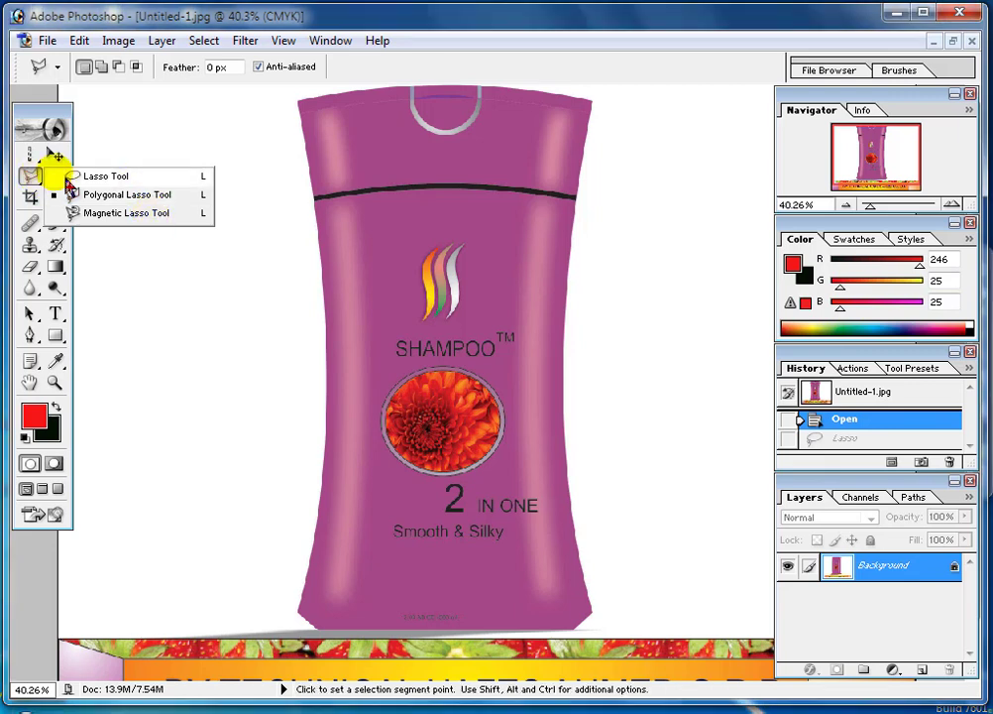
click(128, 195)
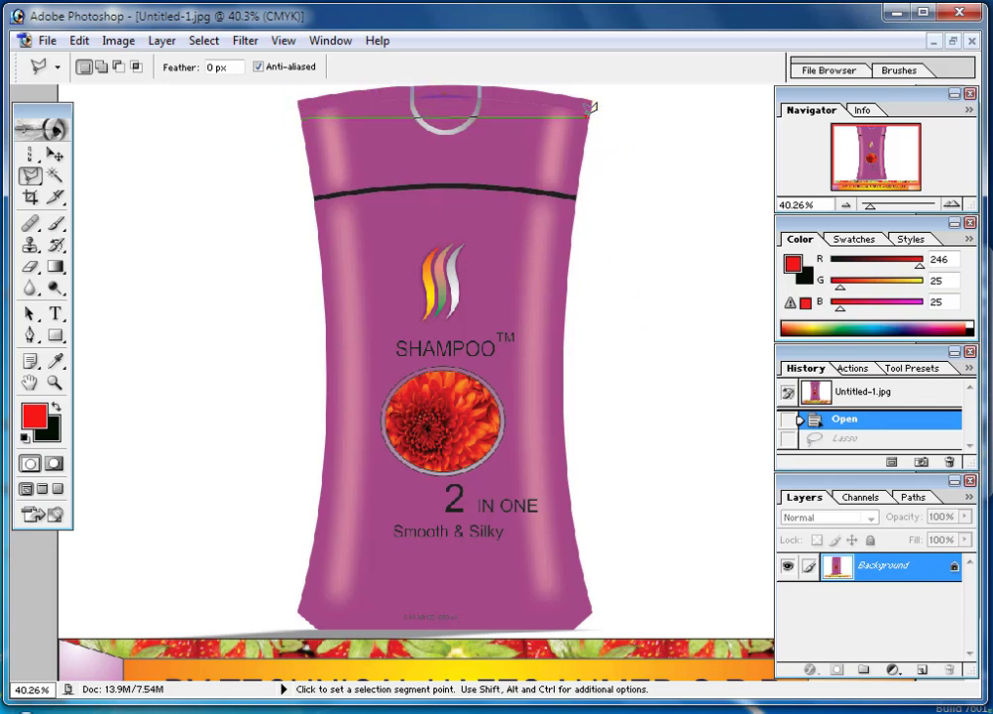
click(550, 289)
click(305, 116)
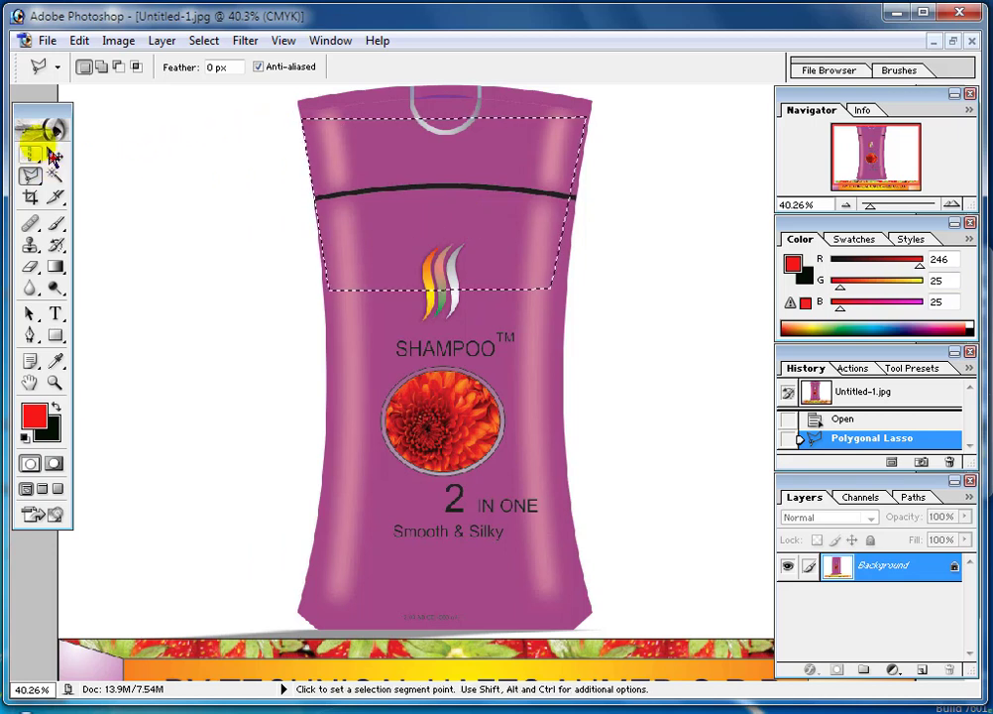
Step: Trial-cut the bottle top, undo it, then copy the selection
click(78, 40)
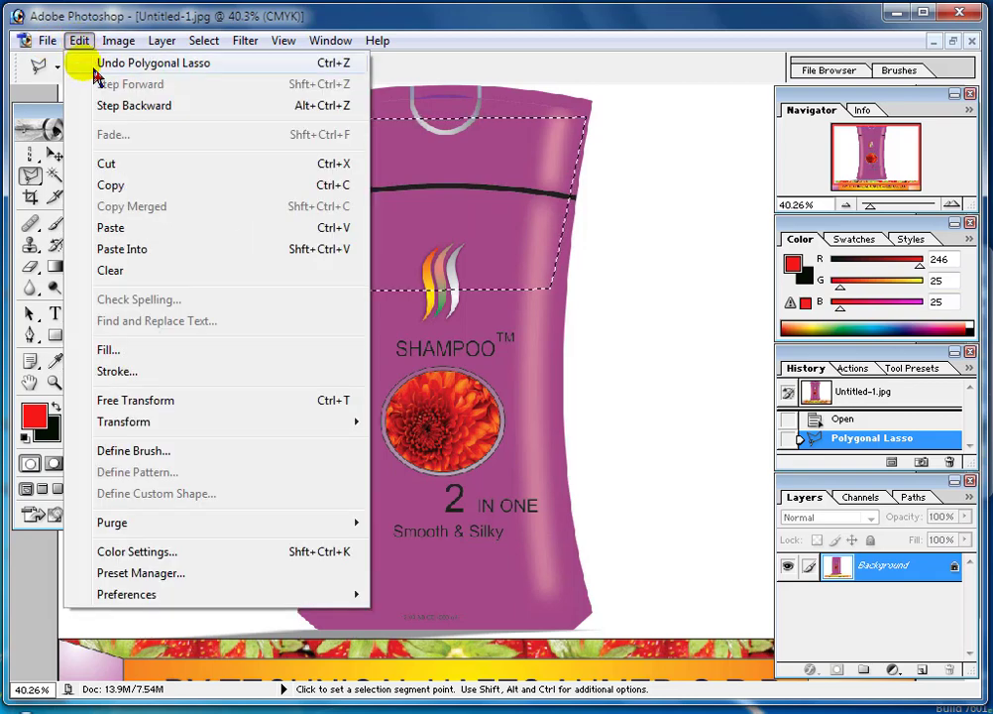
click(124, 176)
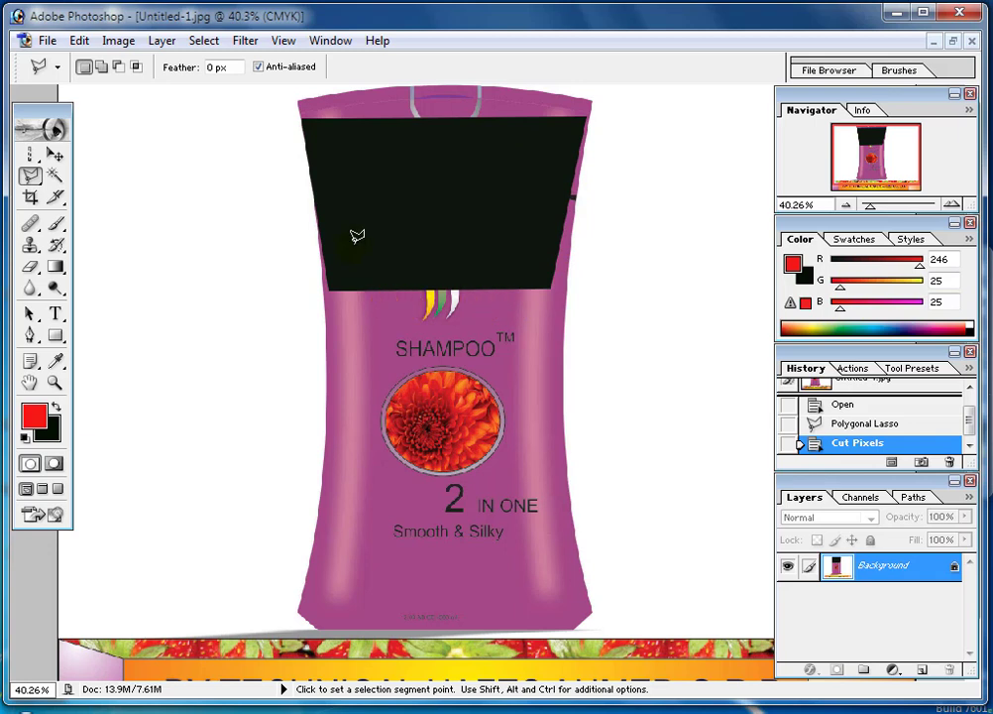
key(ctrl+z)
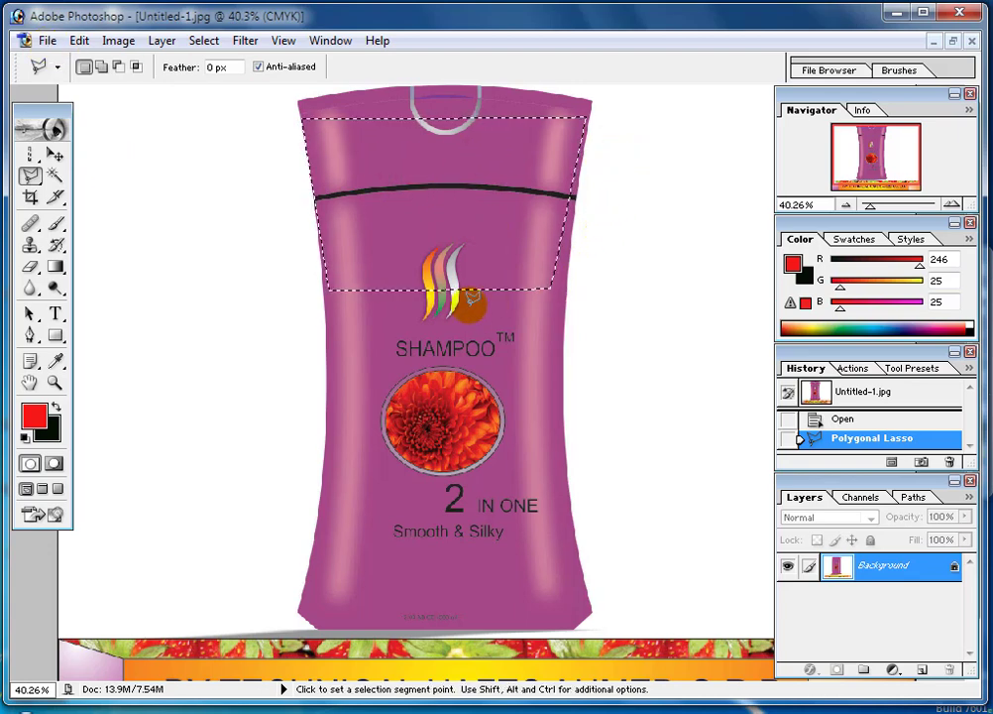
click(79, 41)
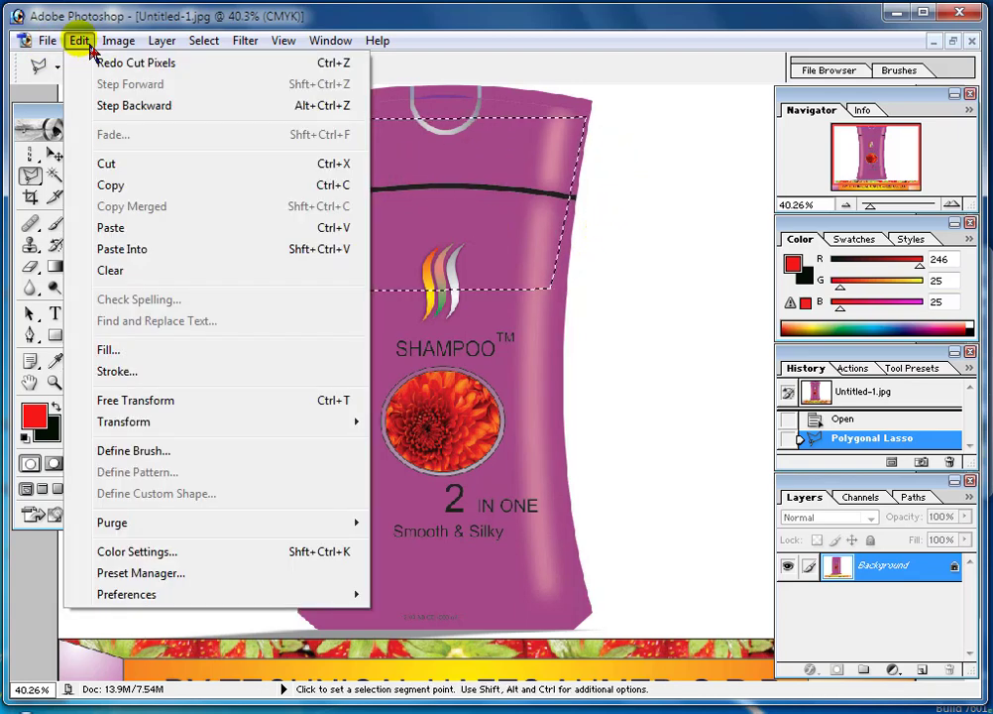
click(136, 195)
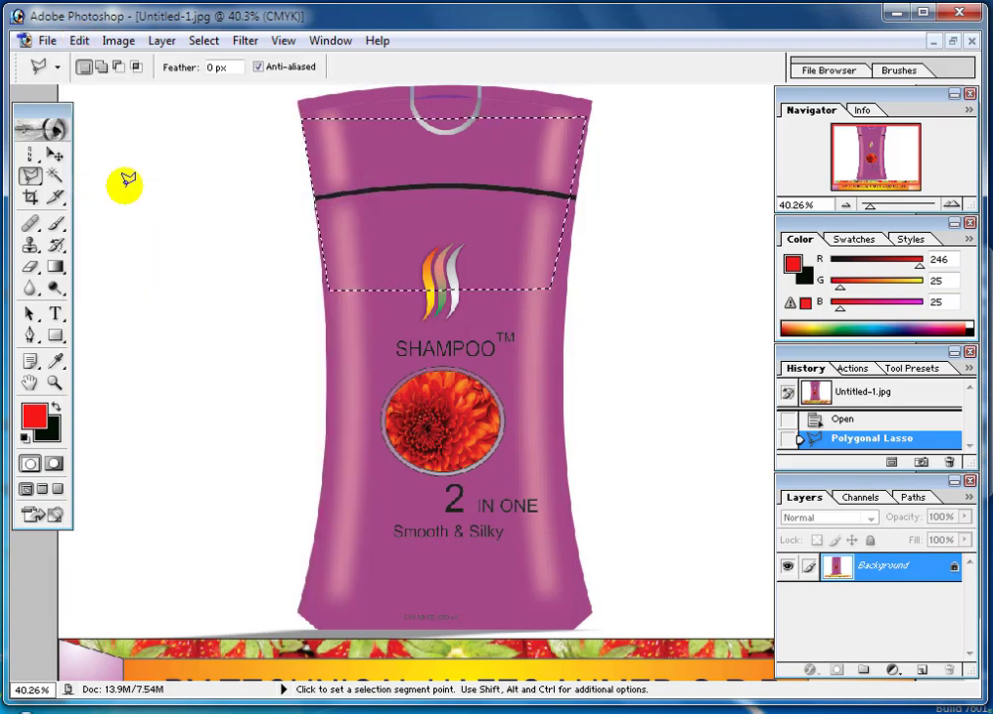
click(55, 155)
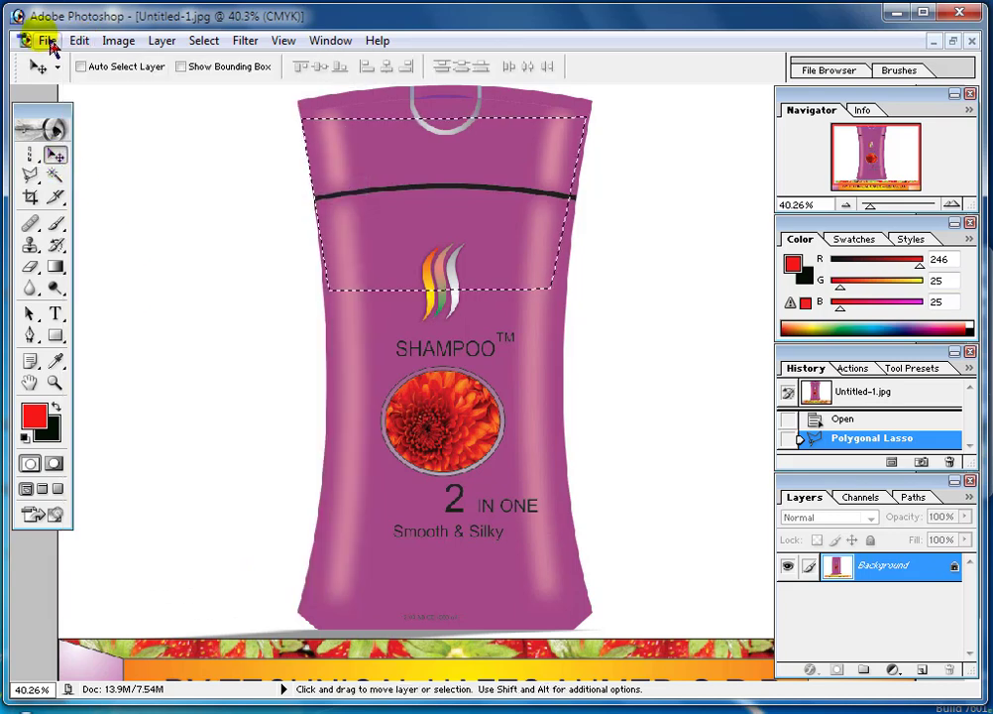
Step: Create a new white canvas and paste the copied bottle top into it
click(48, 41)
click(62, 59)
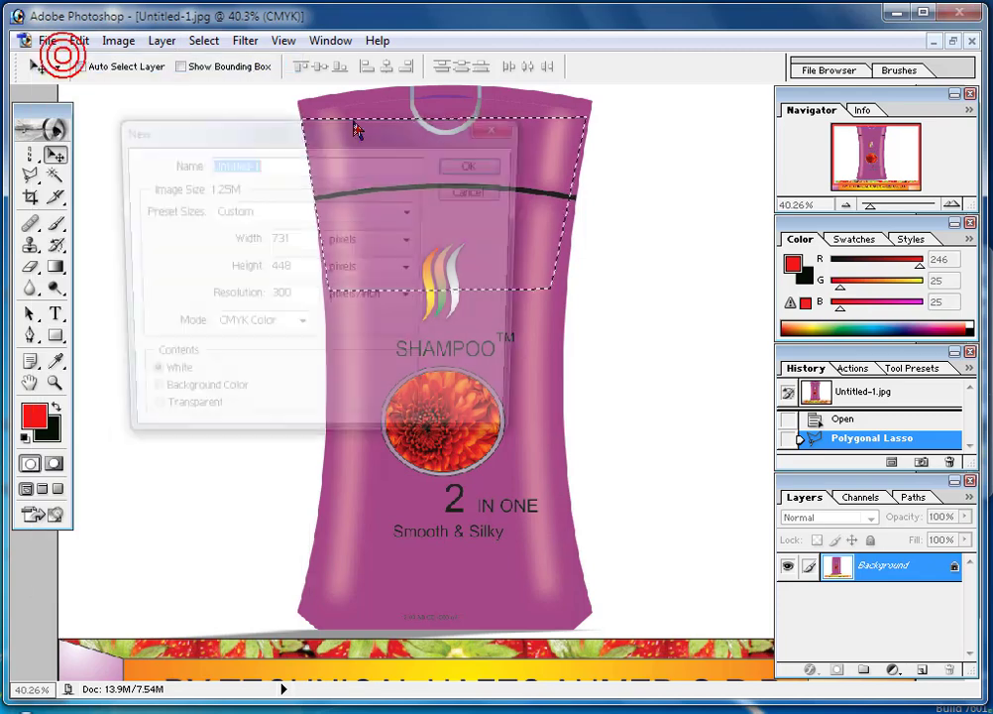
click(470, 160)
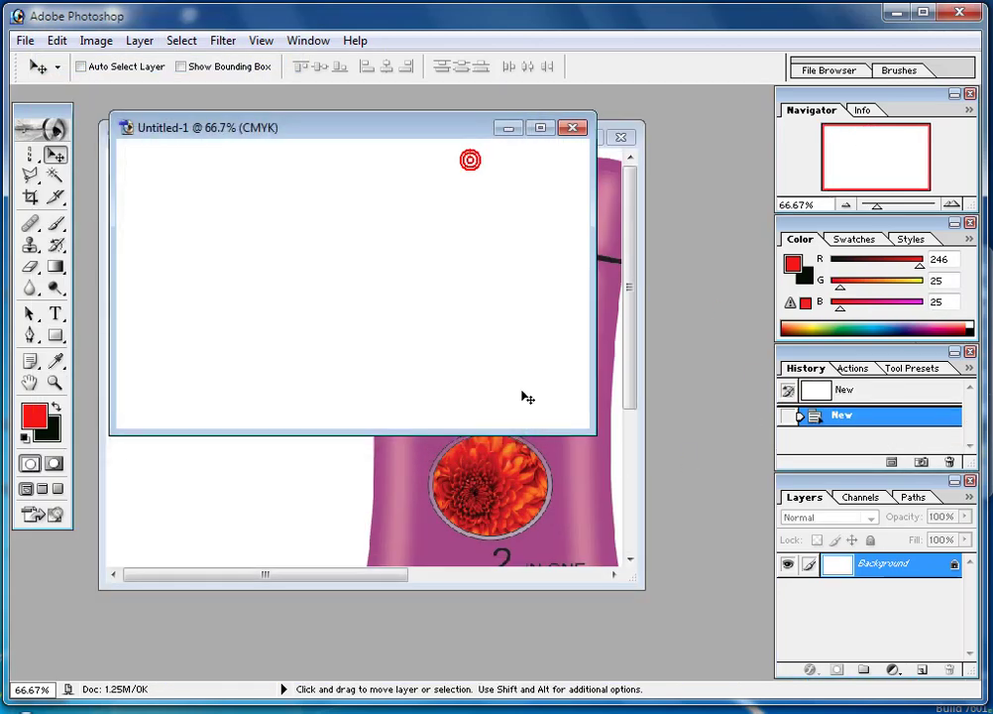
mouse_move(359, 126)
mouse_down()
mouse_move(278, 243)
mouse_move(296, 196)
mouse_move(353, 199)
mouse_up()
click(57, 40)
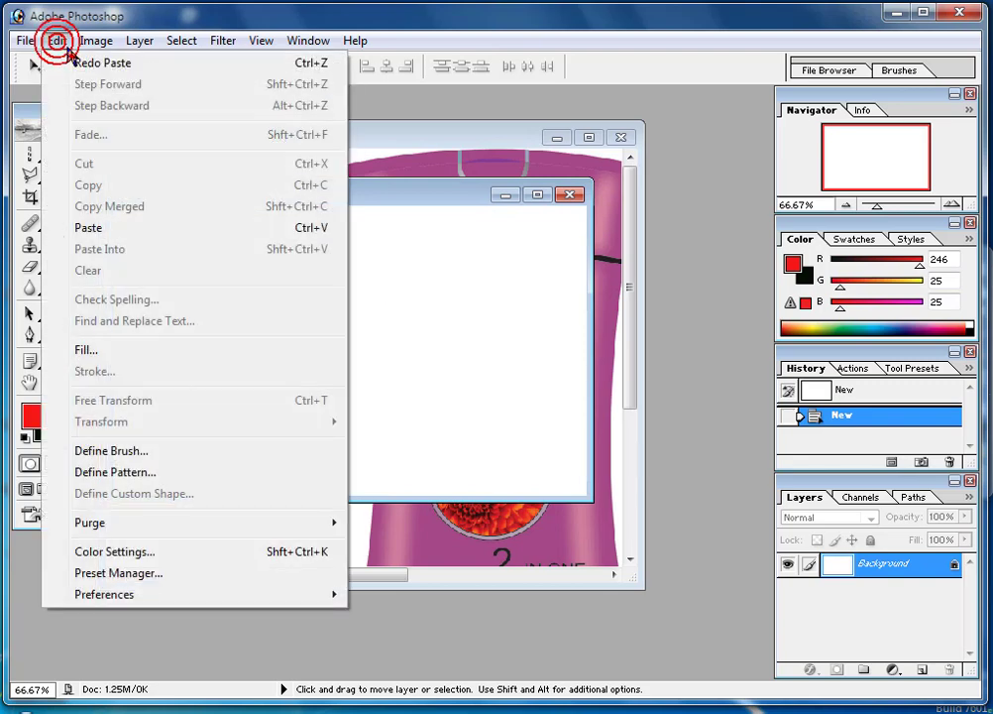
click(119, 230)
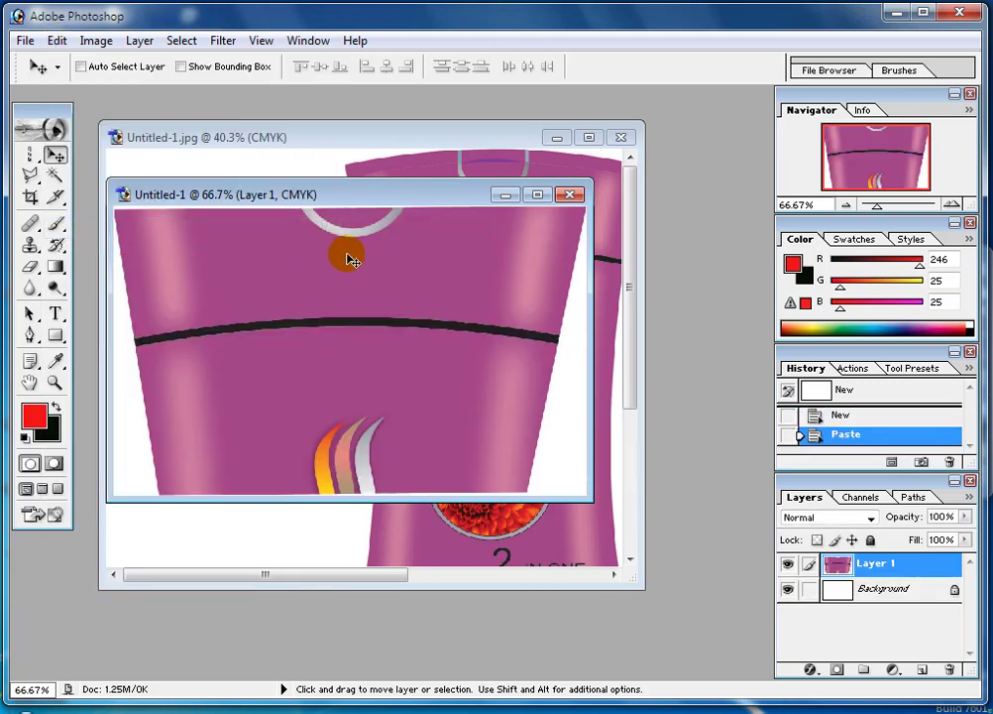
drag(382, 196, 405, 197)
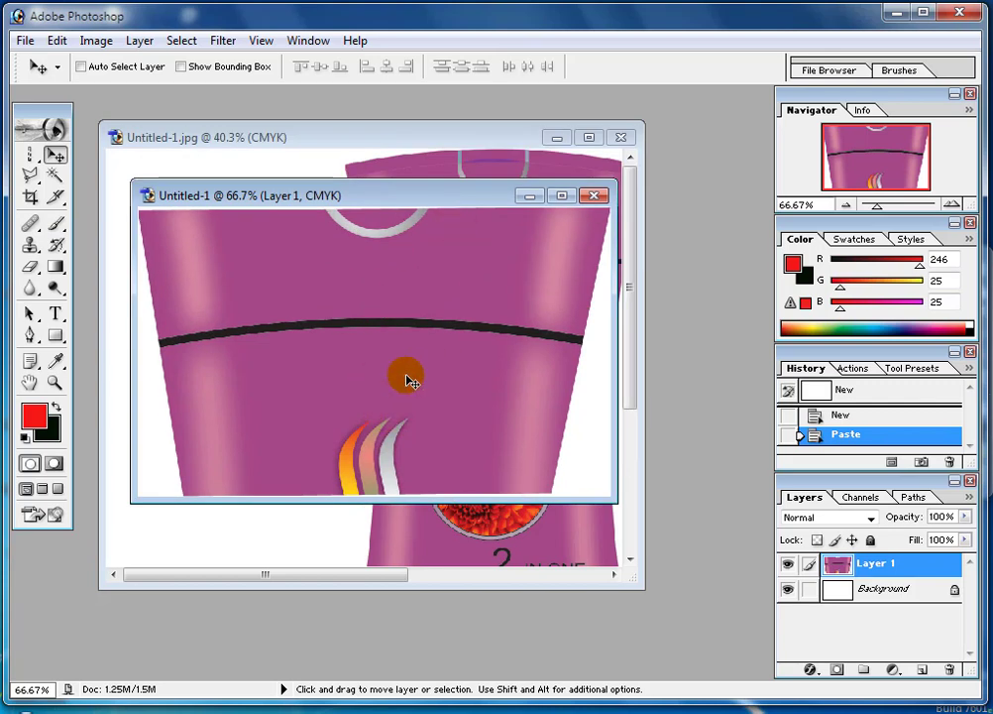
Step: Scale the bottle top to about 37.5% and place it at the canvas top-left
click(57, 41)
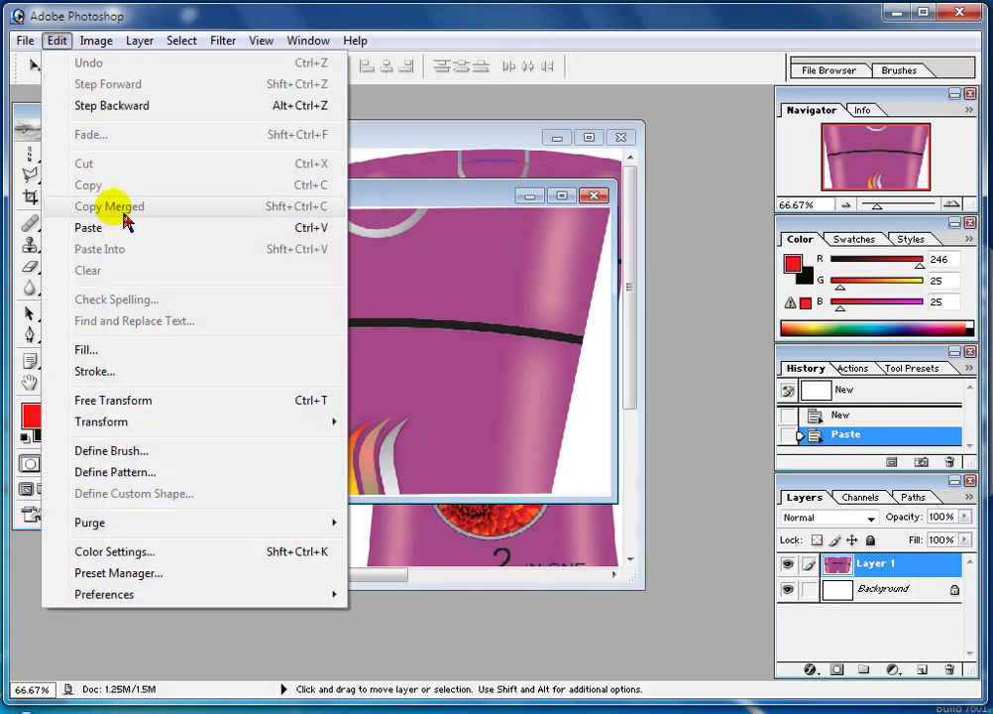
click(171, 405)
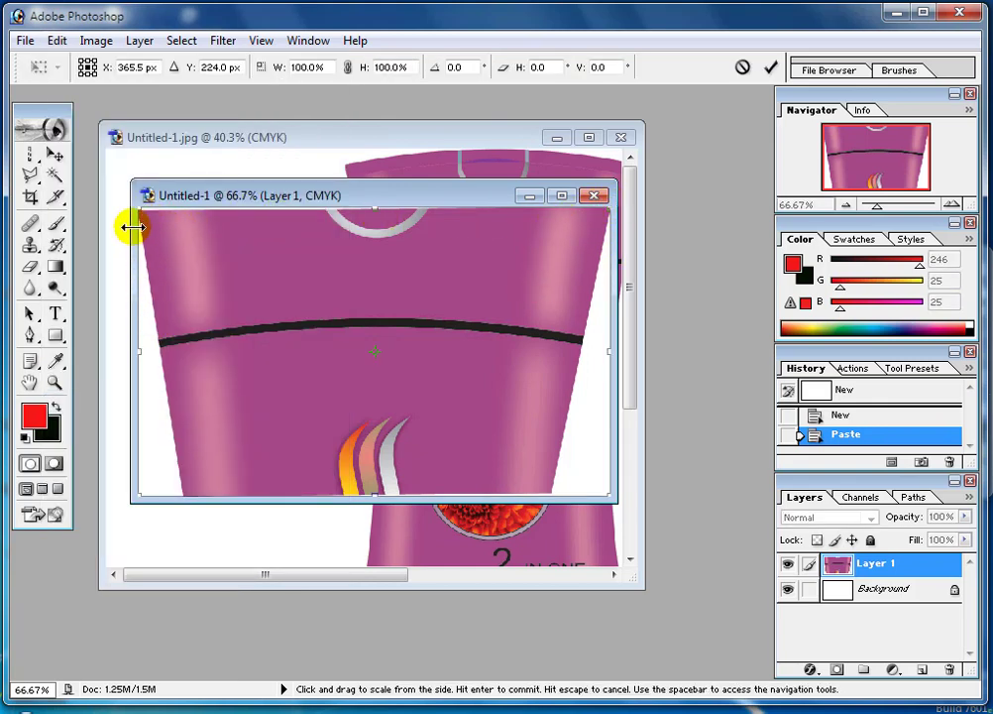
drag(139, 215, 405, 365)
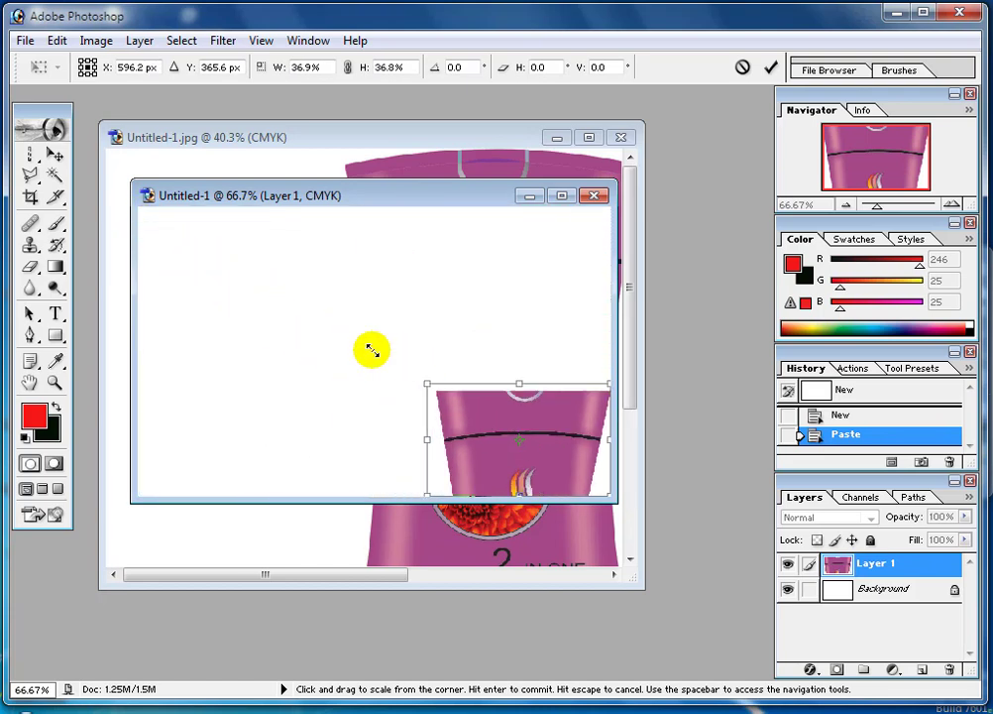
drag(406, 365, 372, 373)
drag(476, 436, 198, 293)
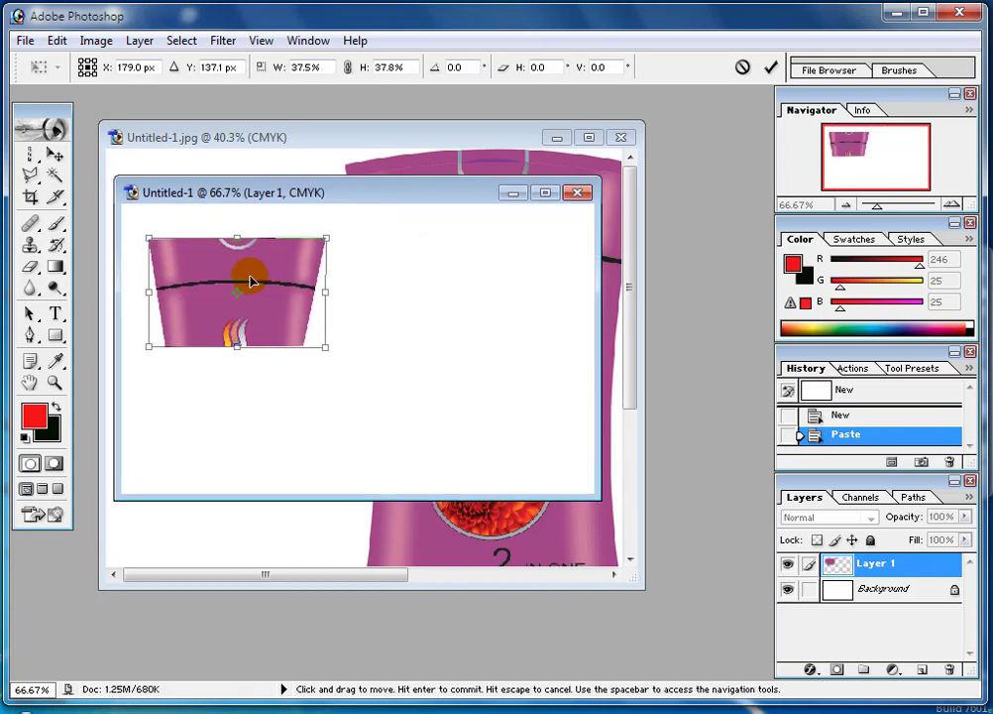
drag(255, 279, 251, 256)
click(62, 161)
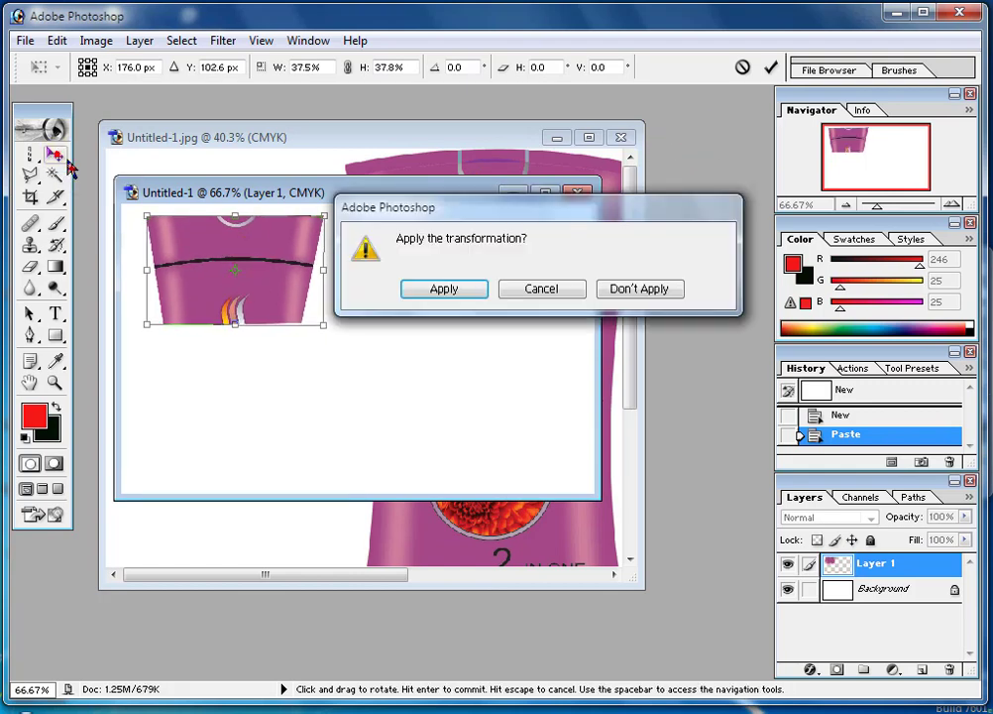
click(459, 287)
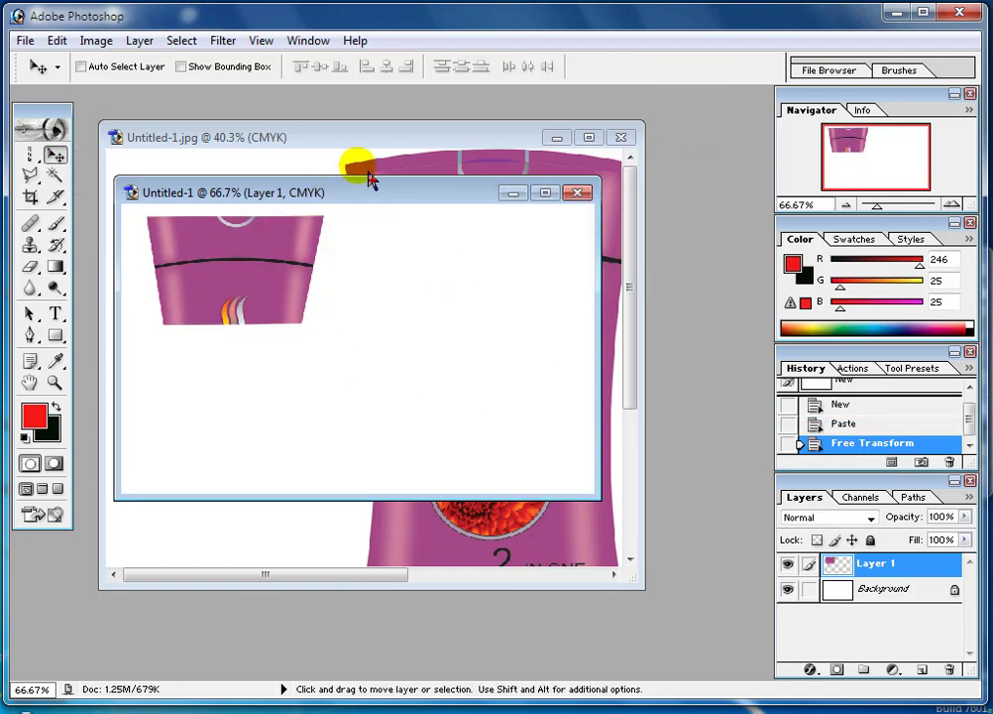
click(515, 193)
Step: Trace the entire shampoo bottle with the Magnetic Lasso and copy the selection
mouse_move(508, 143)
mouse_down()
mouse_move(558, 129)
mouse_move(526, 141)
mouse_up()
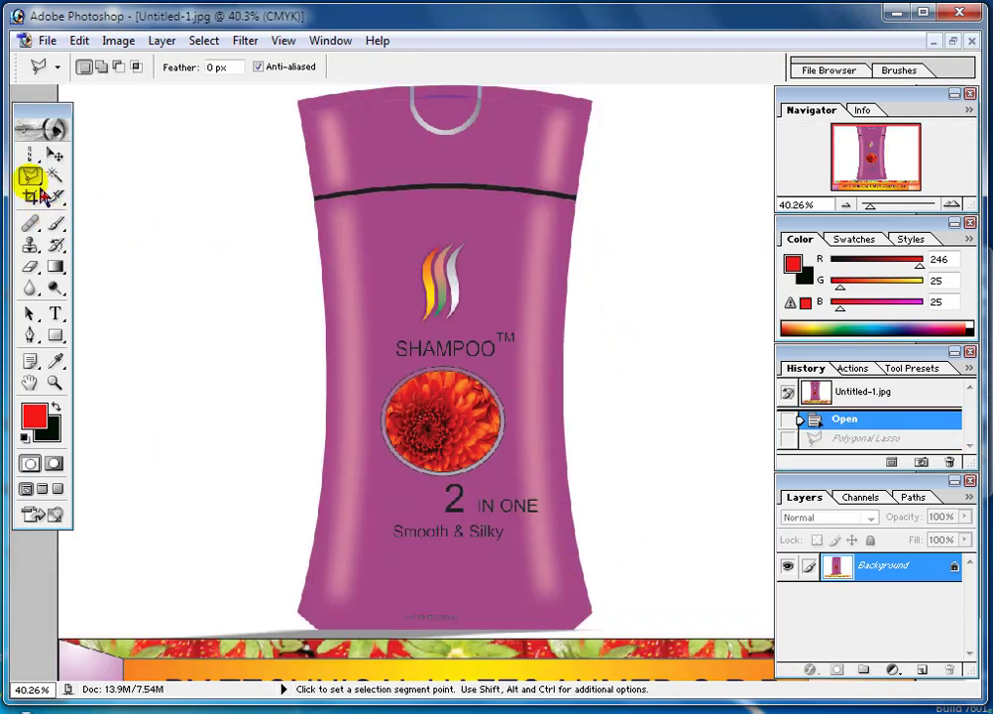
click(31, 177)
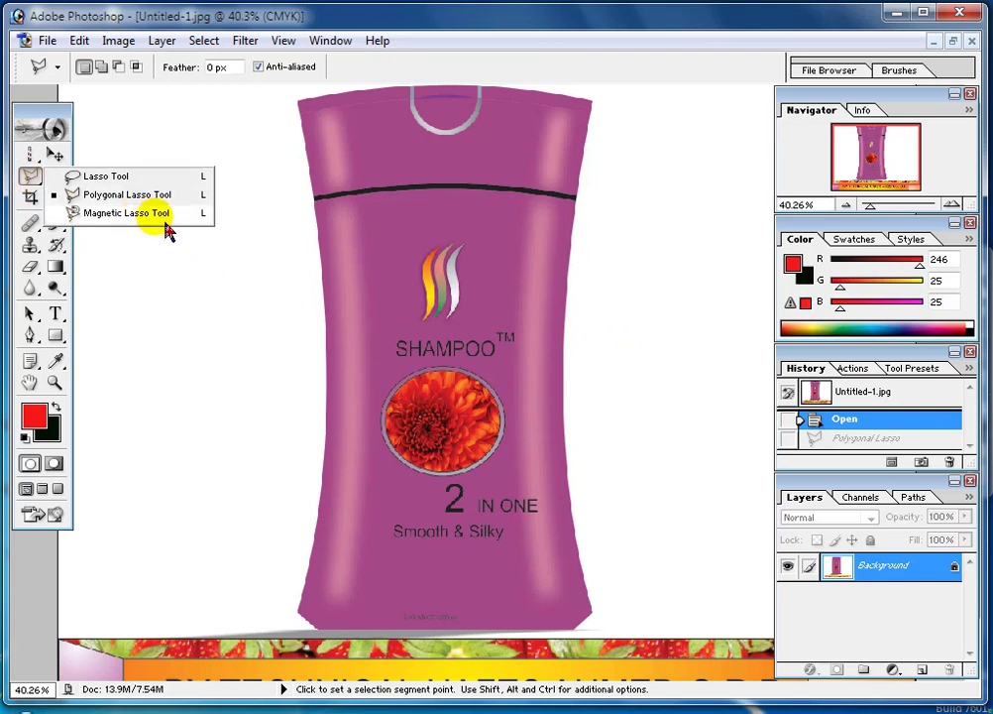
click(139, 214)
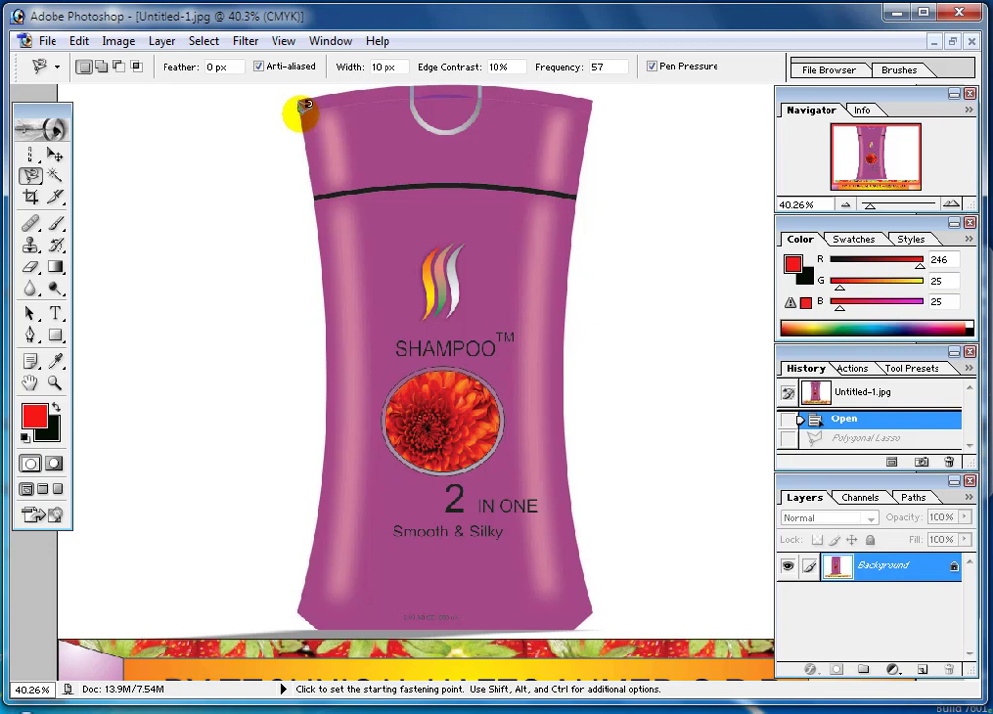
click(304, 104)
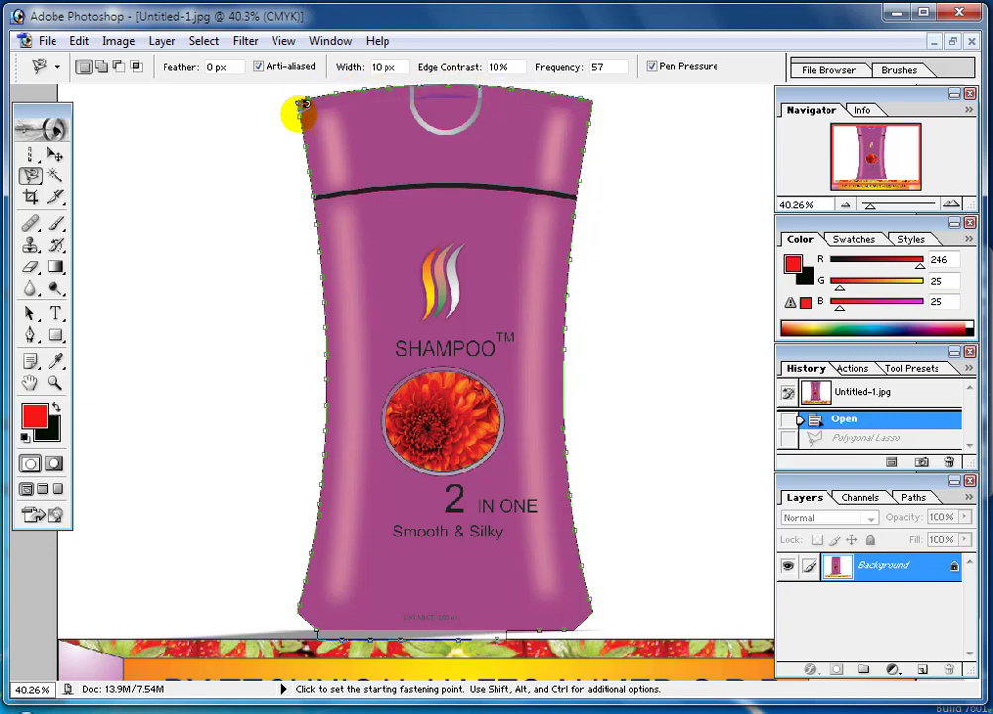
click(302, 103)
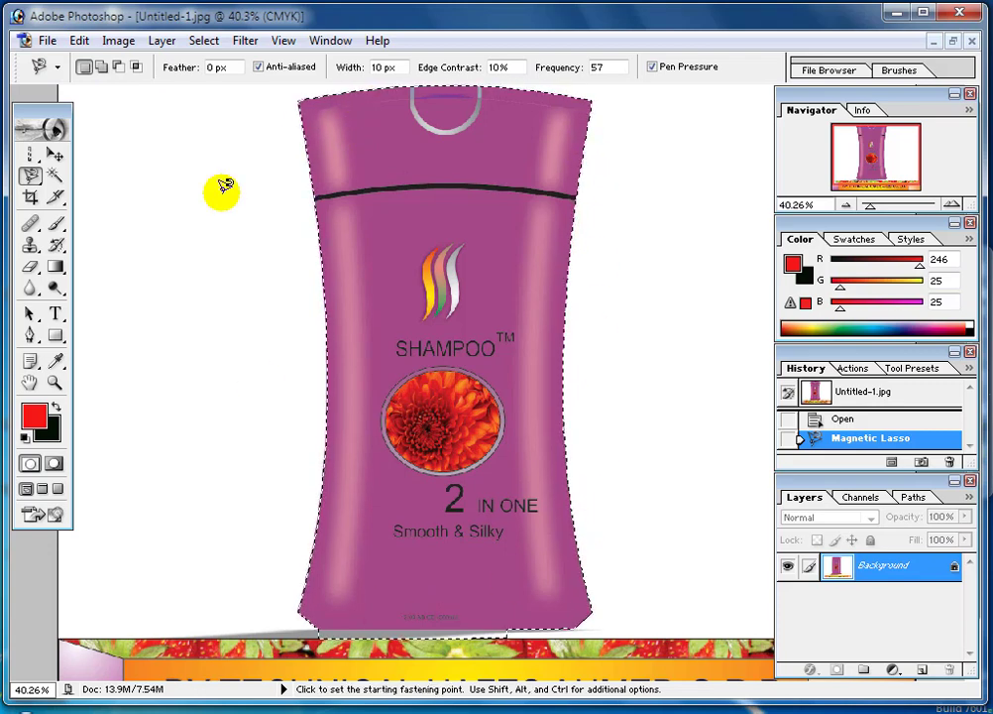
click(79, 40)
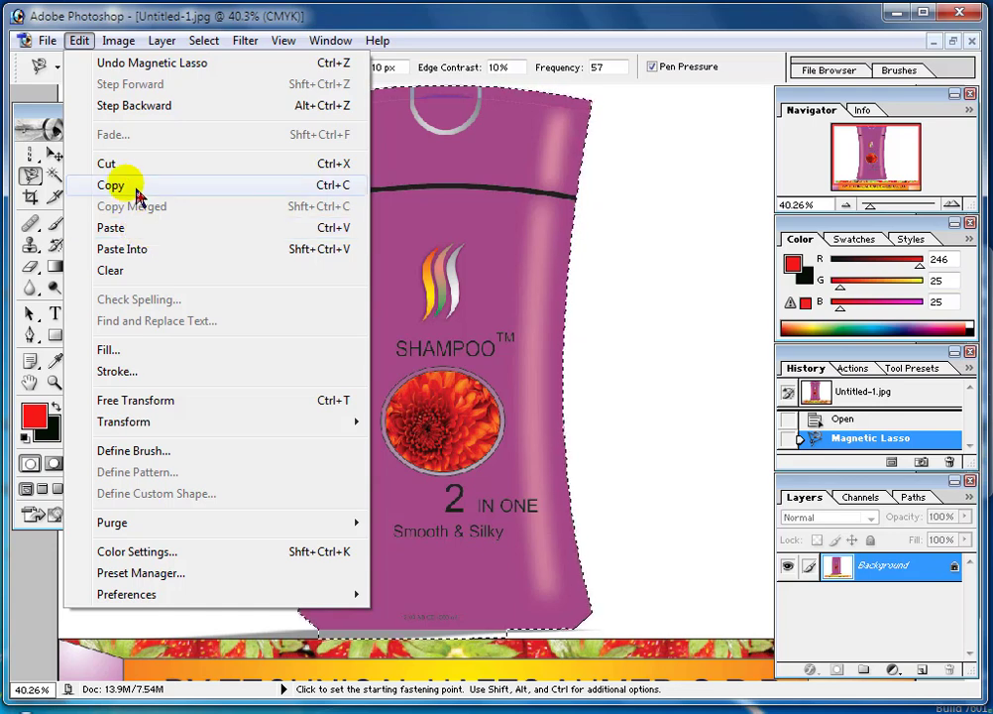
click(137, 192)
Step: Create a new blank white document and arrange it beside the source image
key(v)
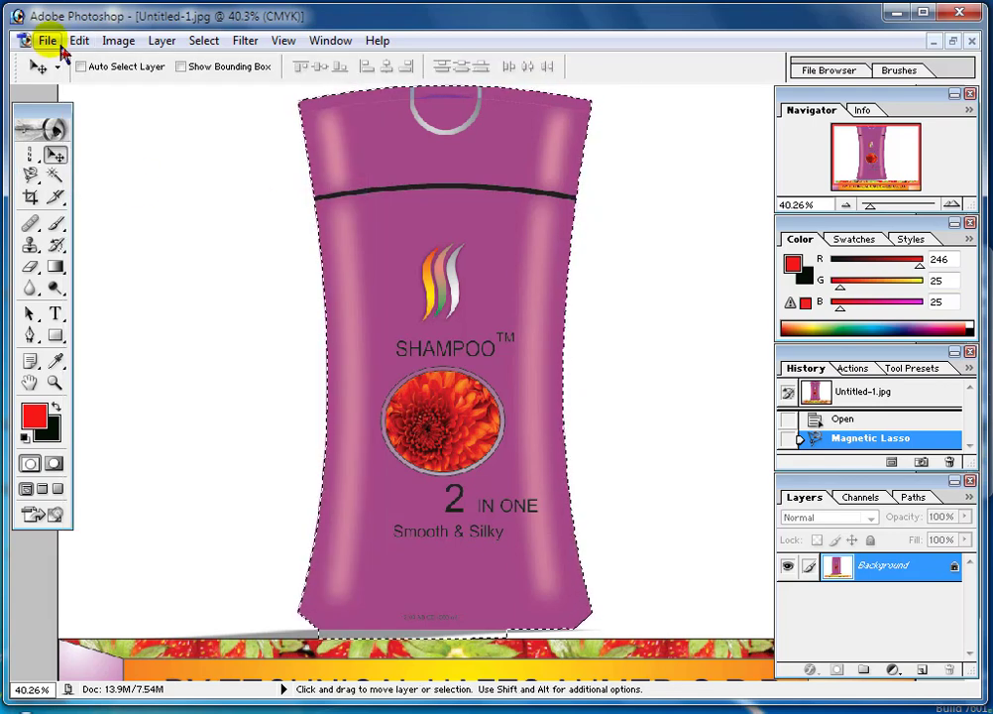
click(44, 40)
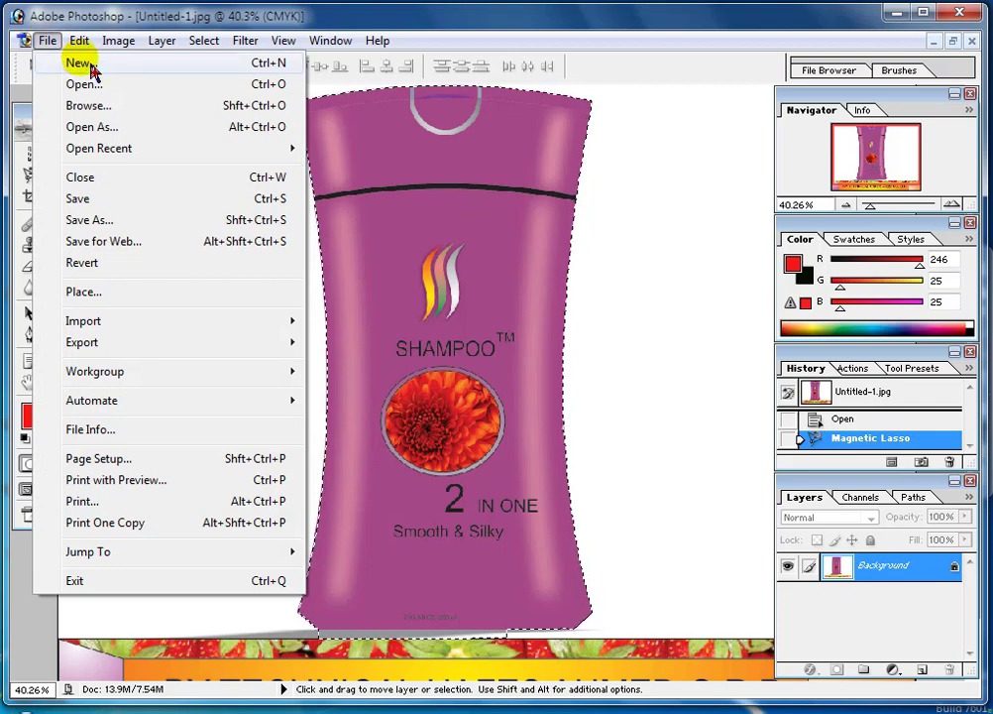
click(80, 63)
click(470, 167)
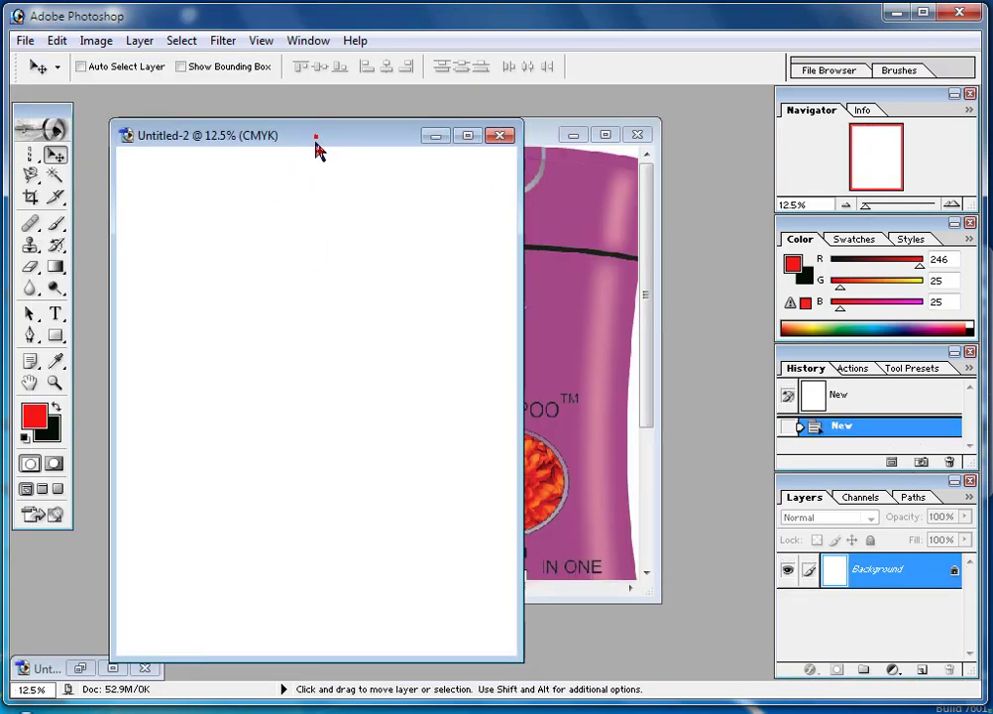
drag(317, 149, 262, 126)
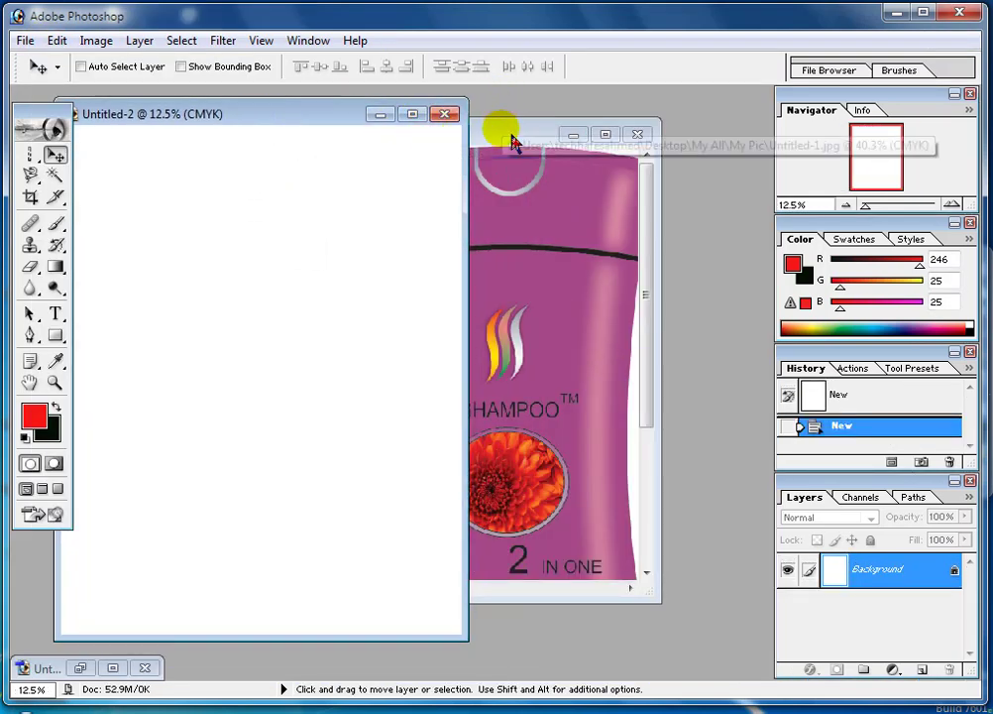
drag(512, 142, 644, 136)
Step: Paste the copied bottle into the new canvas as Layer 1 and move it upward
click(335, 144)
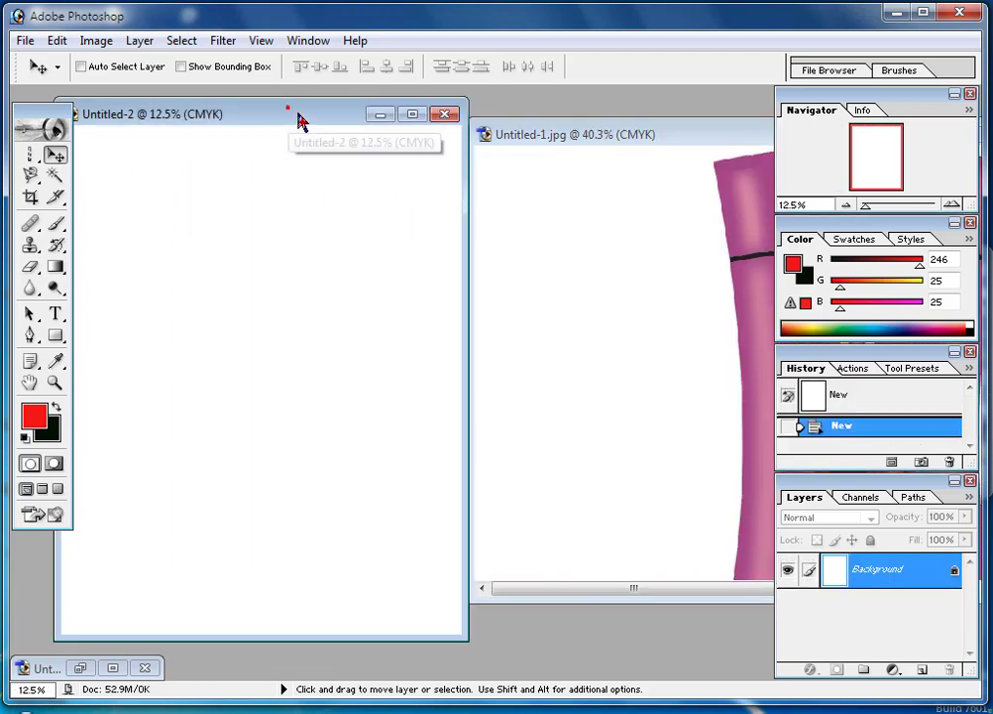
click(57, 41)
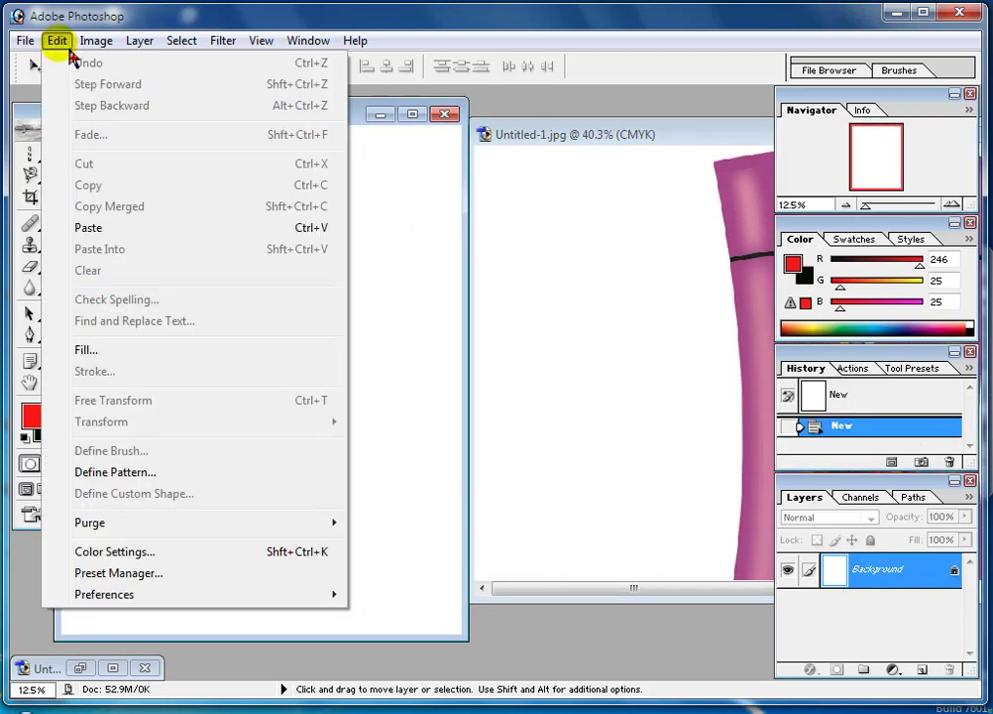
click(152, 238)
drag(431, 354, 402, 255)
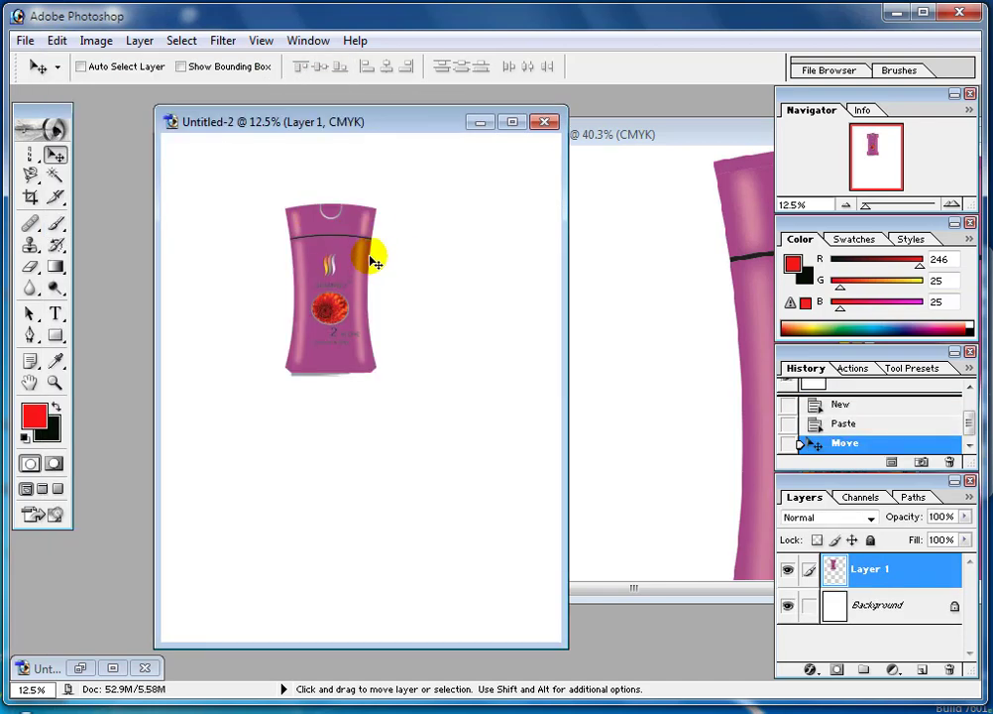
click(33, 177)
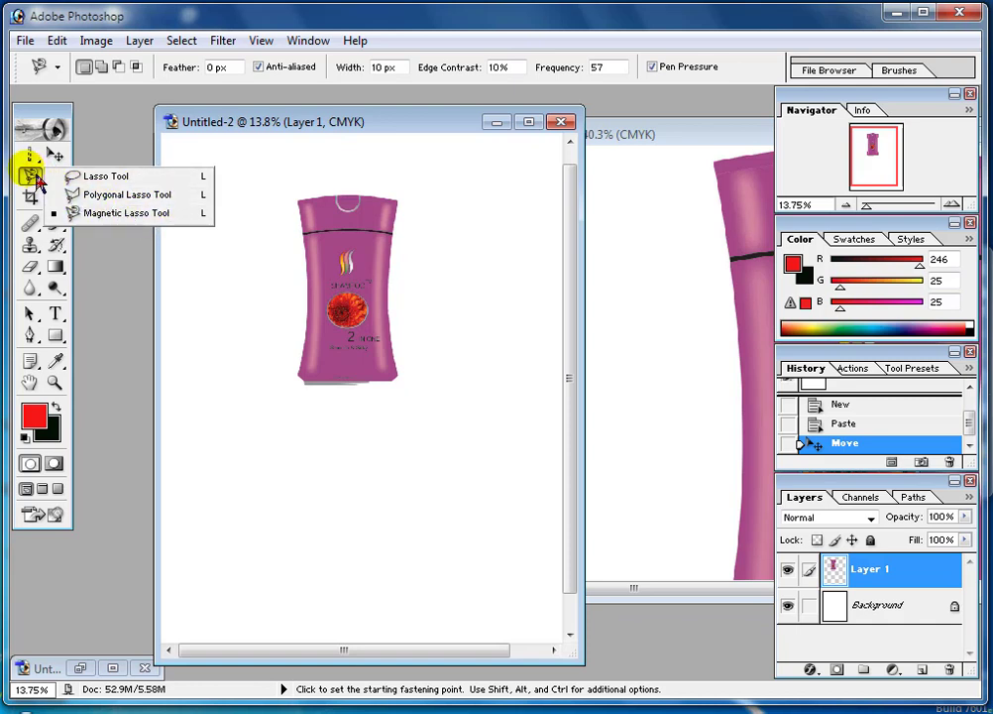
Step: Nudge the pasted bottle layer slightly left with the Move tool
click(51, 155)
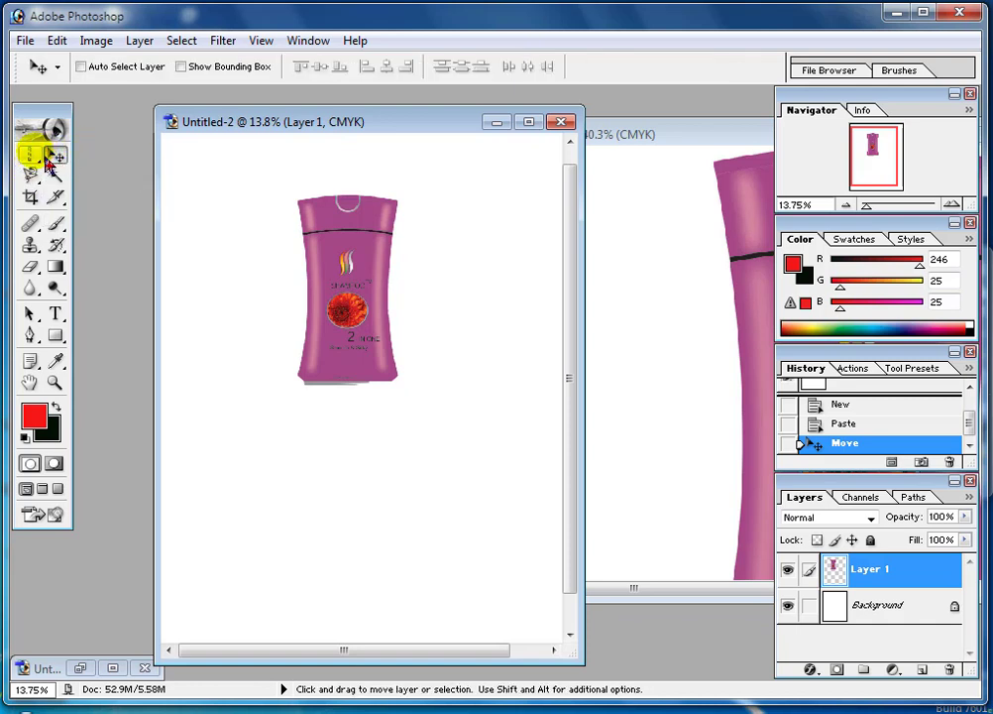
drag(31, 155, 124, 163)
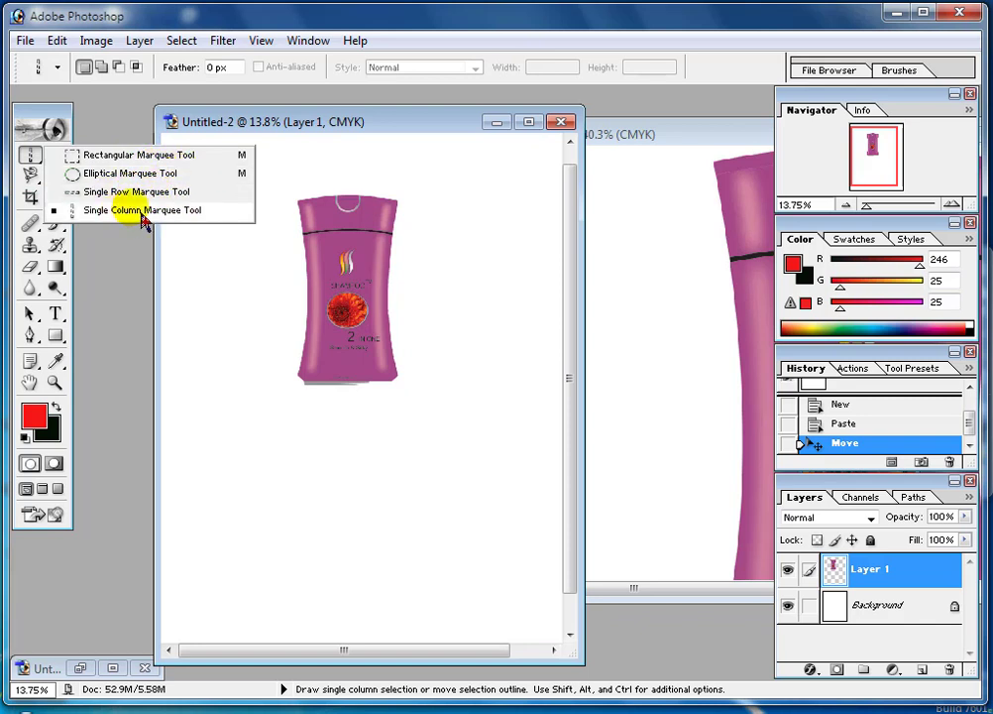
click(31, 159)
click(30, 170)
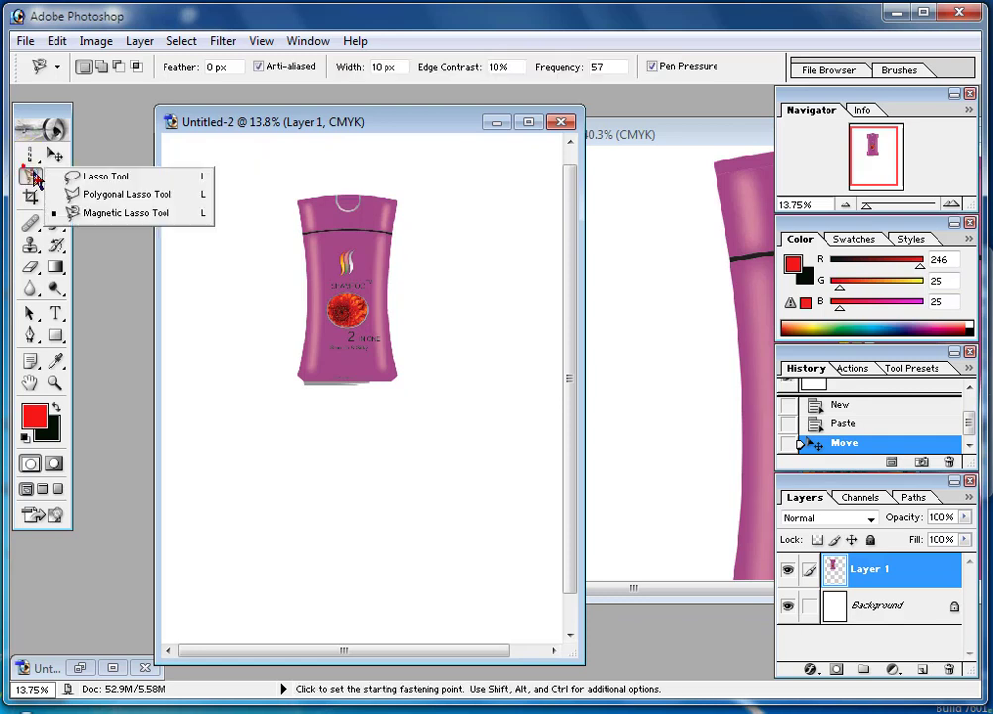
click(54, 156)
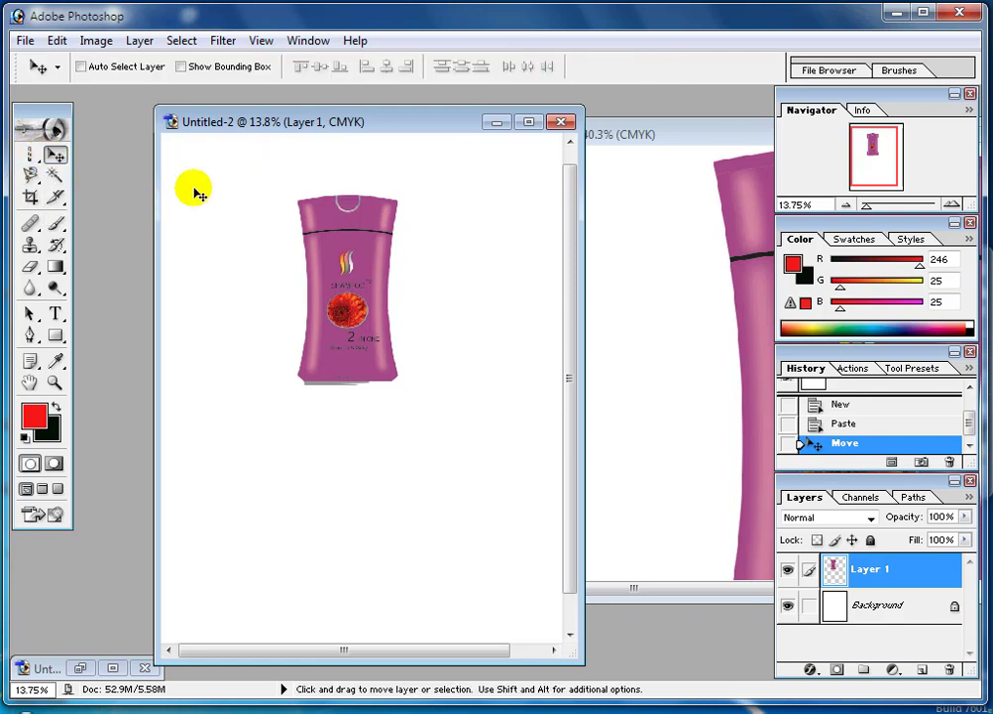
drag(328, 225, 316, 224)
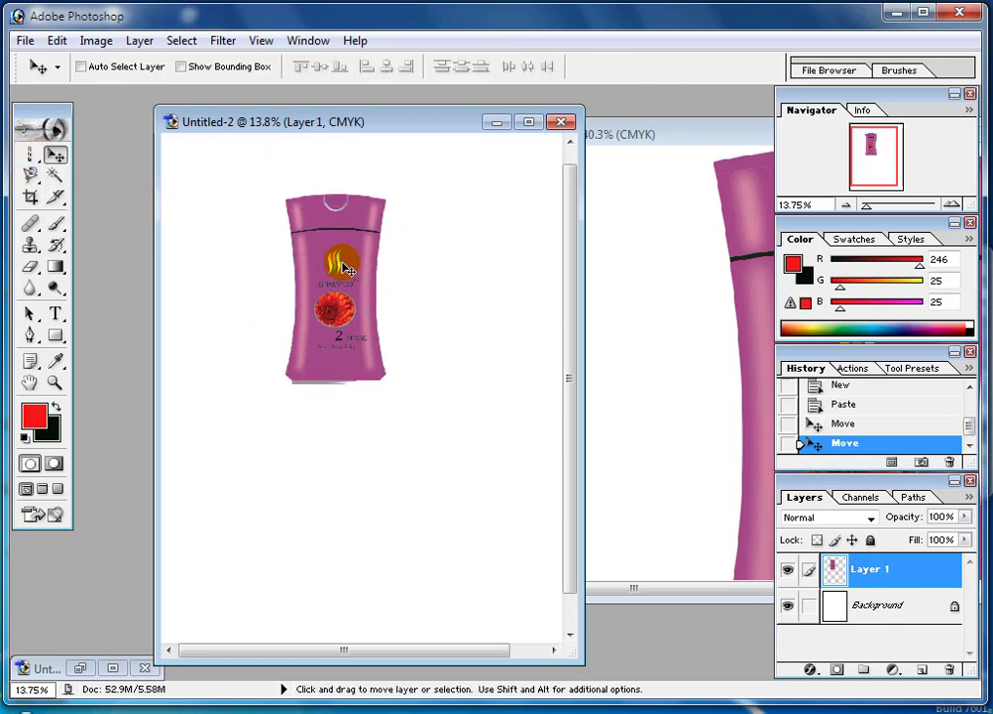